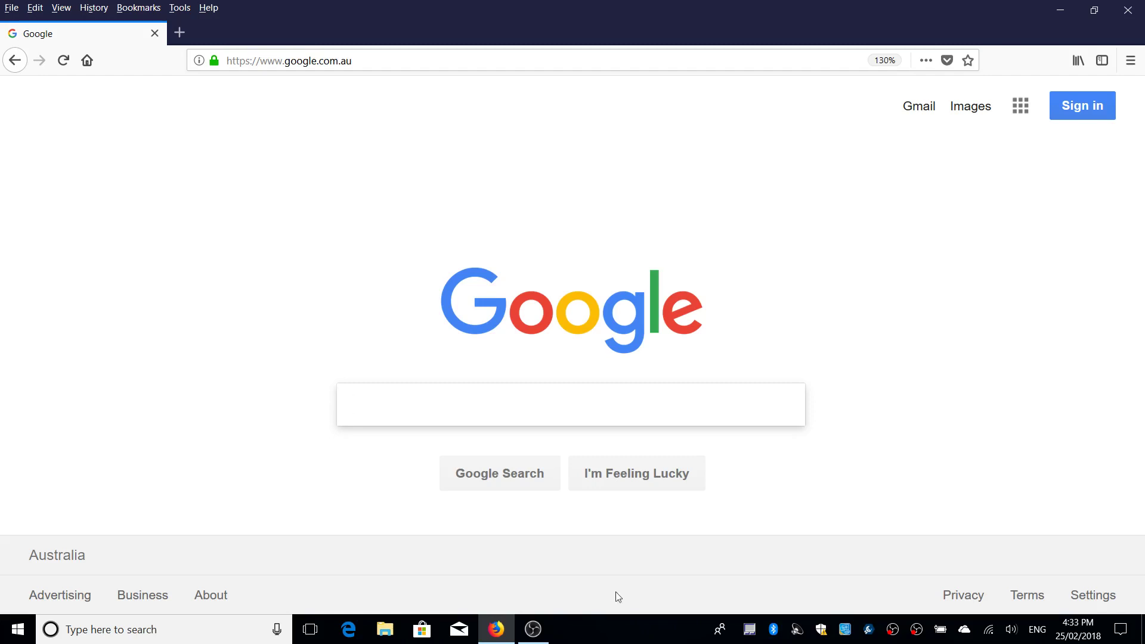
Load the FreeNAS web UI at 192.168.1.191 and sign in with the administrator password
left_click(410, 65)
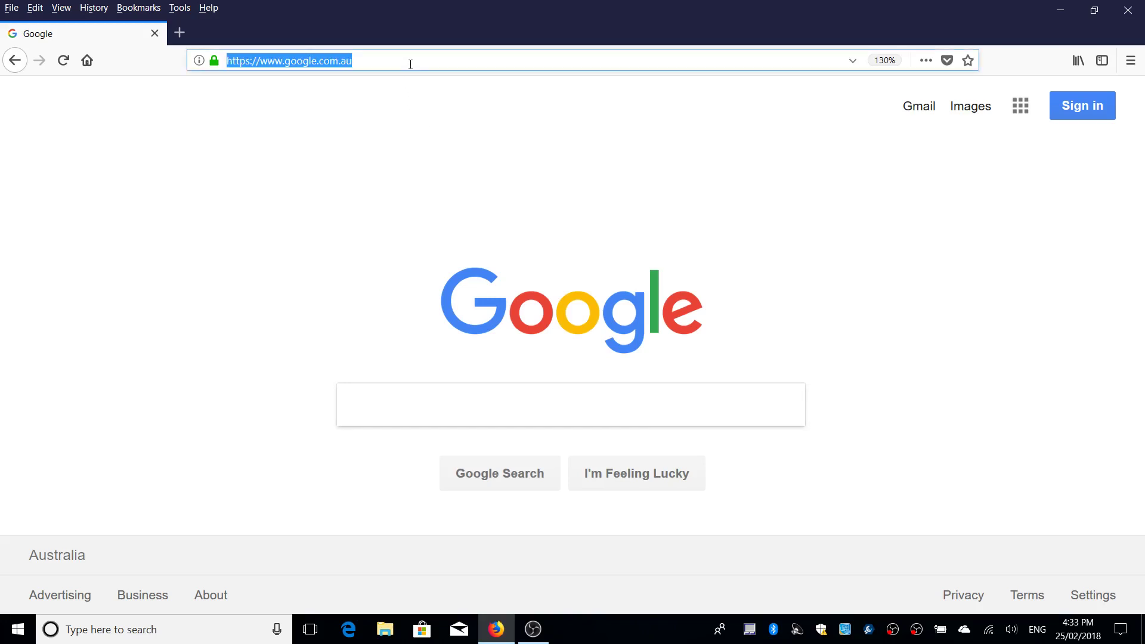
type("192.168.1.191/")
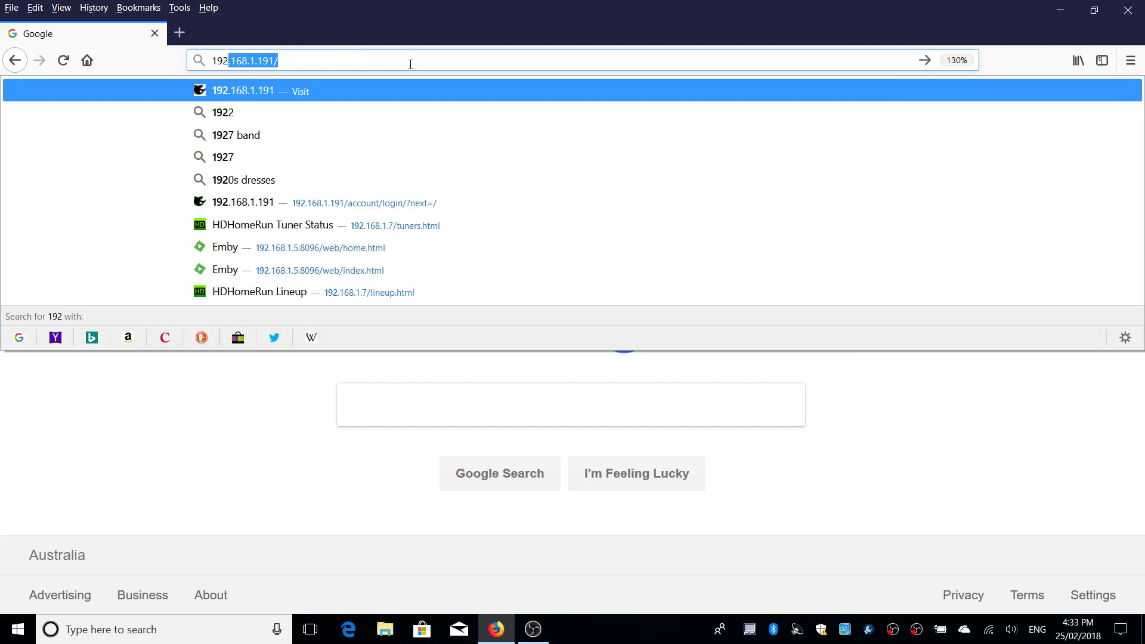
key("Return")
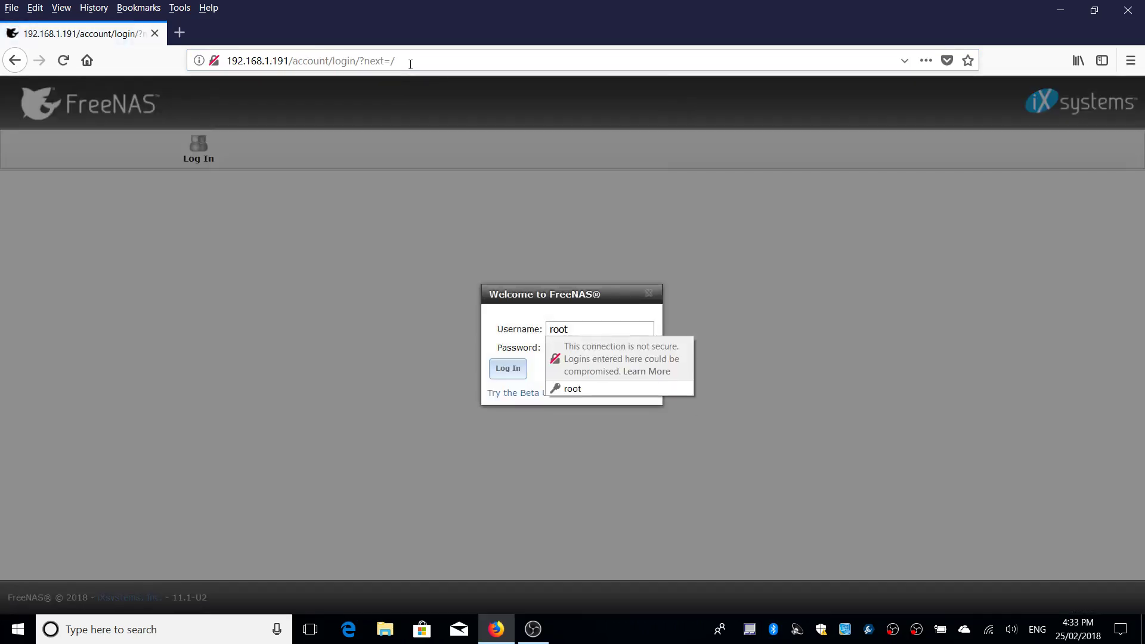
key("Tab")
type("***")
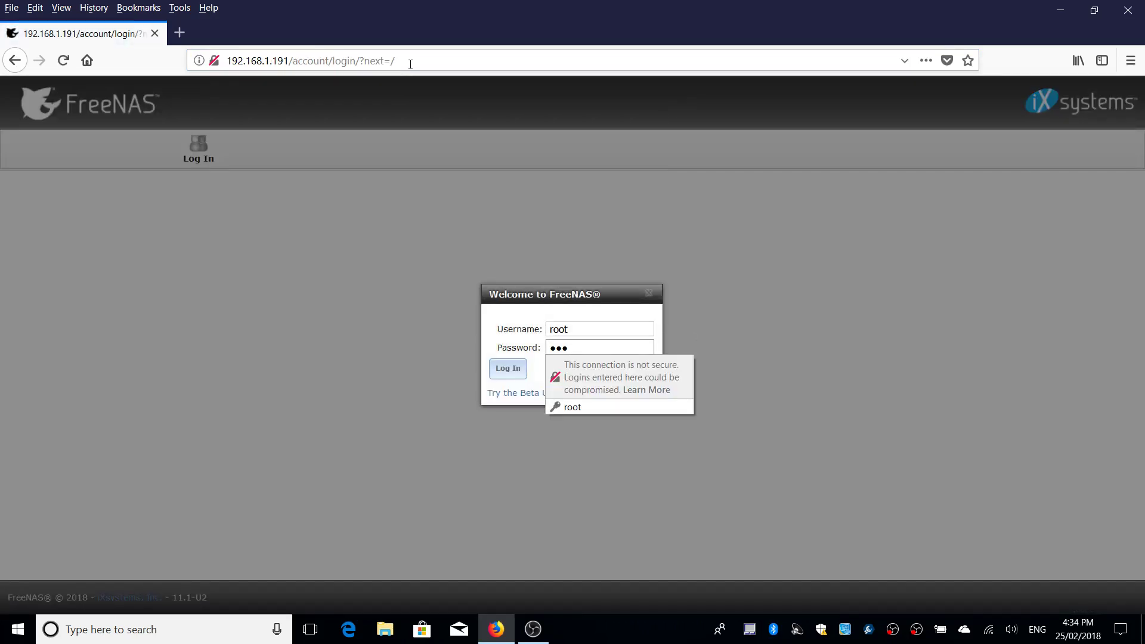
key("Return")
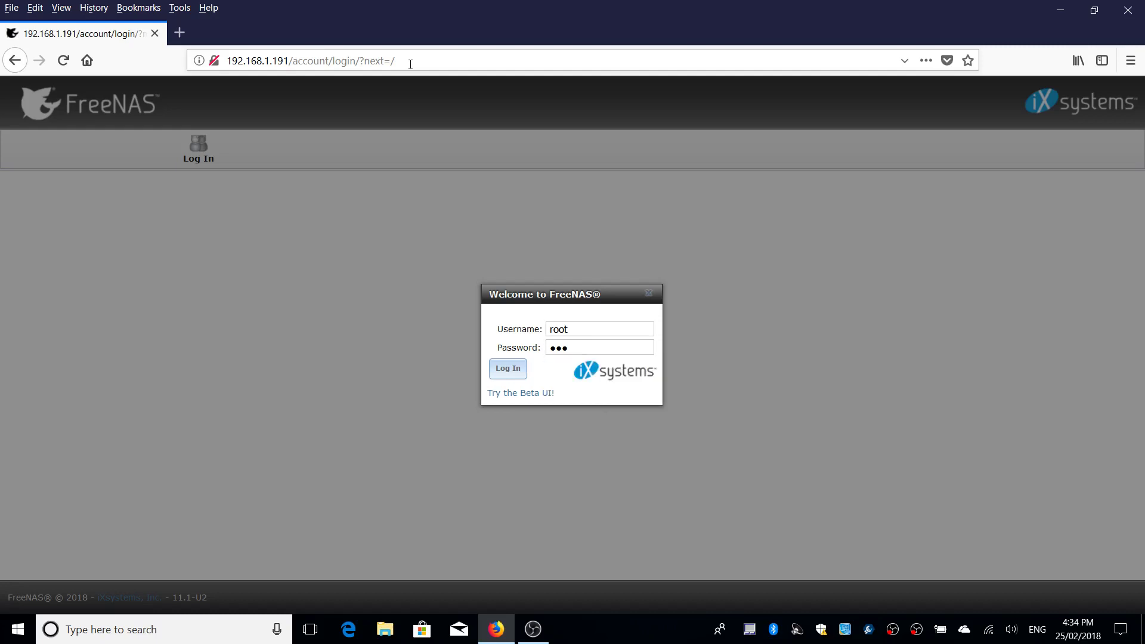
key("Return")
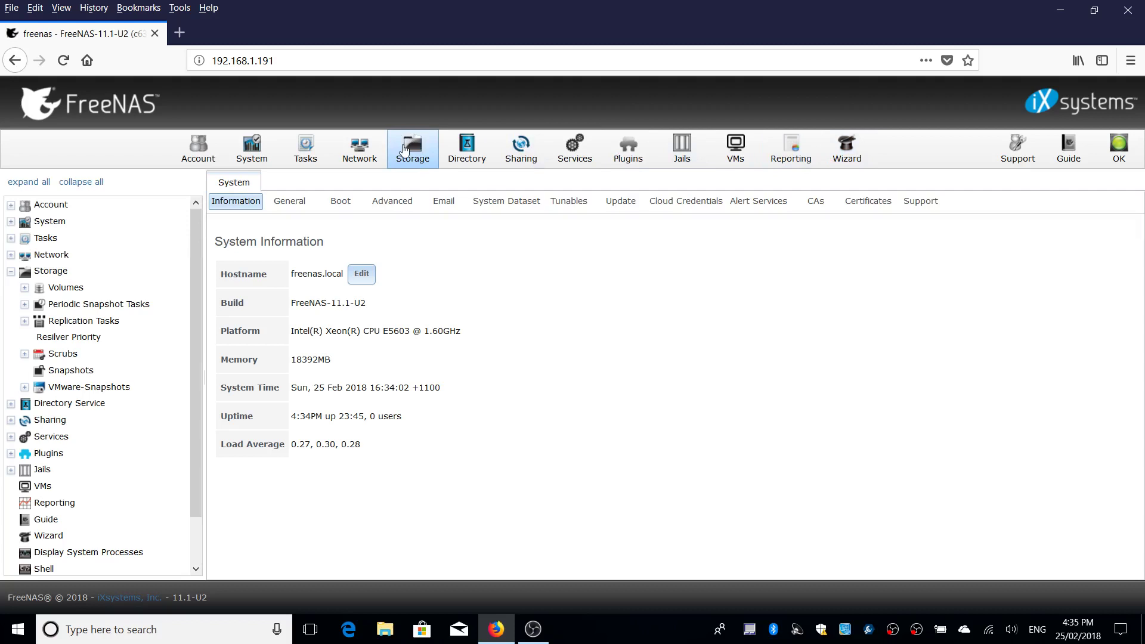
List the installed disks under Storage: ada0 at 64.0 GB and da0–da5 at 2.0 TB
left_click(404, 149)
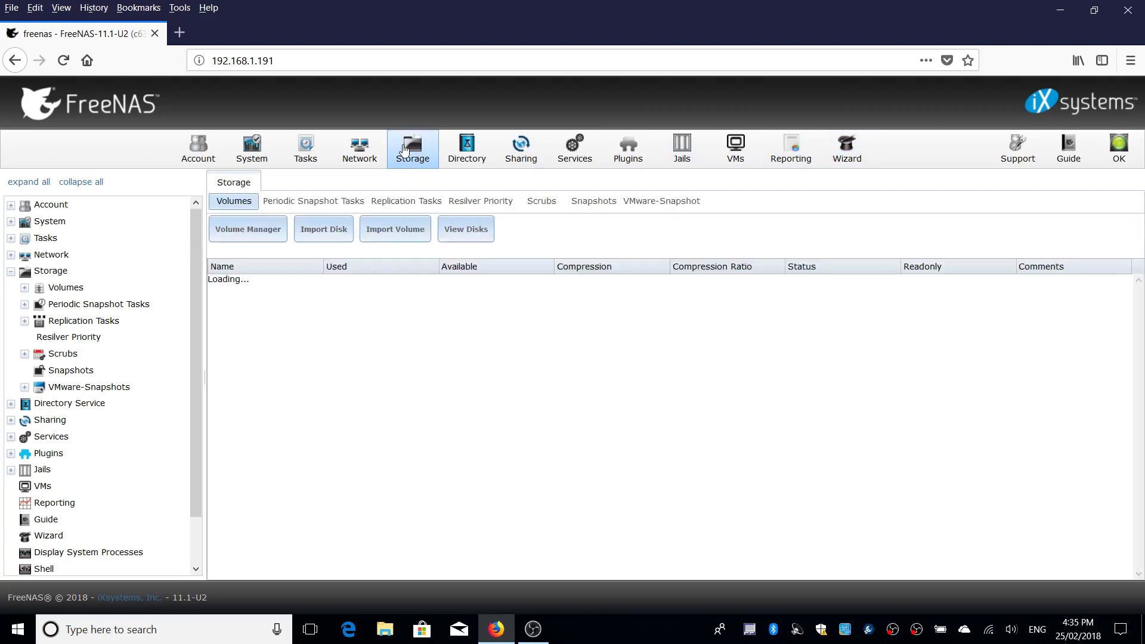
left_click(468, 232)
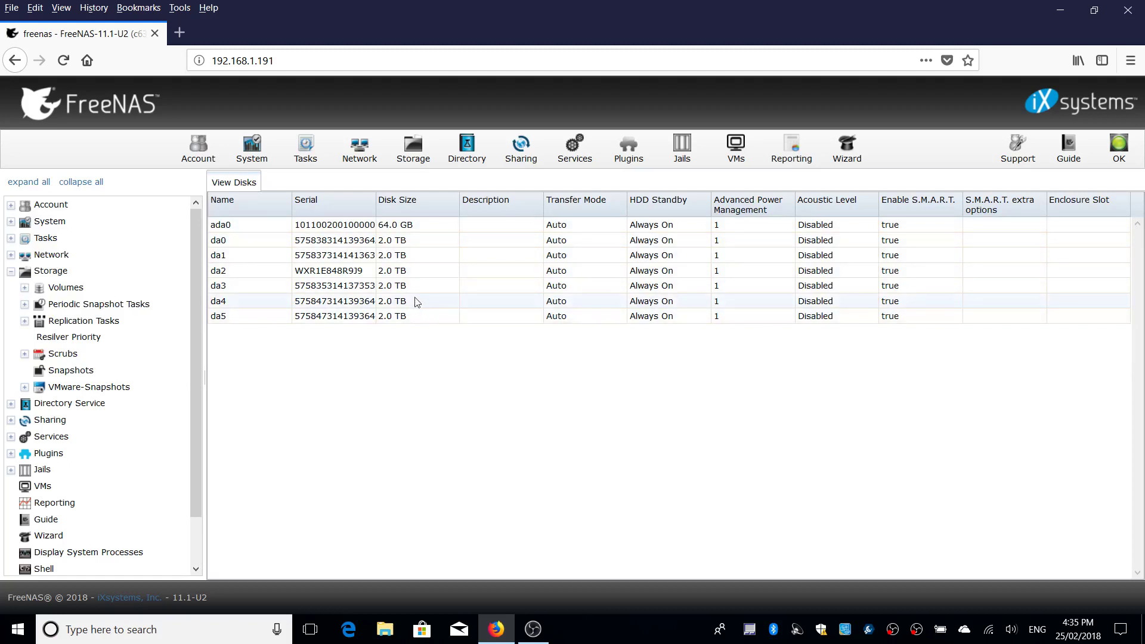
Return to the Storage Volumes list showing NASVOL with its NAS and jails datasets
left_click(413, 149)
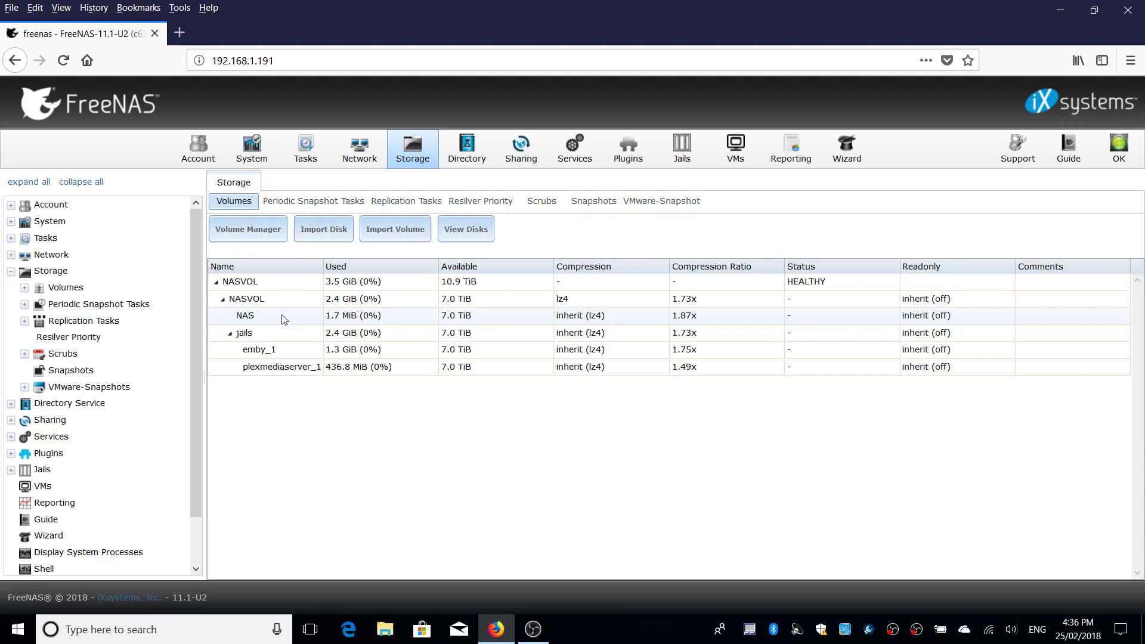
Show the Windows (SMB) shares list, closing the Add share form unsaved
left_click(528, 155)
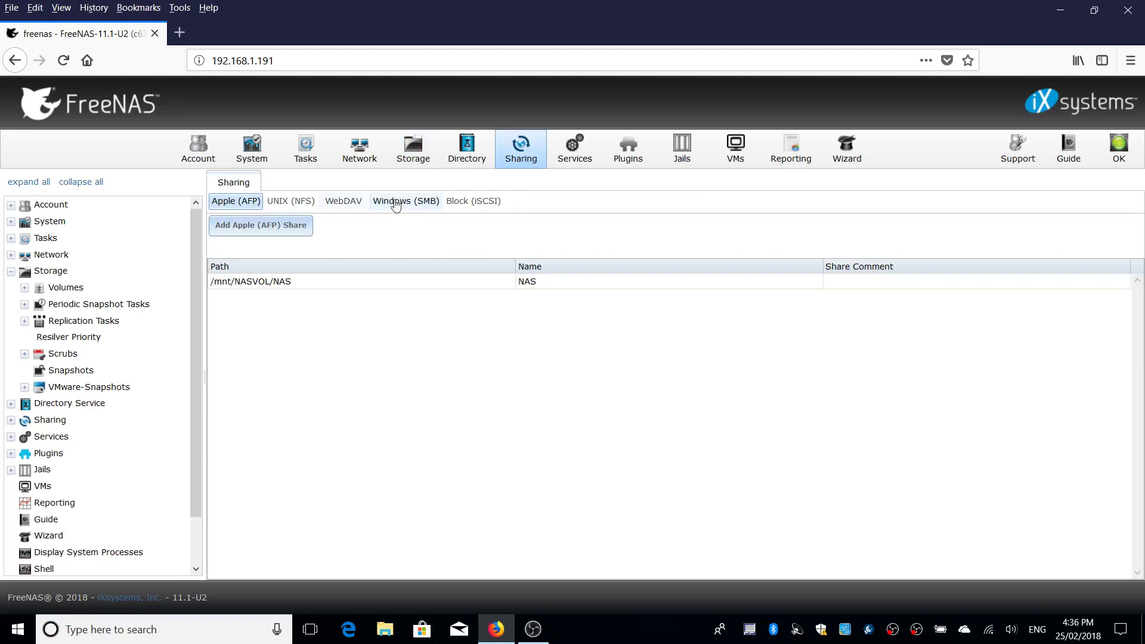
left_click(399, 203)
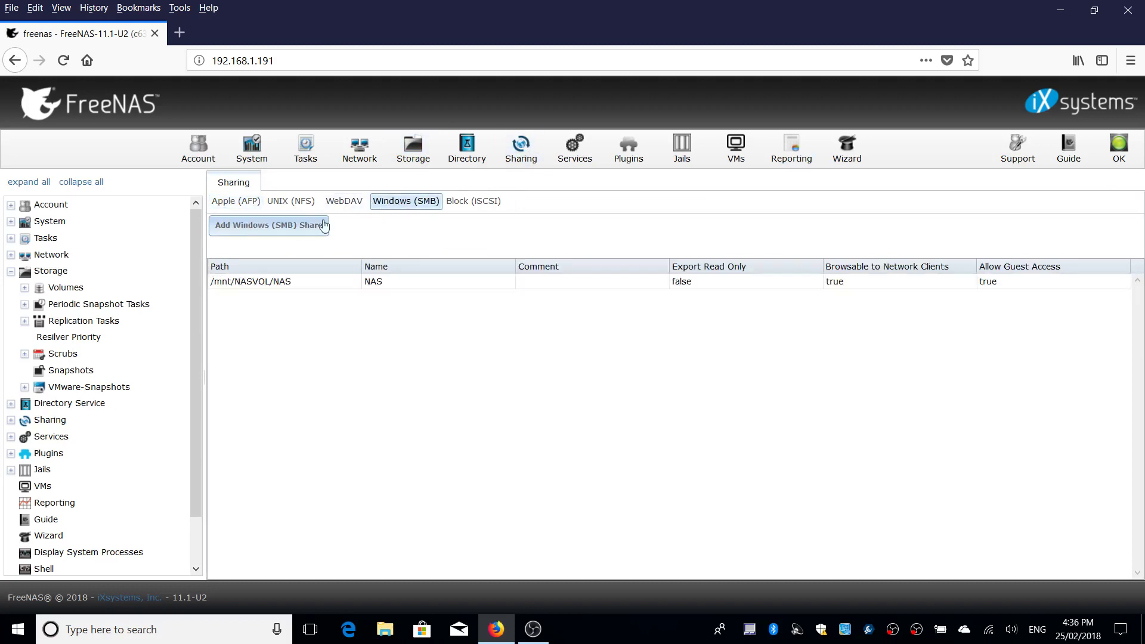
left_click(269, 229)
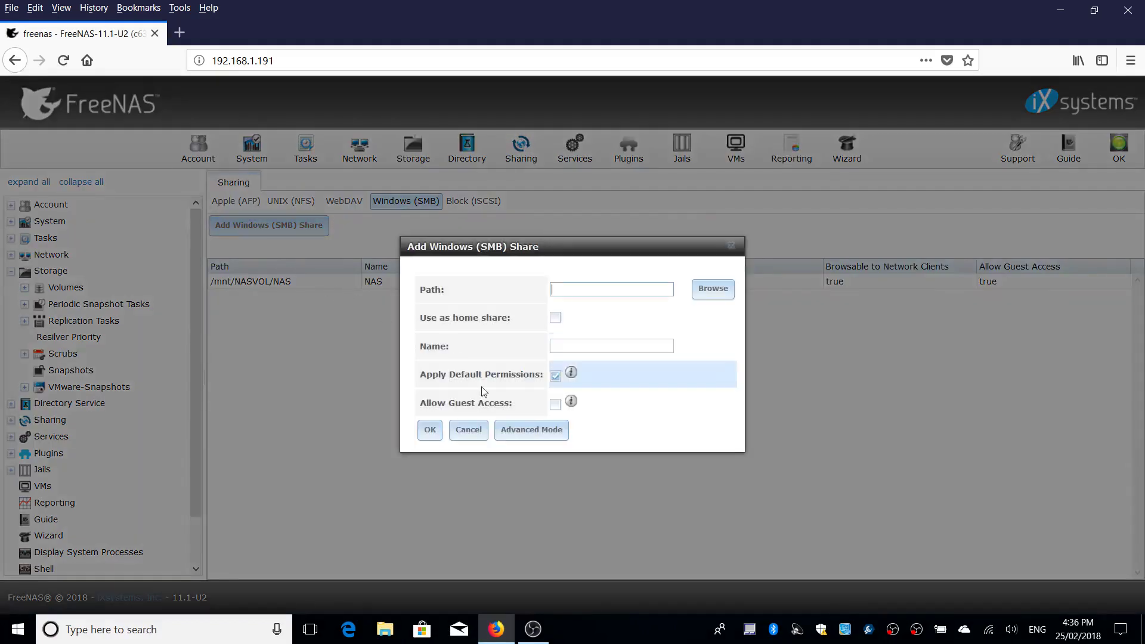
left_click(730, 246)
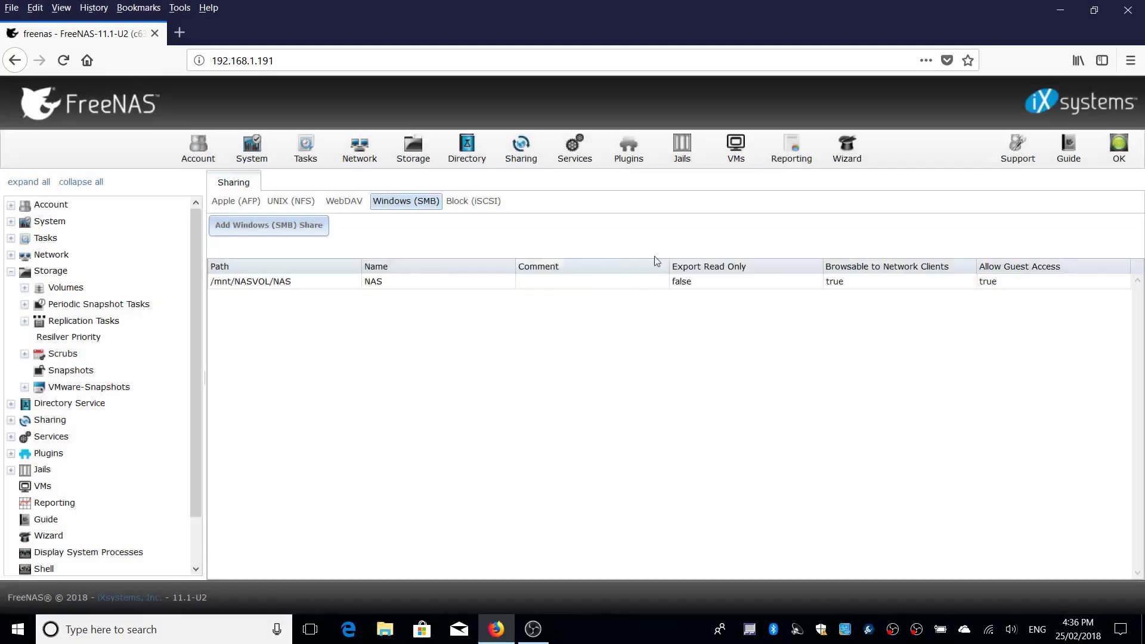
Review the NAS share's advanced-mode settings, then cancel without changes
left_click(400, 285)
left_click(223, 561)
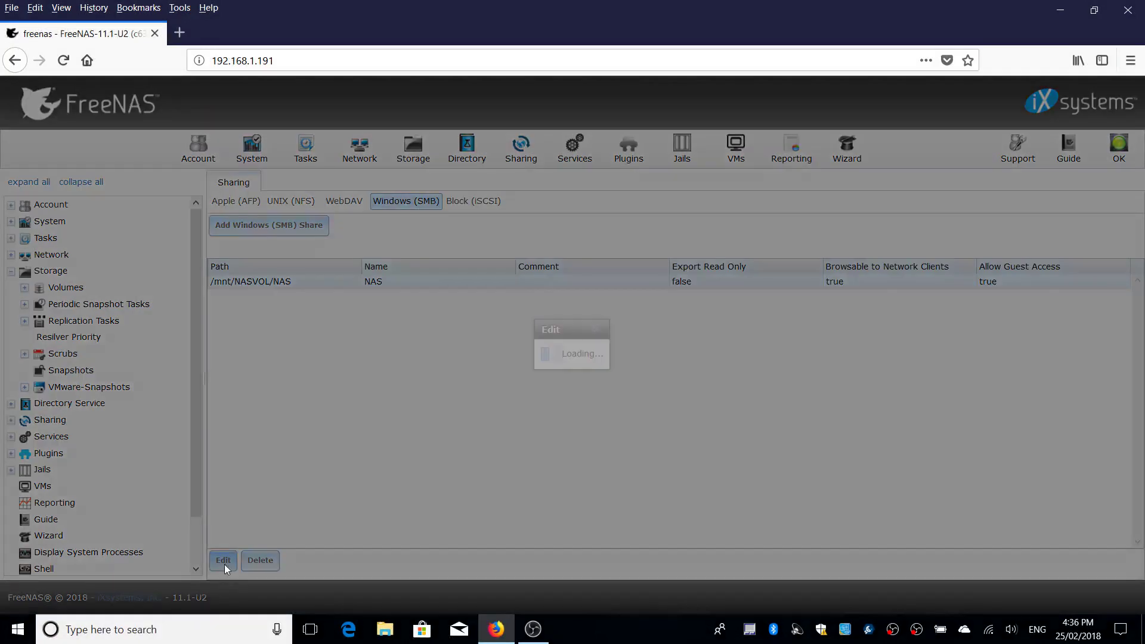
left_click(566, 434)
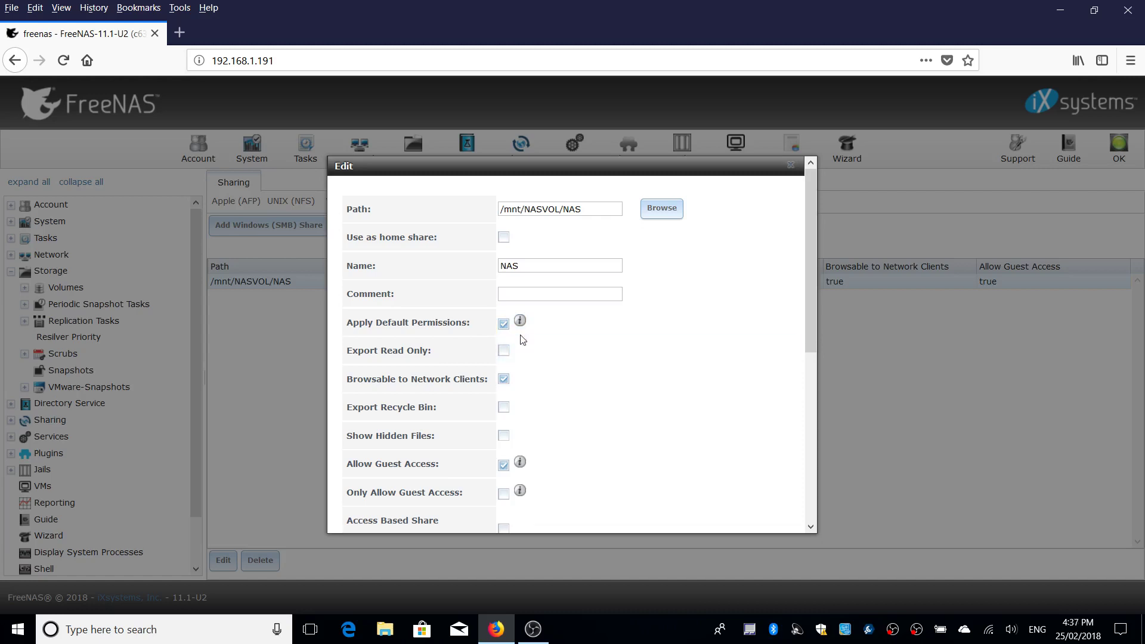
mouse_move(521, 324)
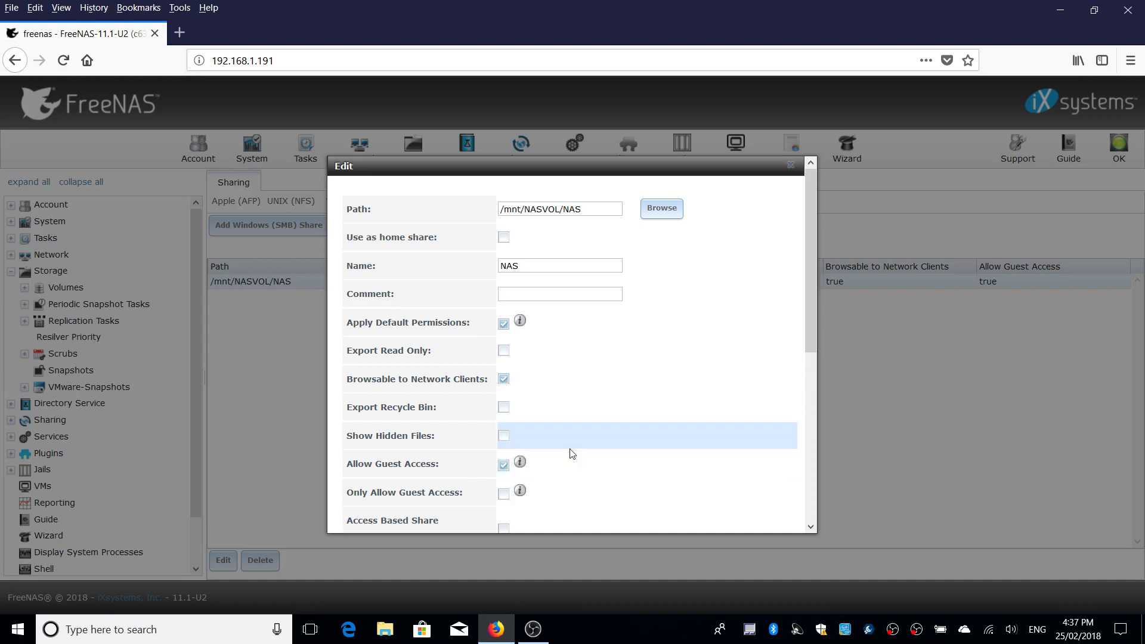
scroll(569, 455, "down", 1)
scroll(571, 454, "down", 4)
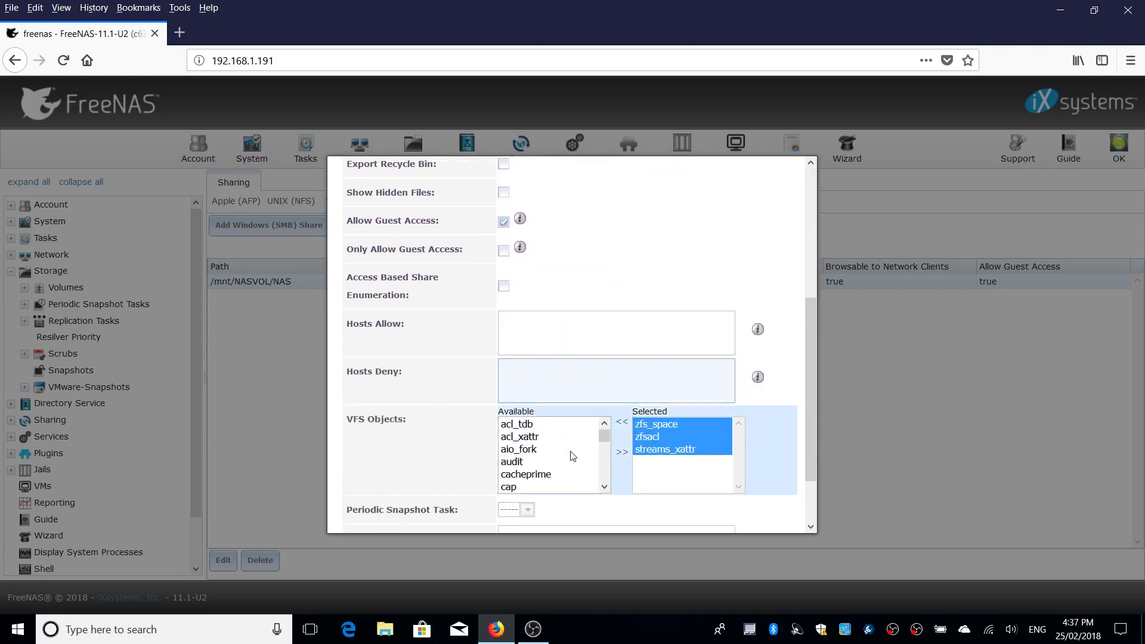
scroll(571, 454, "down", 2)
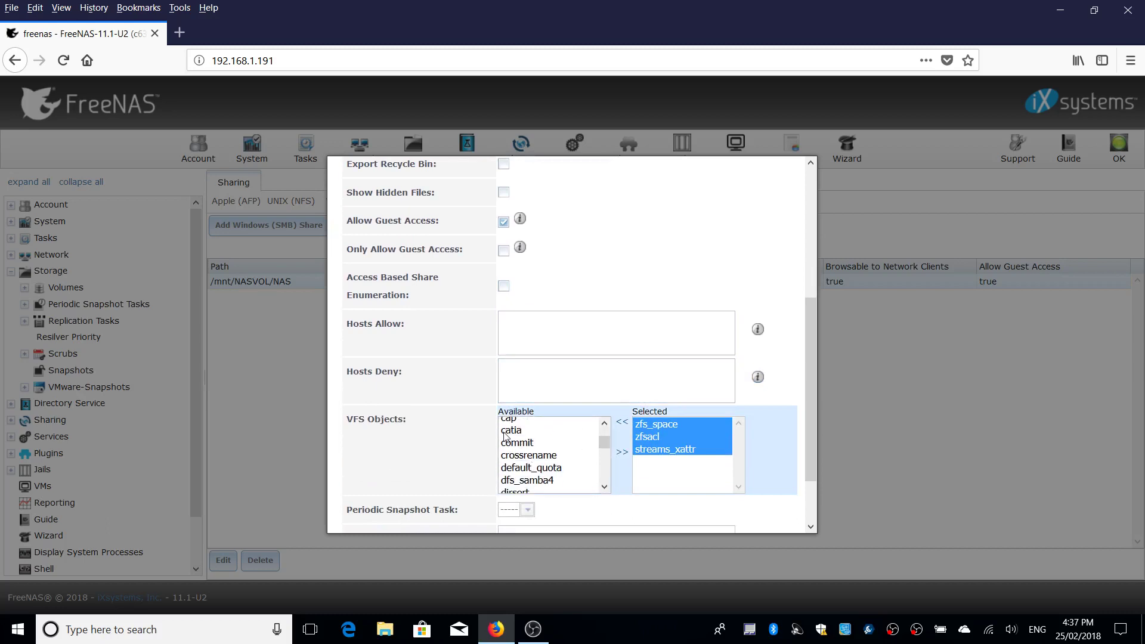
scroll(597, 458, "up", 2)
scroll(776, 423, "down", 2)
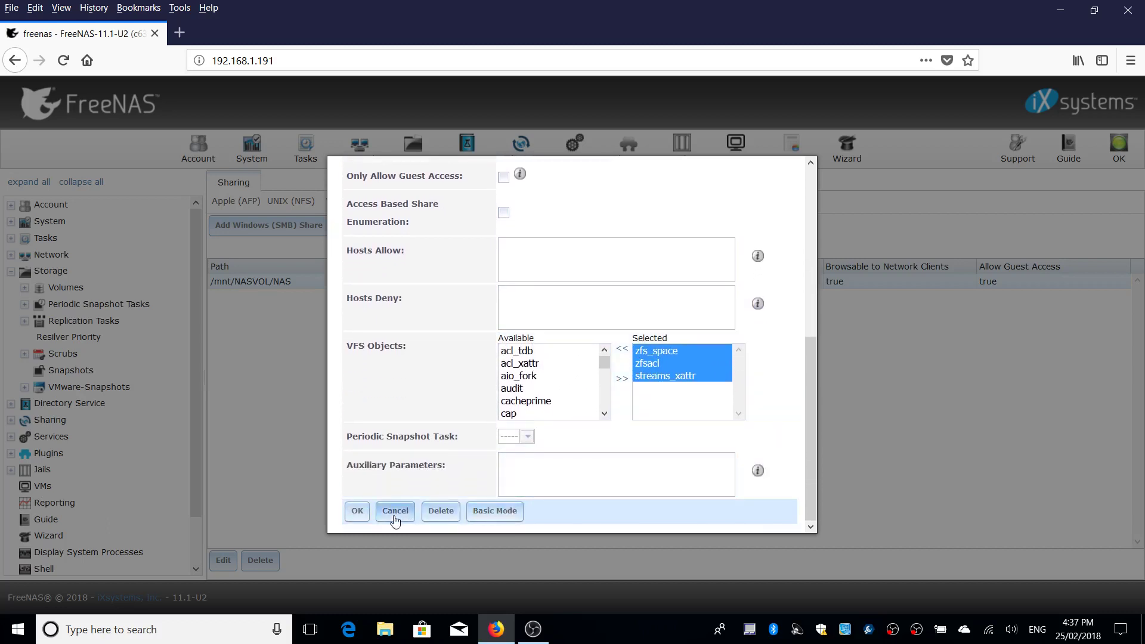
left_click(395, 512)
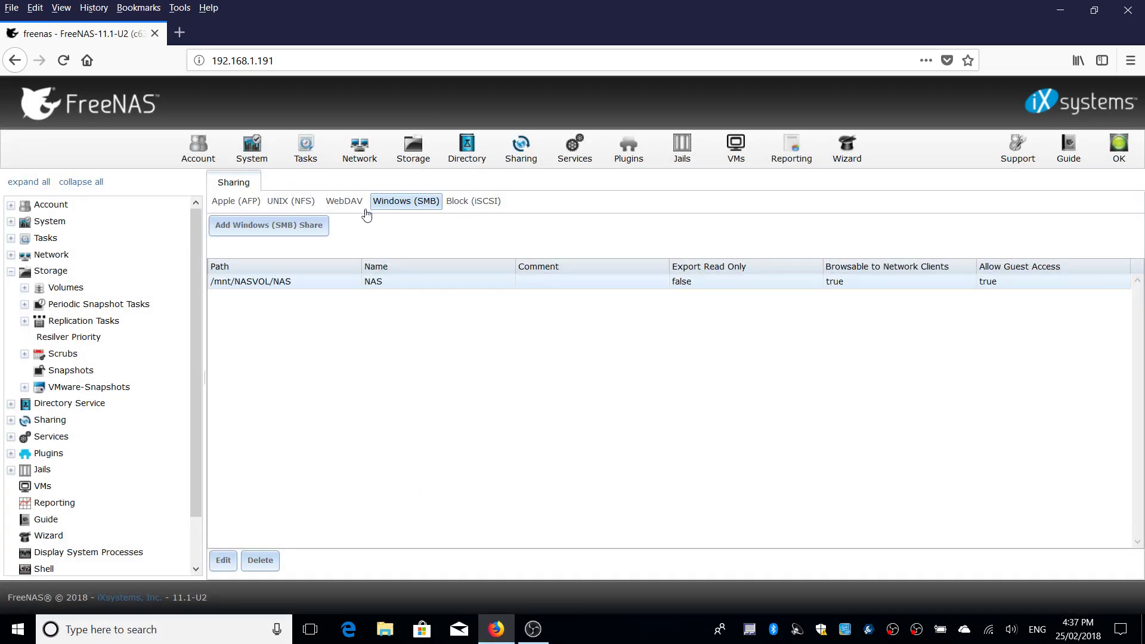
Check the NAS dataset's owner user options in Change Permissions, then close it unchanged
left_click(402, 157)
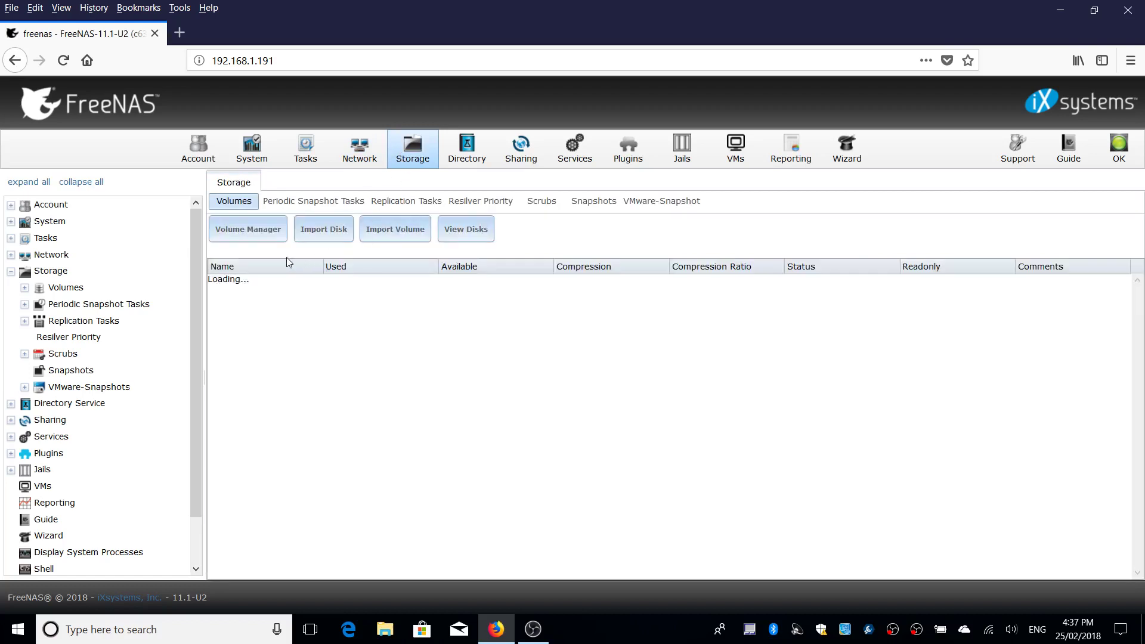
left_click(272, 315)
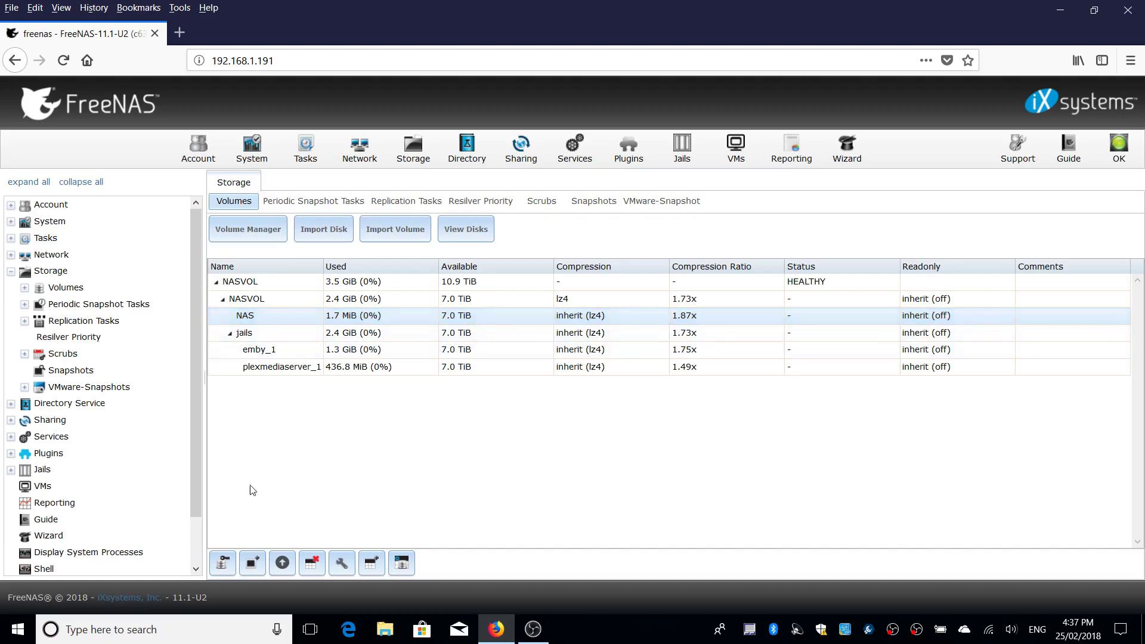
left_click(223, 563)
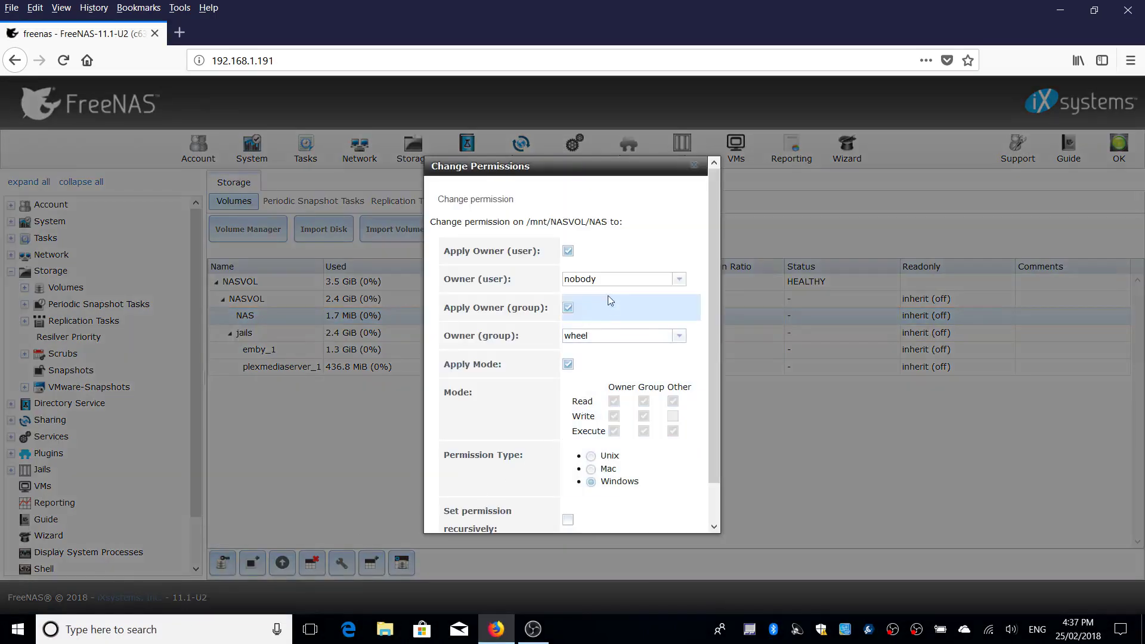
left_click(614, 279)
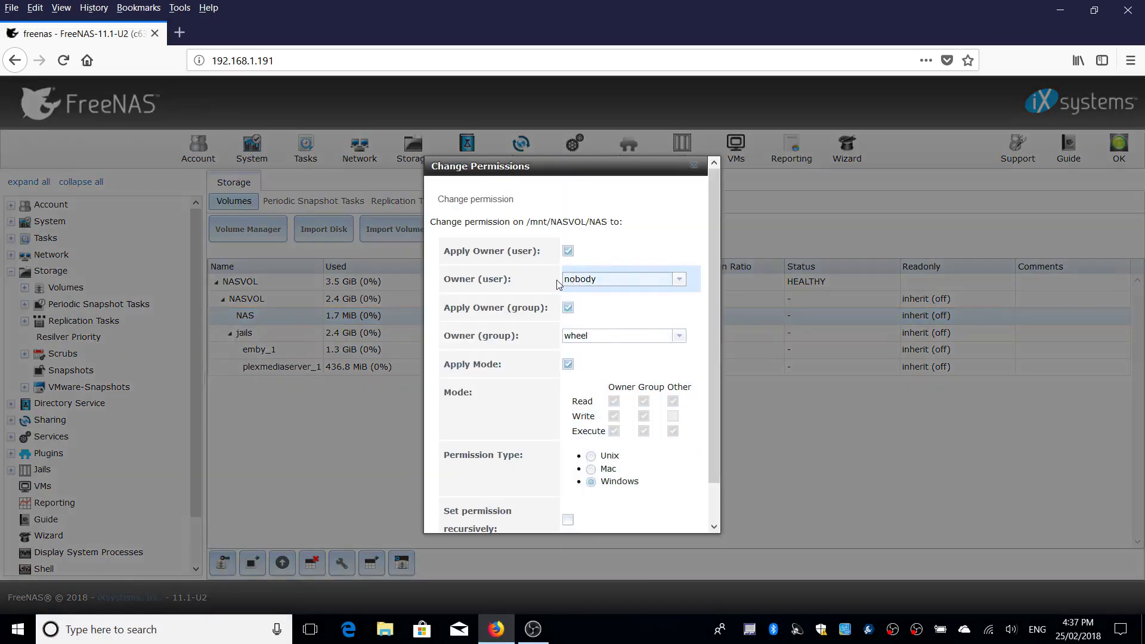
left_click(680, 280)
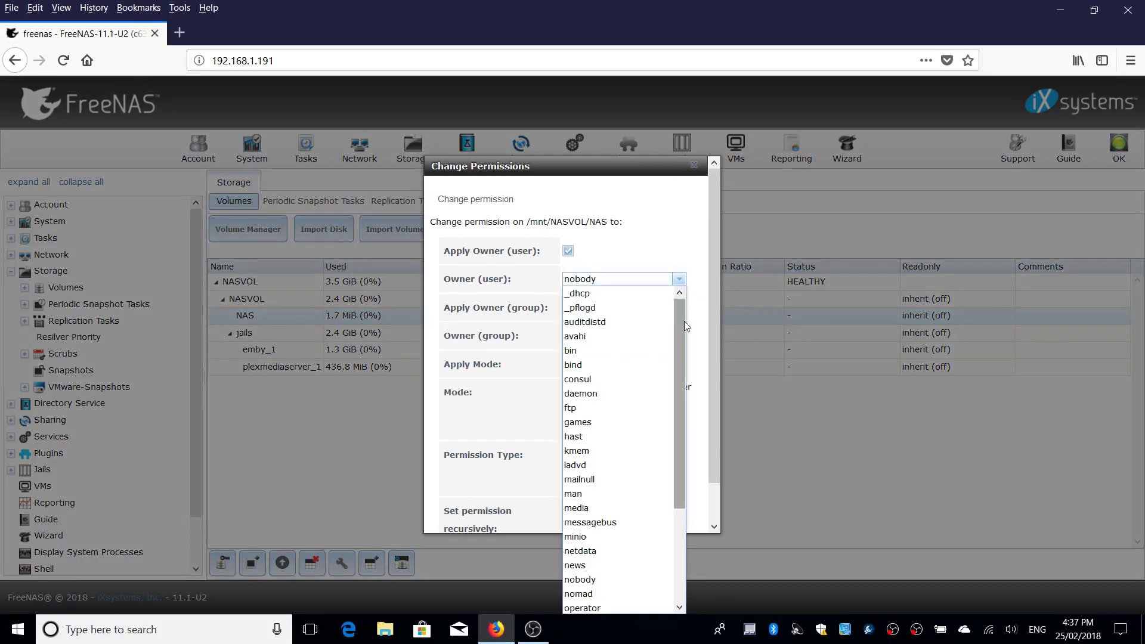
mouse_move(682, 323)
left_mouse_down()
mouse_move(672, 424)
mouse_move(678, 307)
left_mouse_up()
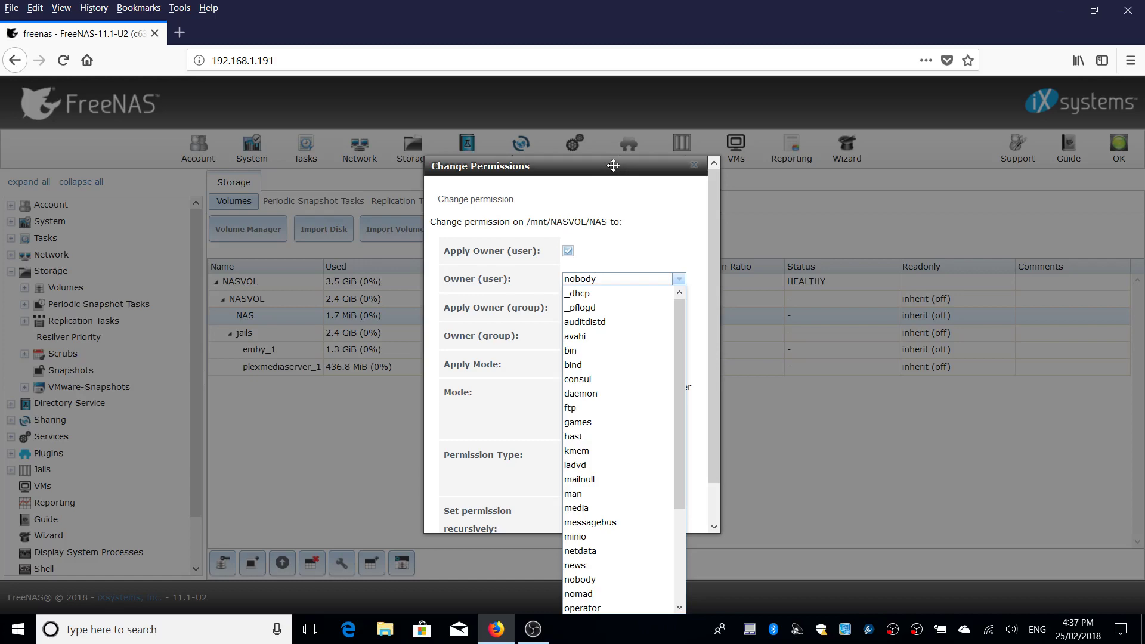
left_click(694, 165)
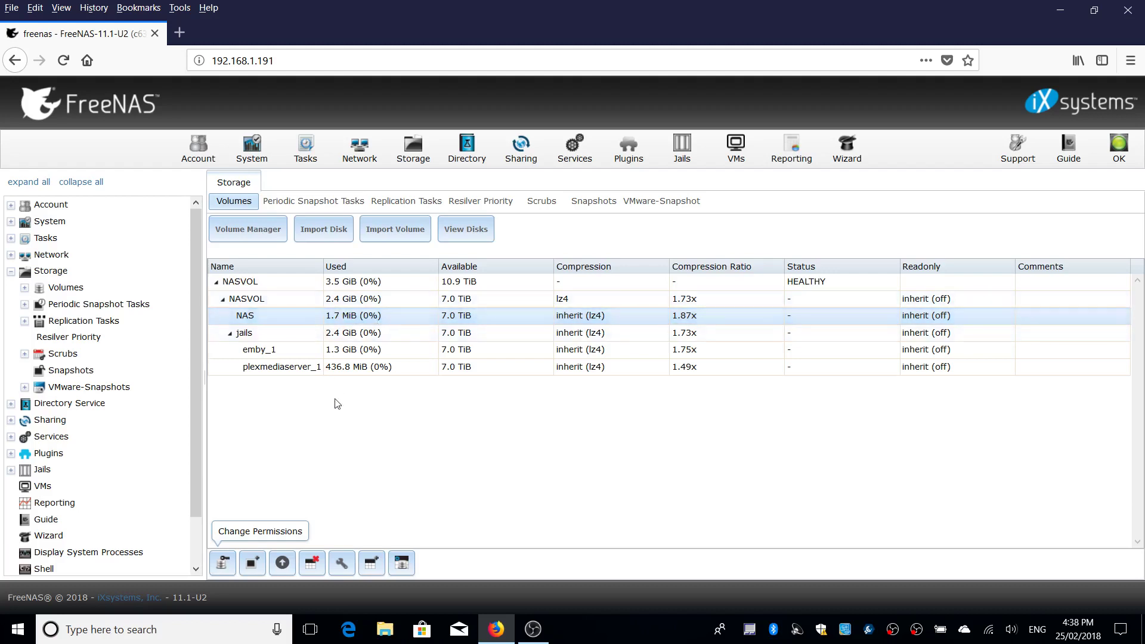
Open File Explorer and inspect the actions for the NAS (N:) drive and the NAS shortcut
left_click(385, 629)
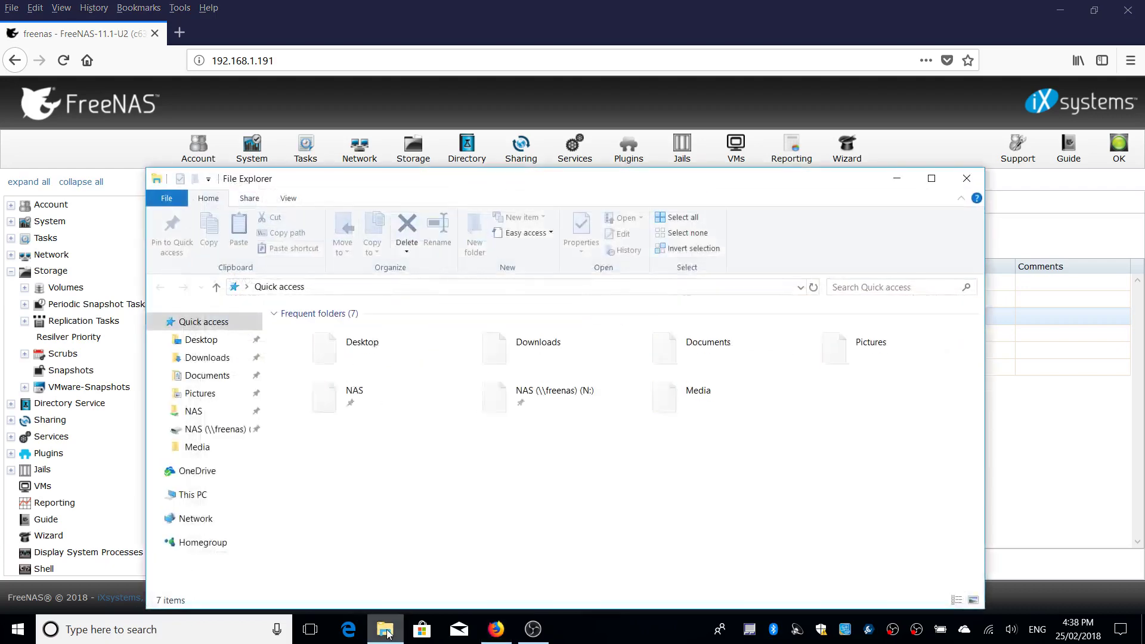
left_click(504, 401)
right_click(503, 401)
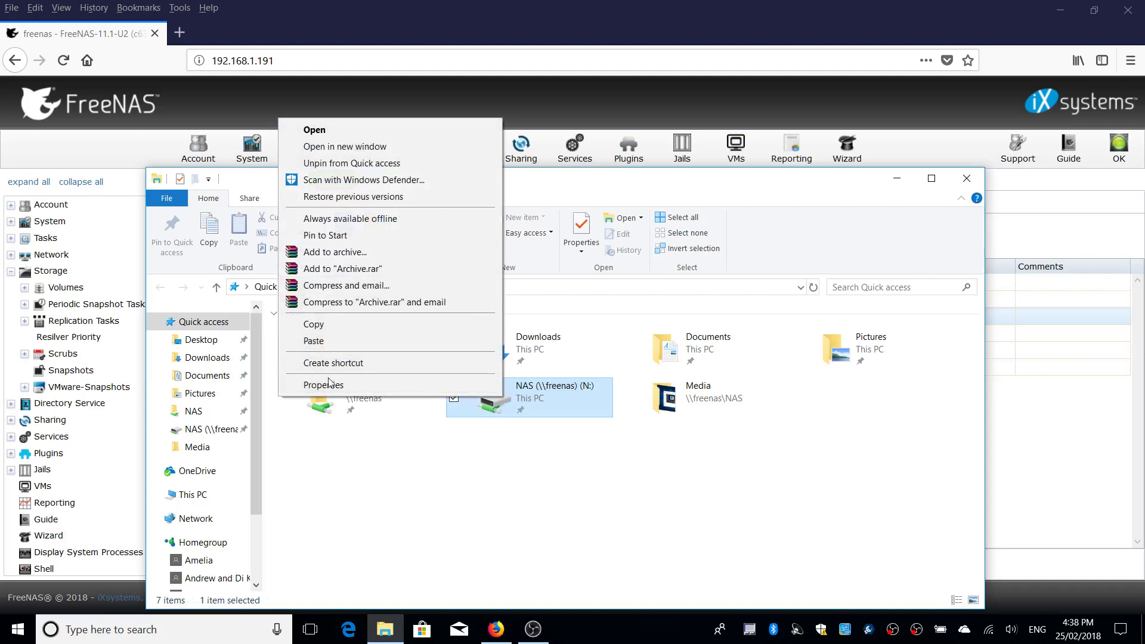
left_click(412, 468)
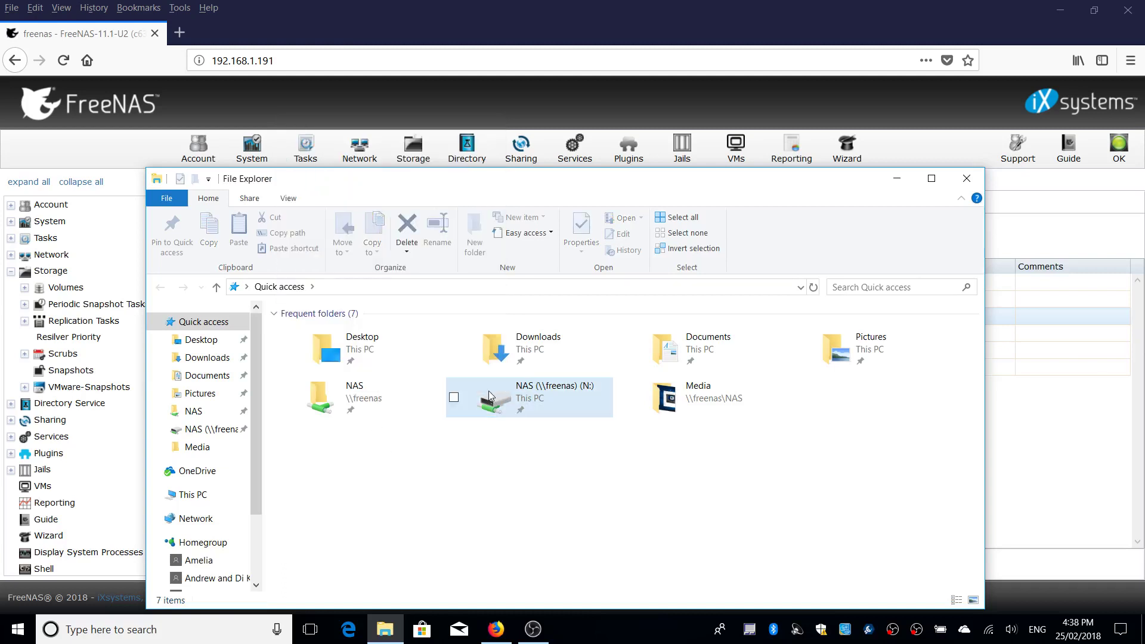
left_click(325, 396)
right_click(325, 395)
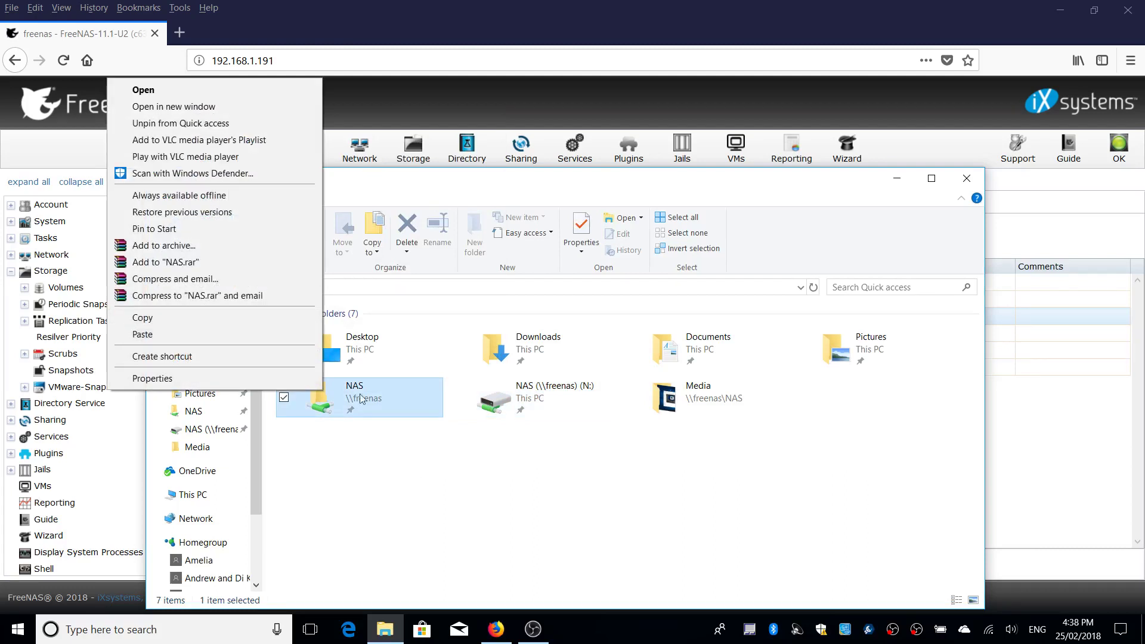
left_click(402, 460)
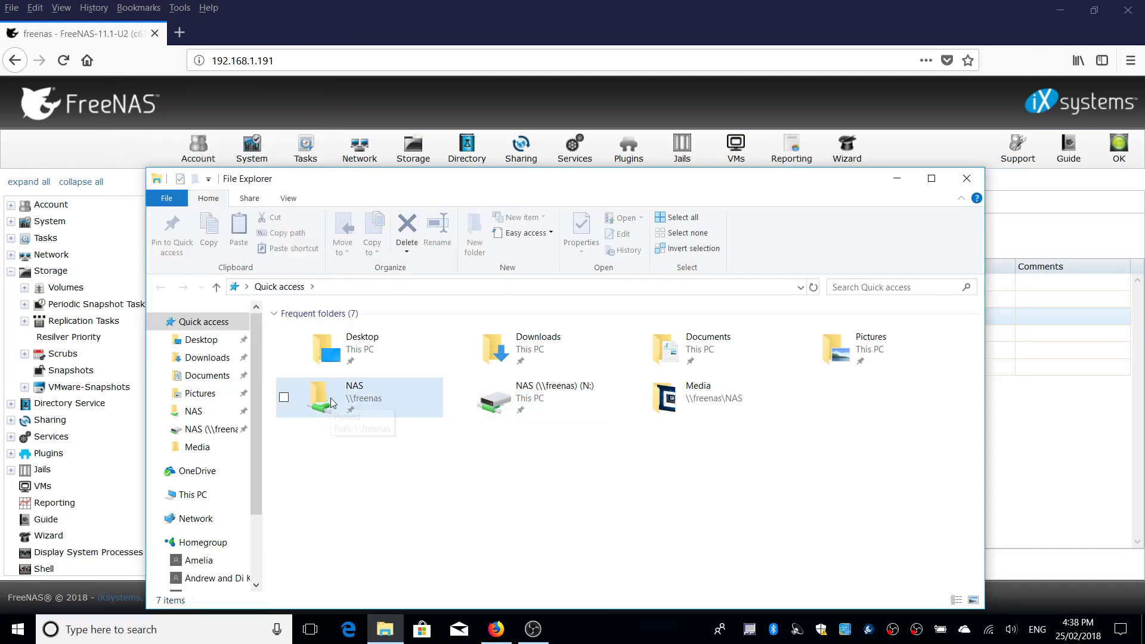
Go to This PC and bring up the context menu of the NAS (\\freenas) (N:) drive
left_click(178, 495)
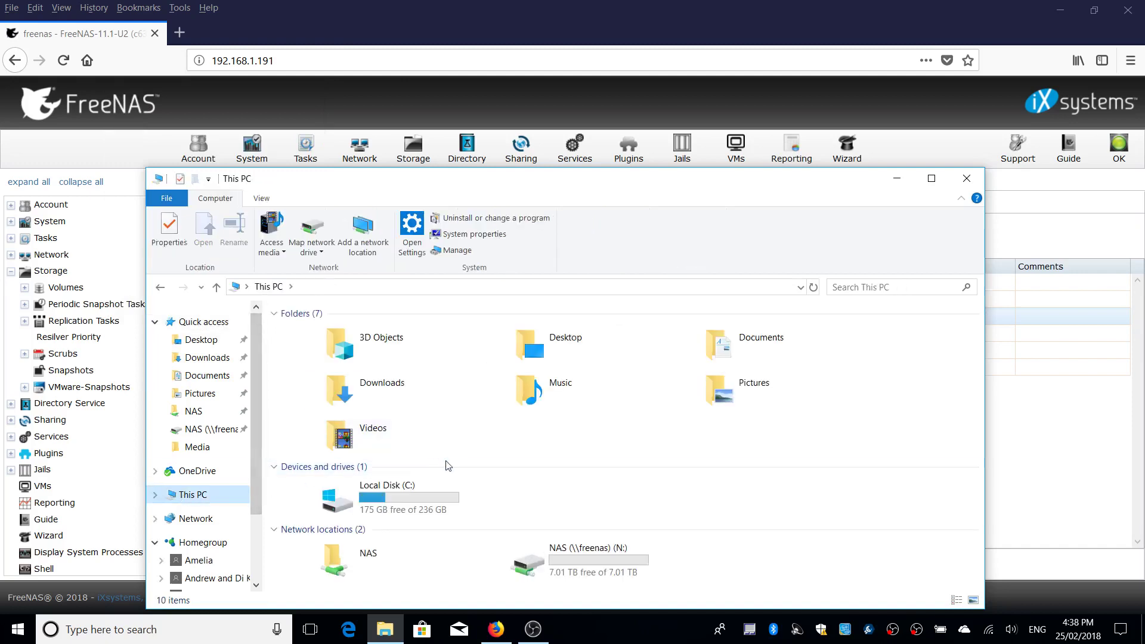
left_click(558, 569)
right_click(558, 570)
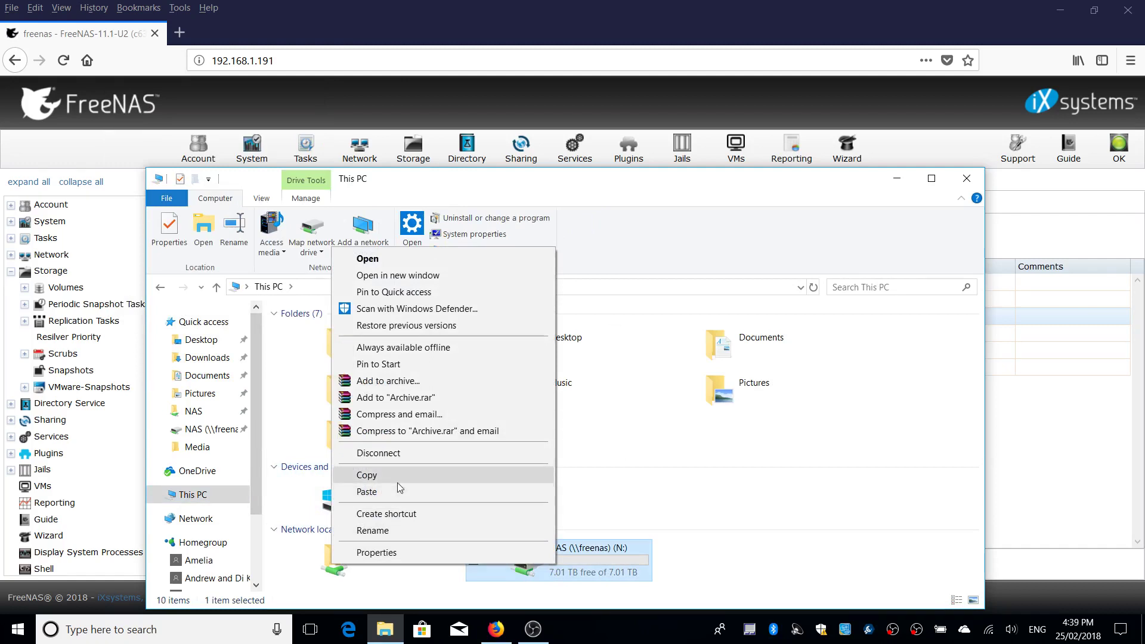
Disconnect the mapped NAS (N:) drive despite open files and delete the NAS network location
left_click(392, 455)
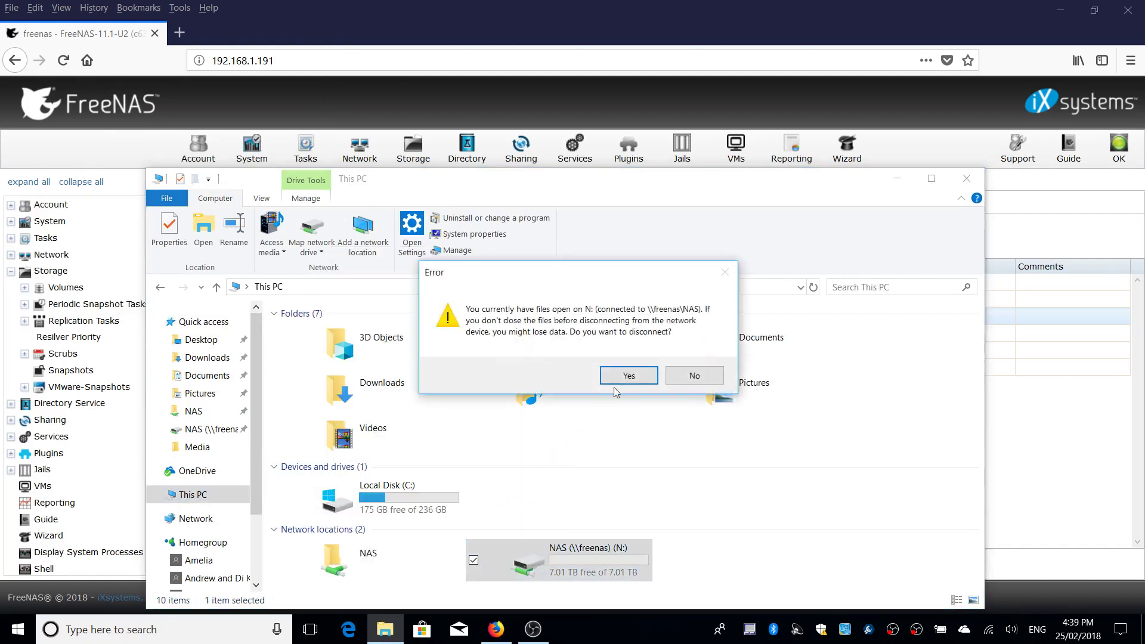
left_click(617, 377)
right_click(344, 562)
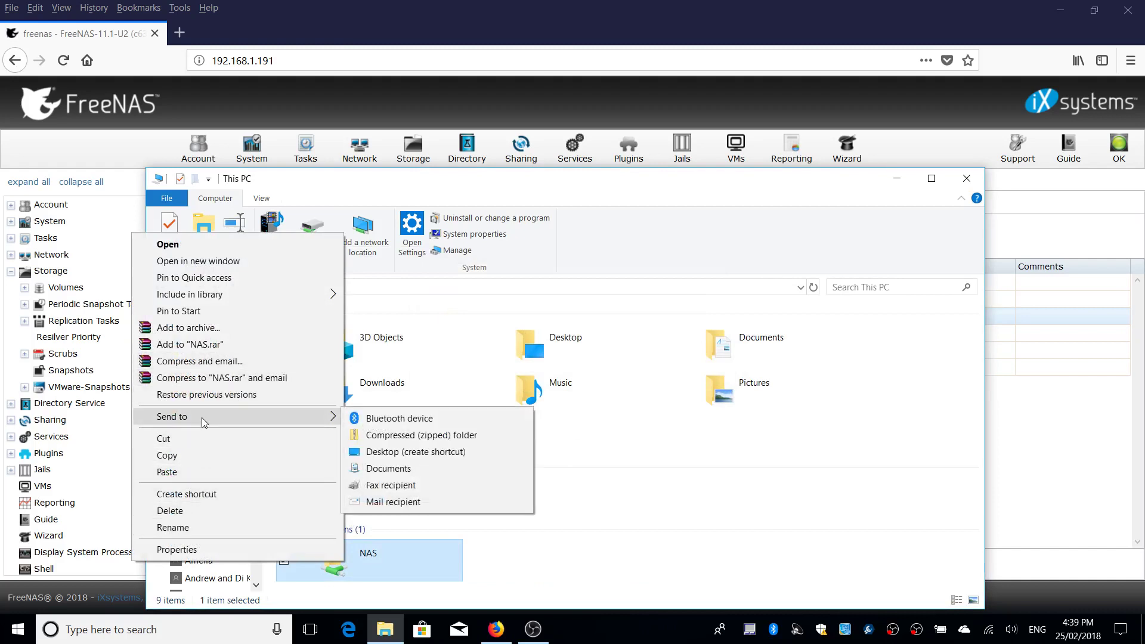
left_click(375, 573)
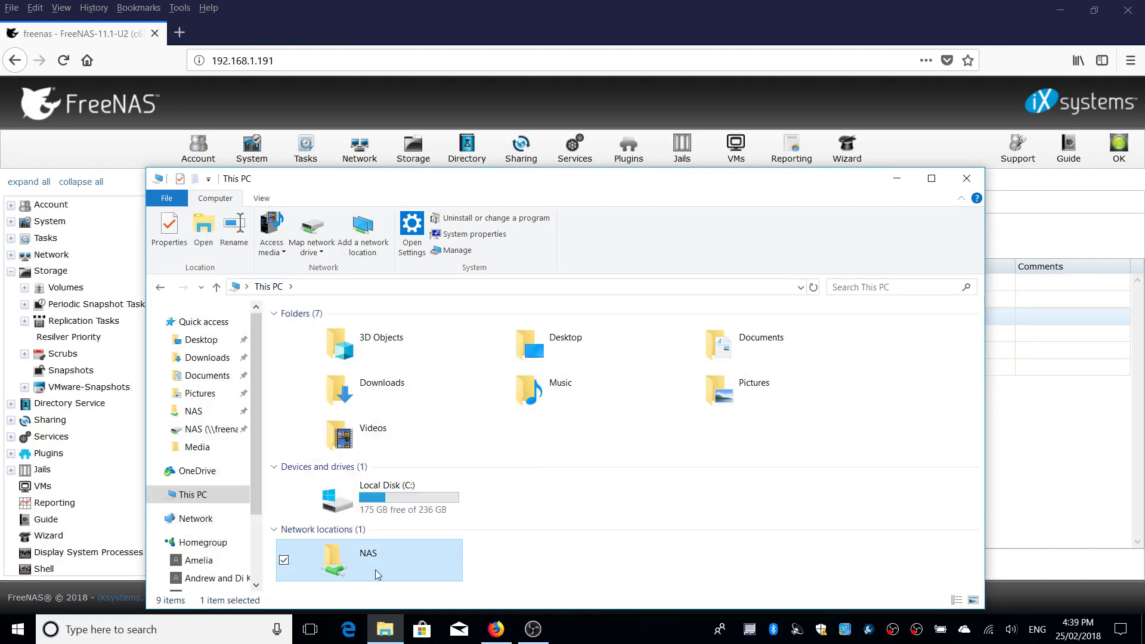
right_click(375, 571)
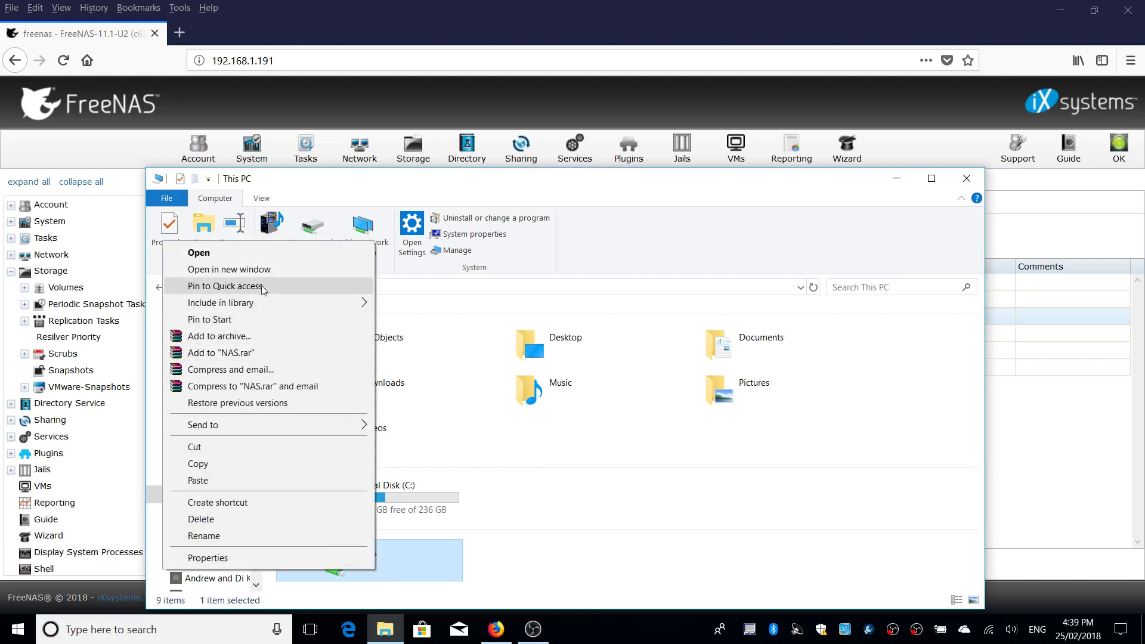
left_click(293, 519)
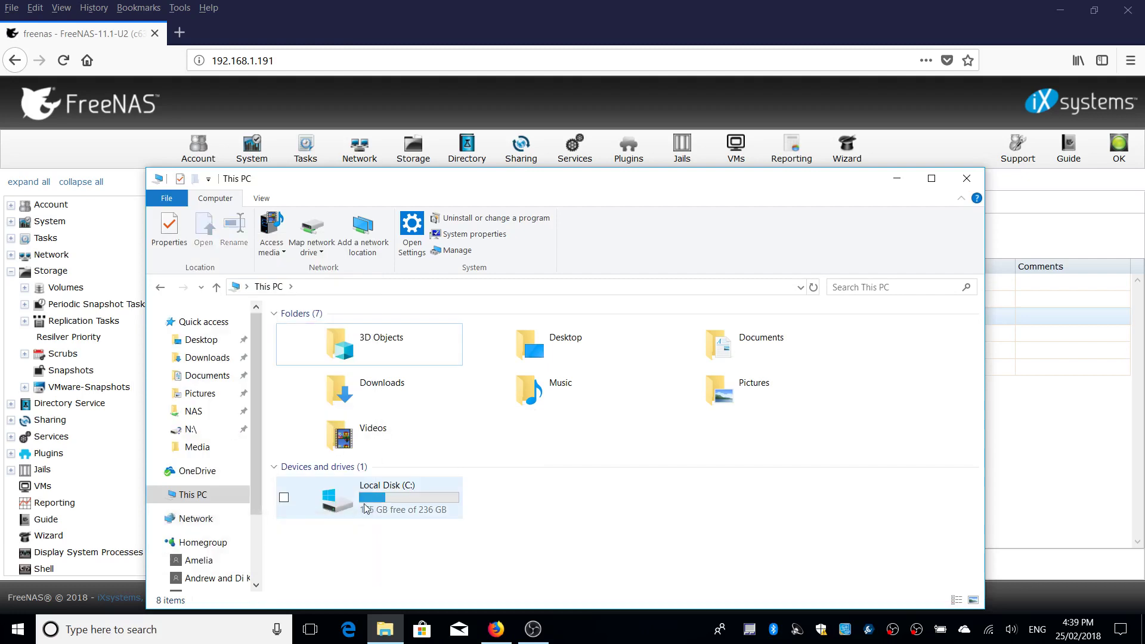
Navigate to \\freenas from the Explorer address bar to show its NAS share
left_click(320, 286)
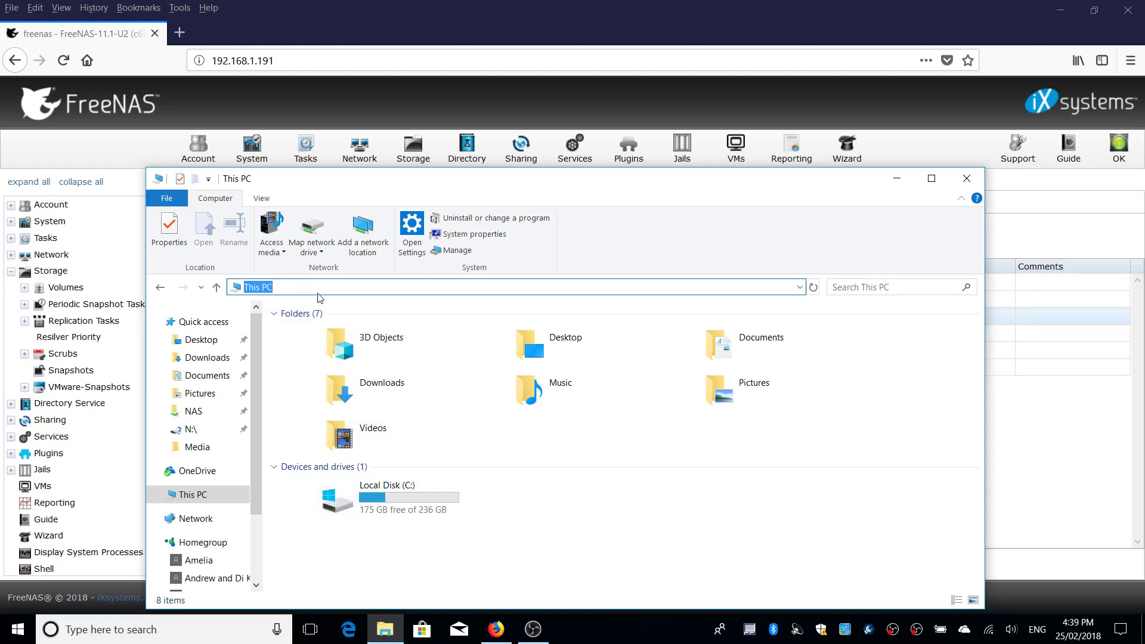
type("\\\\")
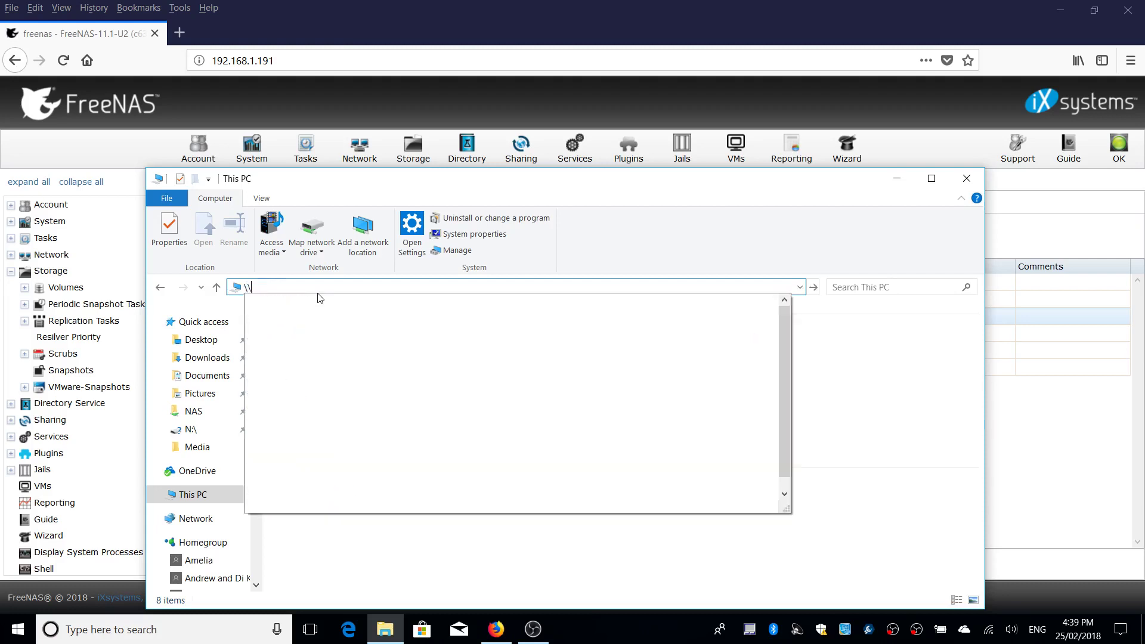
type("freena")
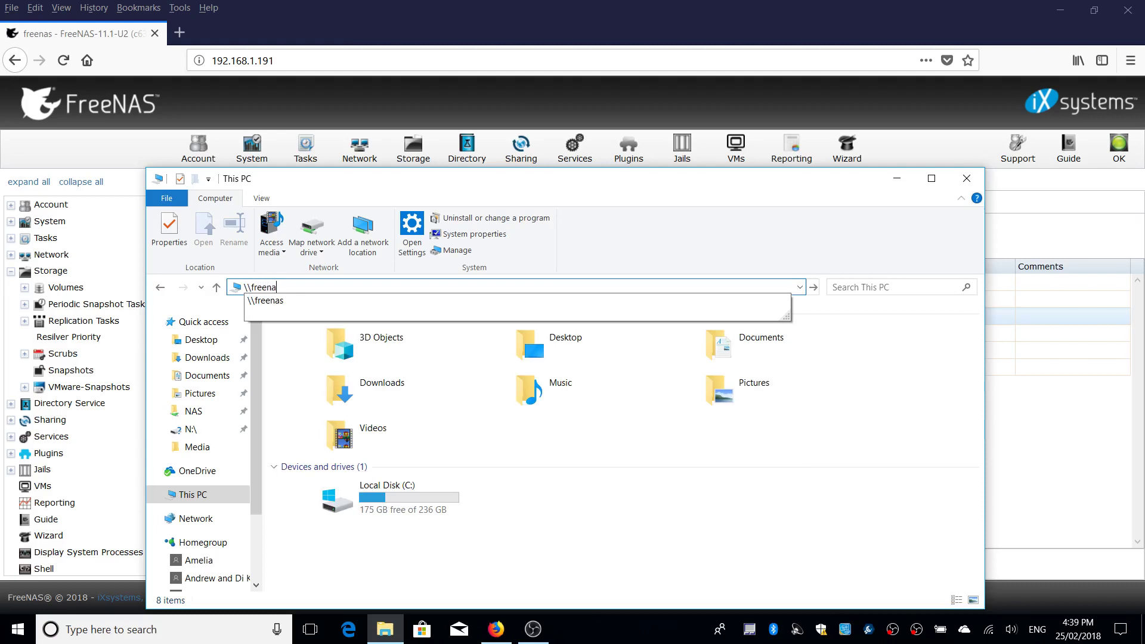
left_click(320, 300)
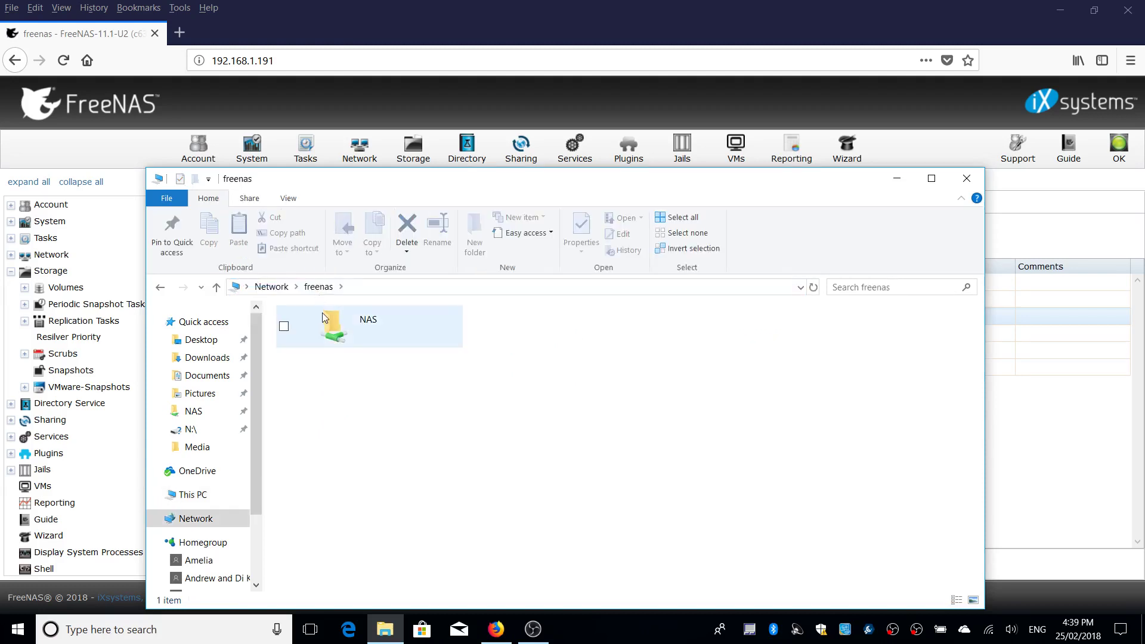
double_click(353, 320)
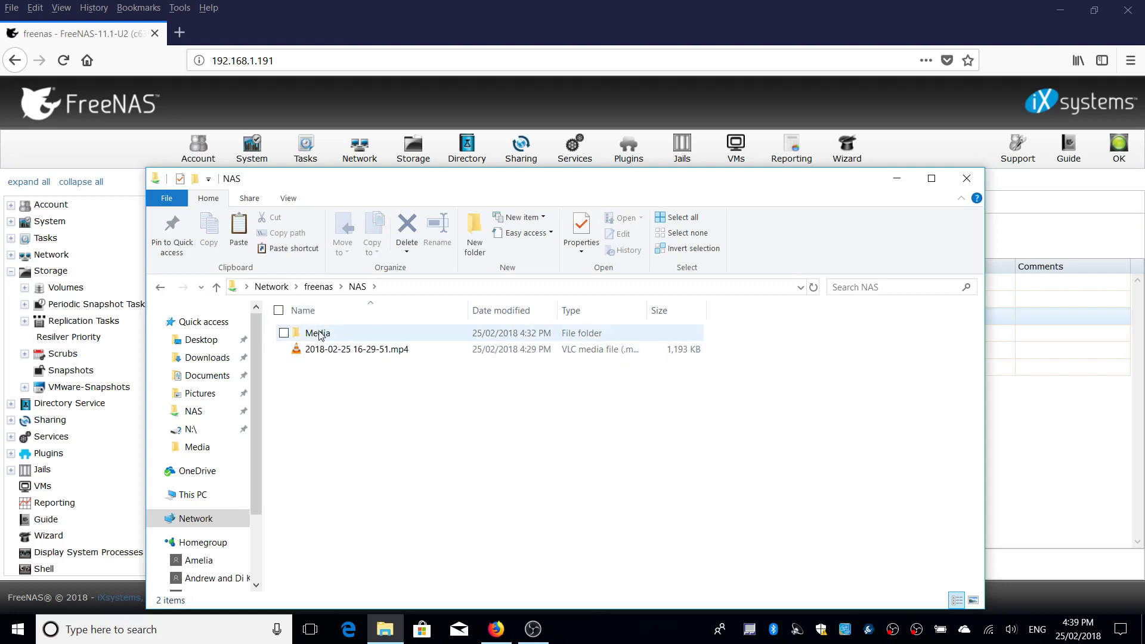
mouse_move(322, 355)
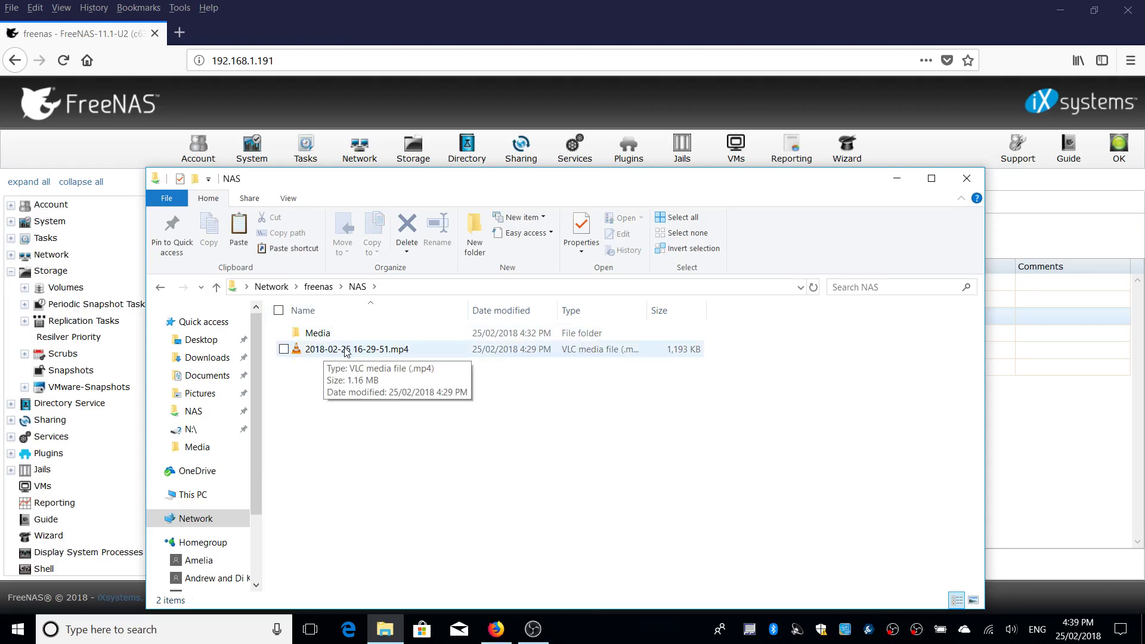
double_click(346, 351)
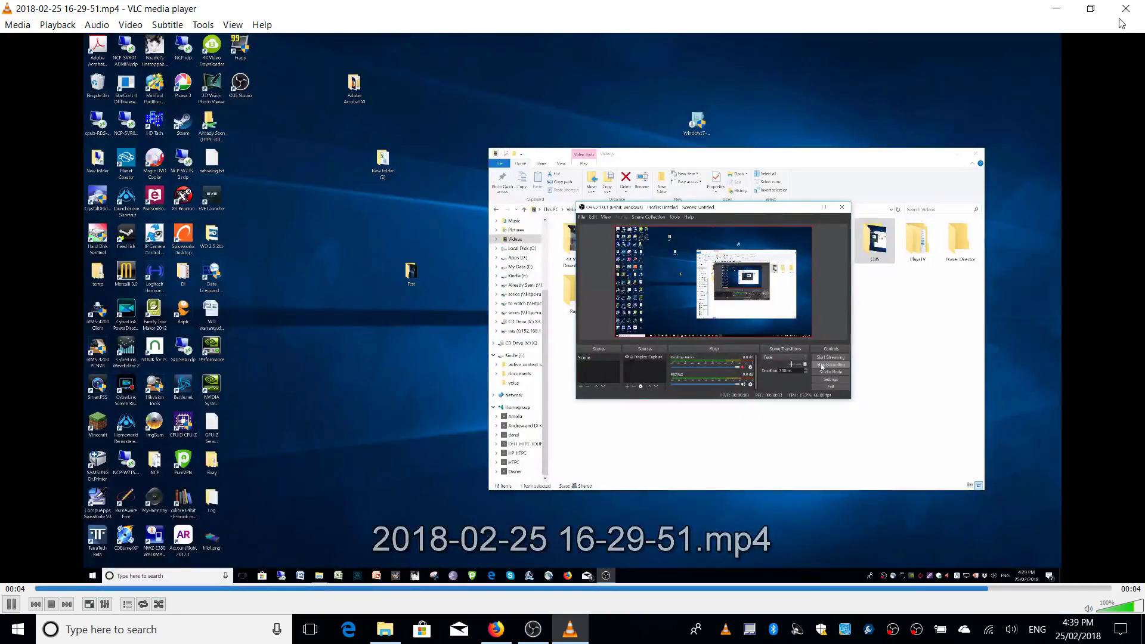
left_click(1123, 12)
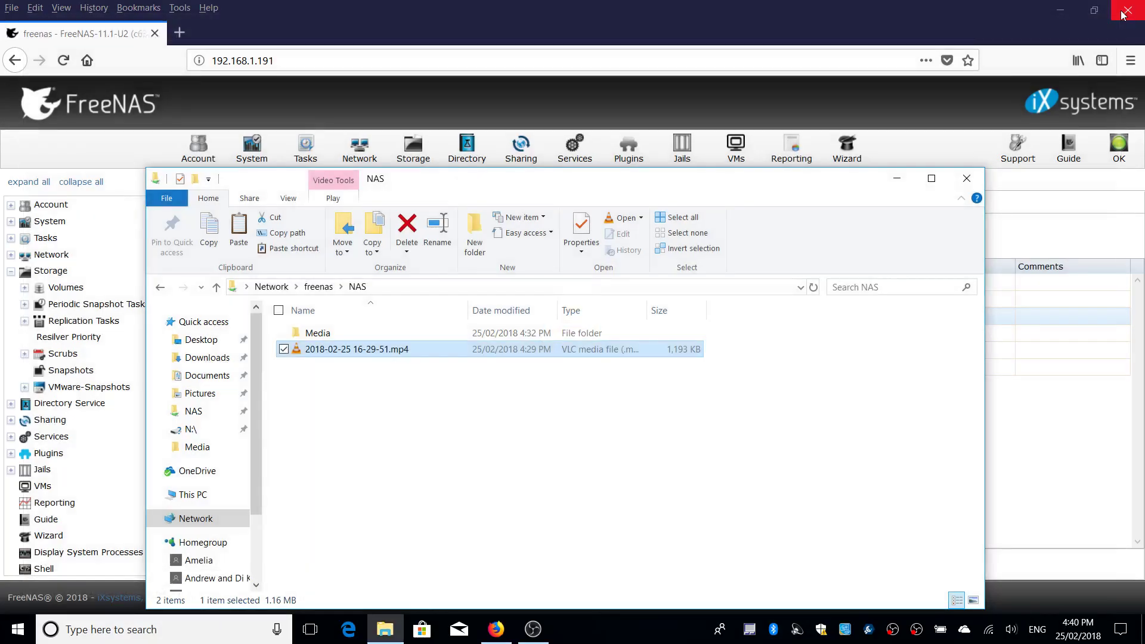
Open the Media folder, play the recording there again, then close VLC
double_click(357, 336)
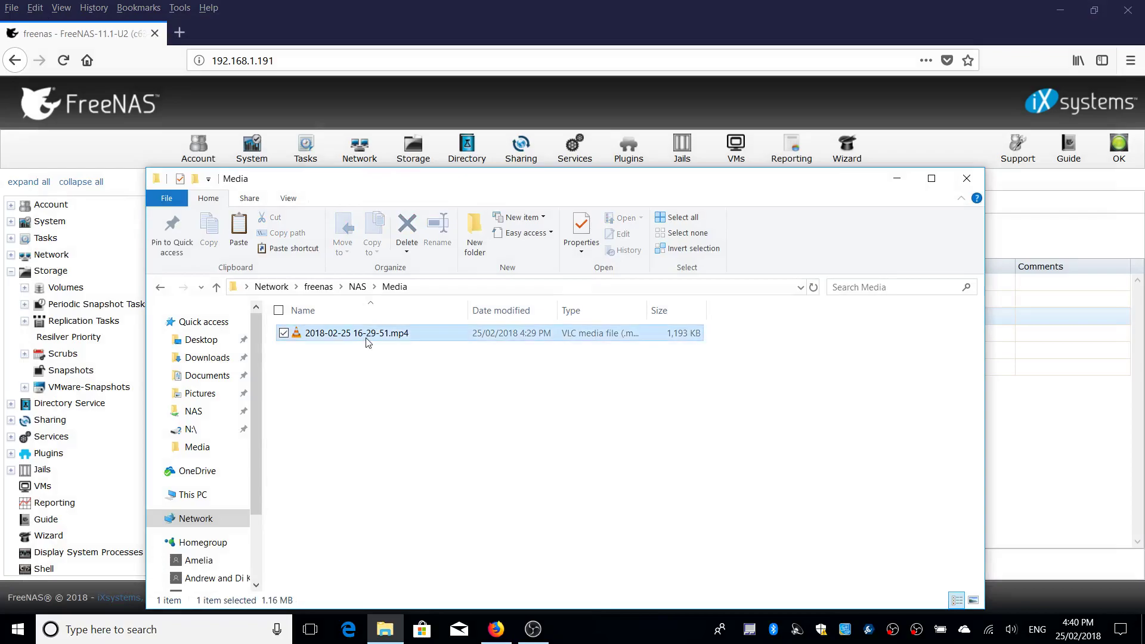
double_click(365, 334)
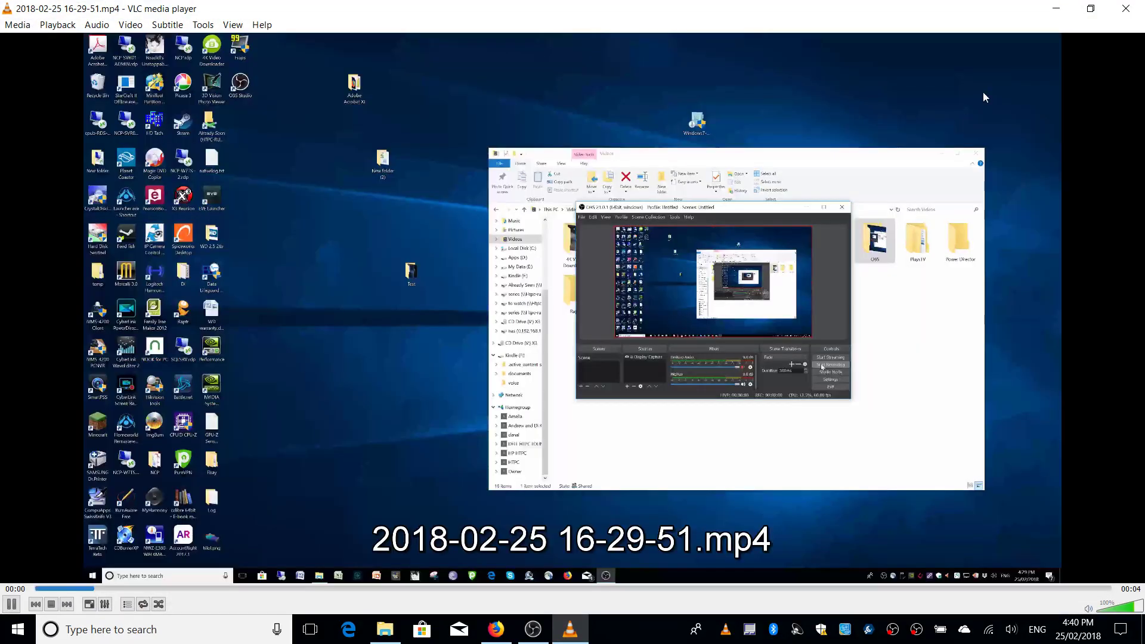
left_click(1126, 10)
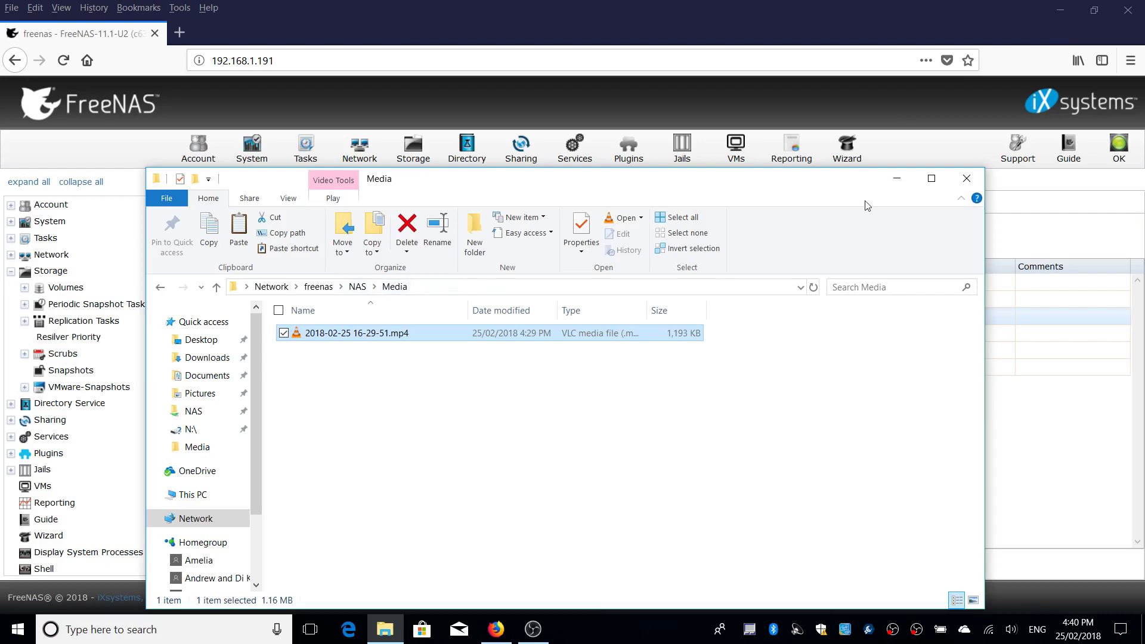
Close the Media window, open a new Explorer window and get the FreeNAS address from Firefox
left_click(966, 178)
left_click(386, 627)
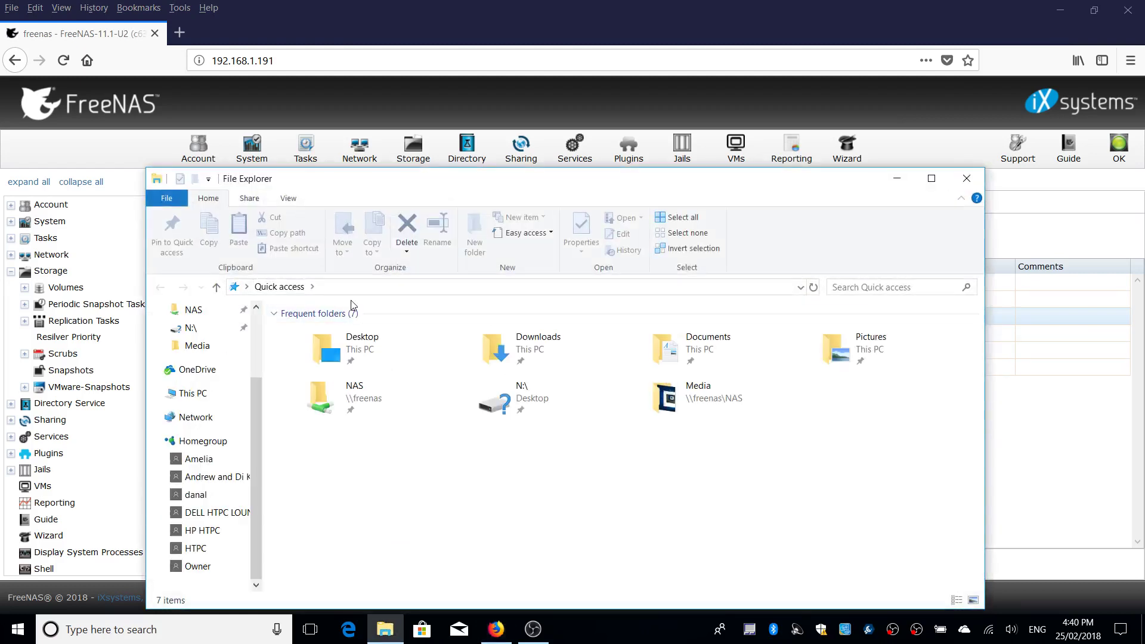
left_click(360, 287)
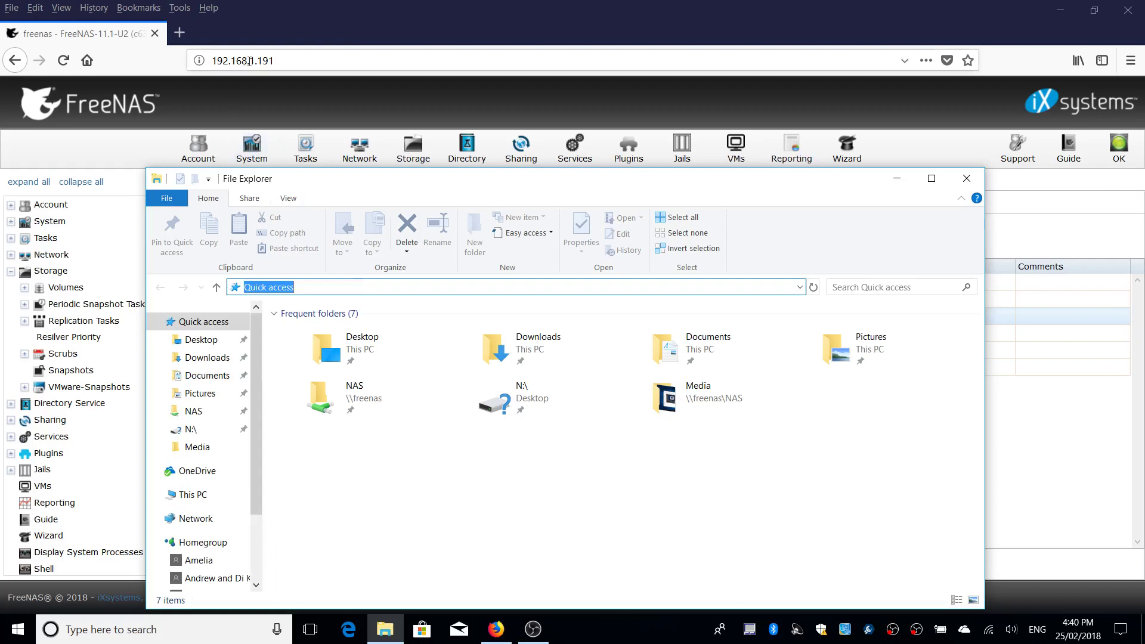
left_click(275, 59)
key("ctrl+c")
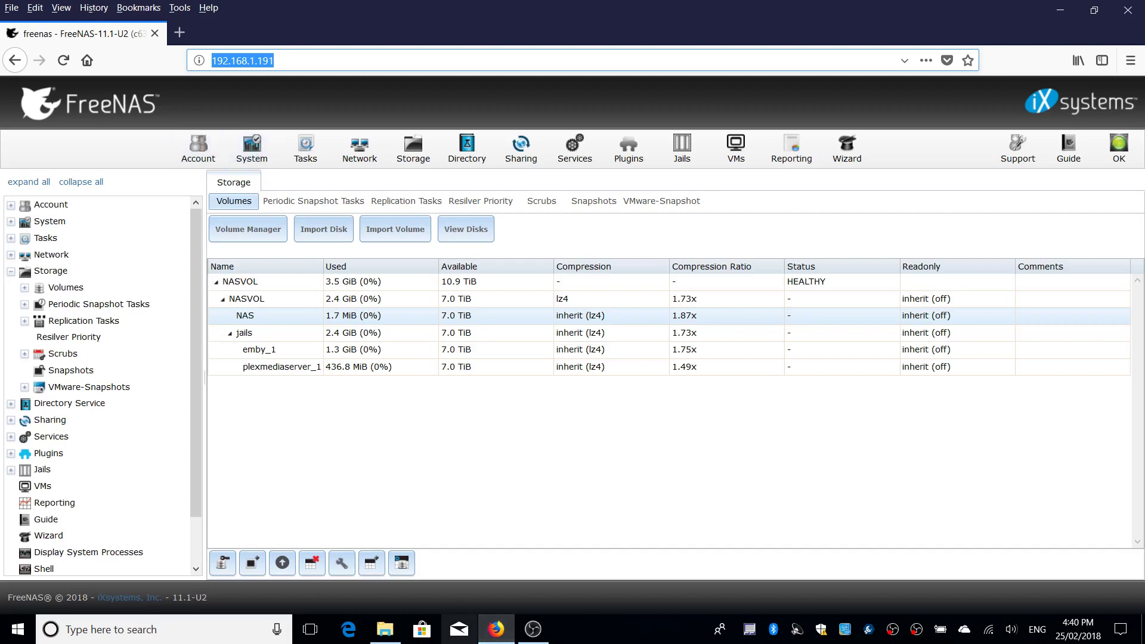
left_click(385, 629)
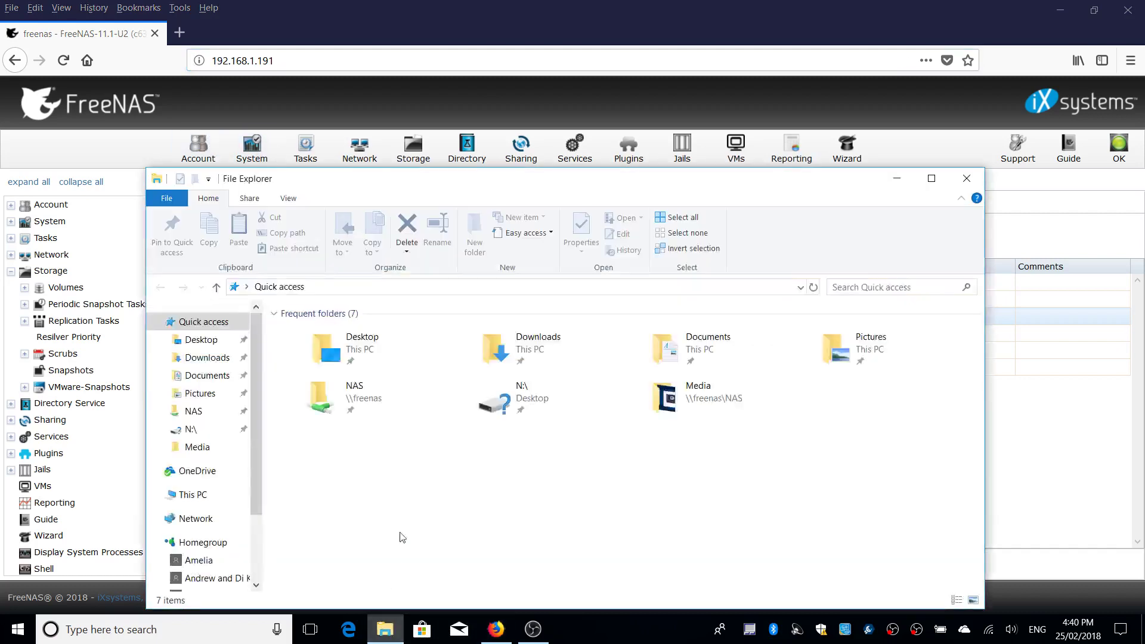
Paste the address into the Explorer path as \\192.168.1.191 to open the server
left_click(369, 287)
key("ctrl+v")
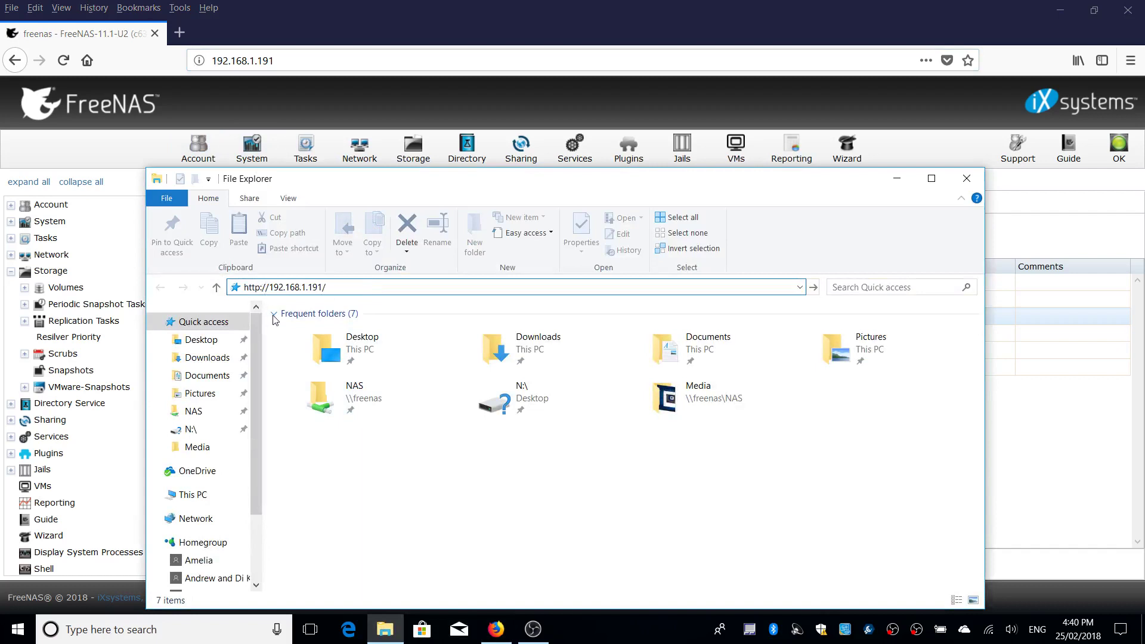
key("BackSpace")
key("BackSpace")
key("BackSpace")
key("BackSpace")
key("BackSpace")
key("BackSpace")
key("BackSpace")
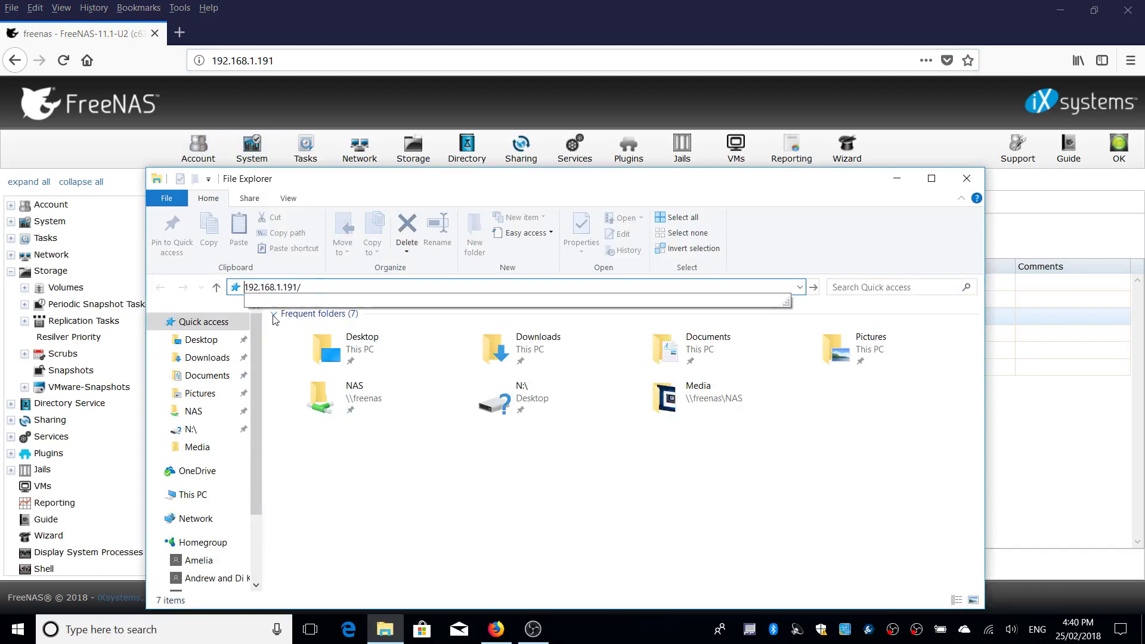
type("\\\\")
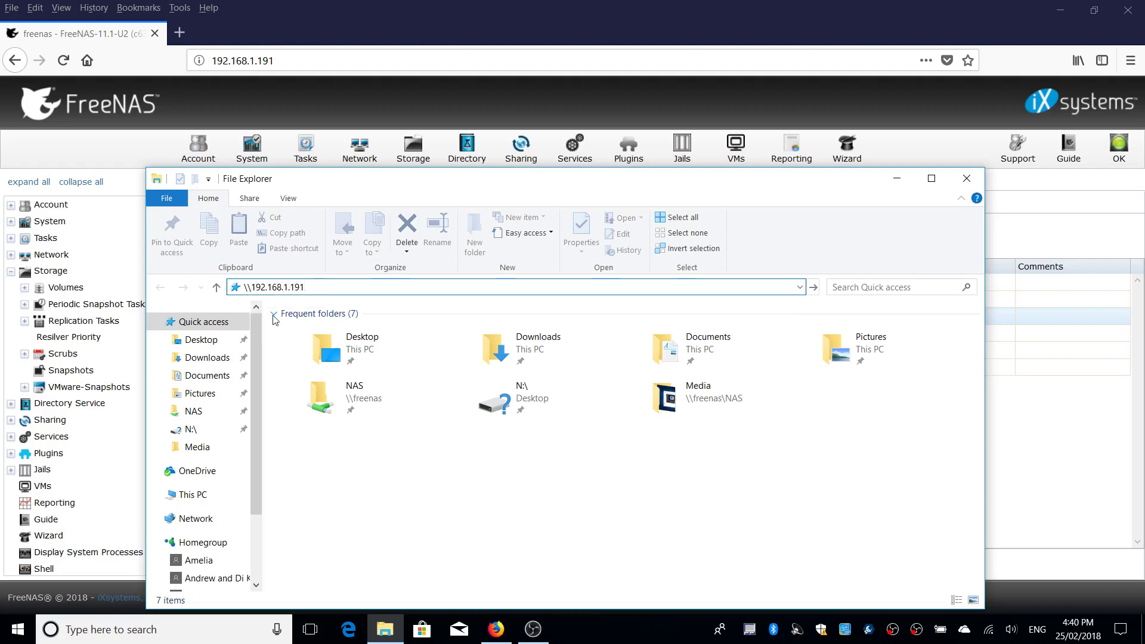
key("Return")
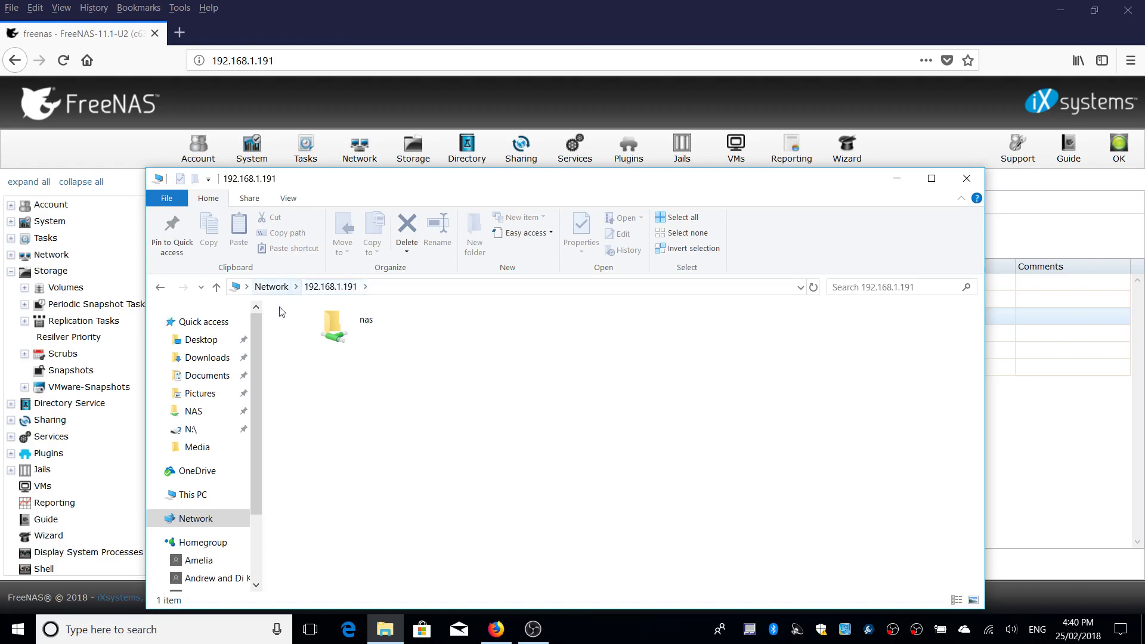
From This PC, start mapping a network drive and choose drive letter N:
left_click(193, 494)
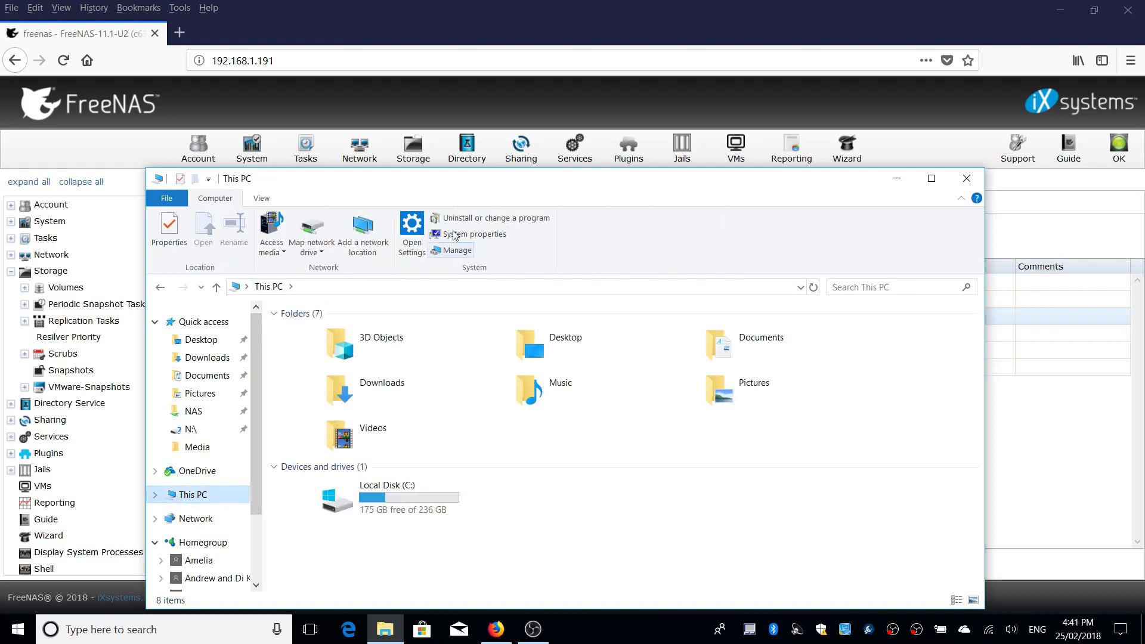
left_click_drag(487, 186, 529, 110)
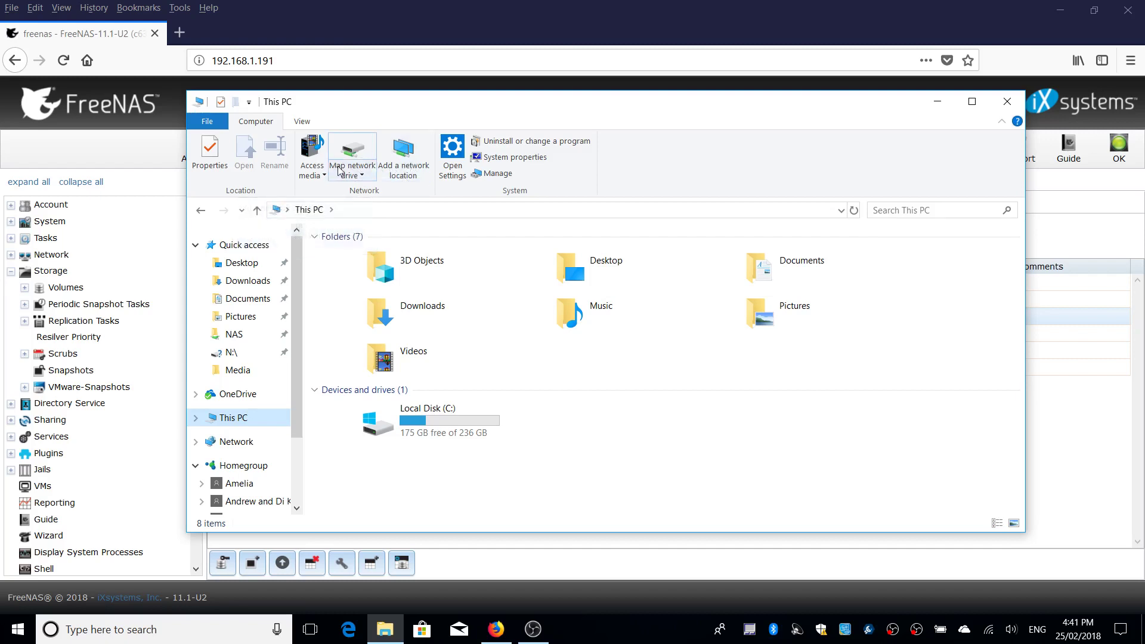
left_click(354, 177)
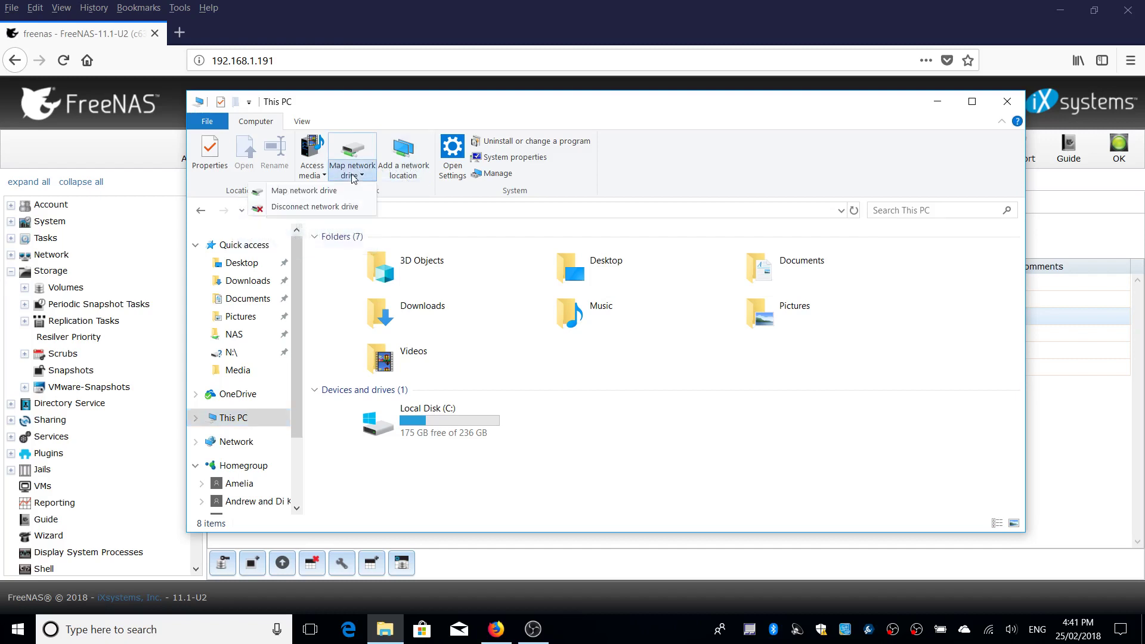
left_click(325, 191)
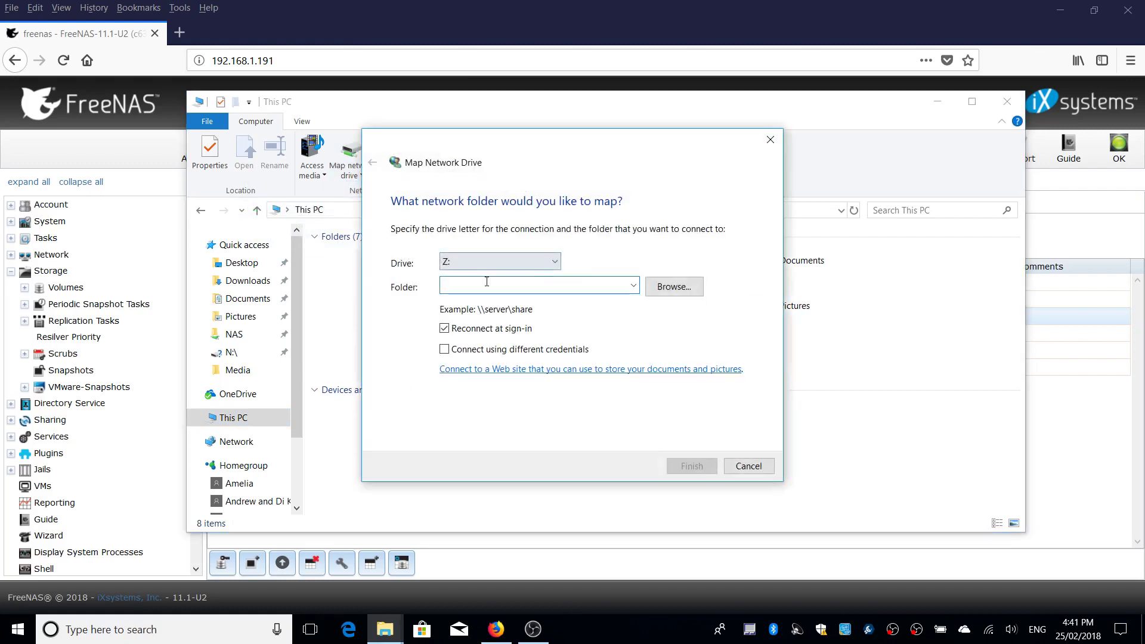
left_click(534, 264)
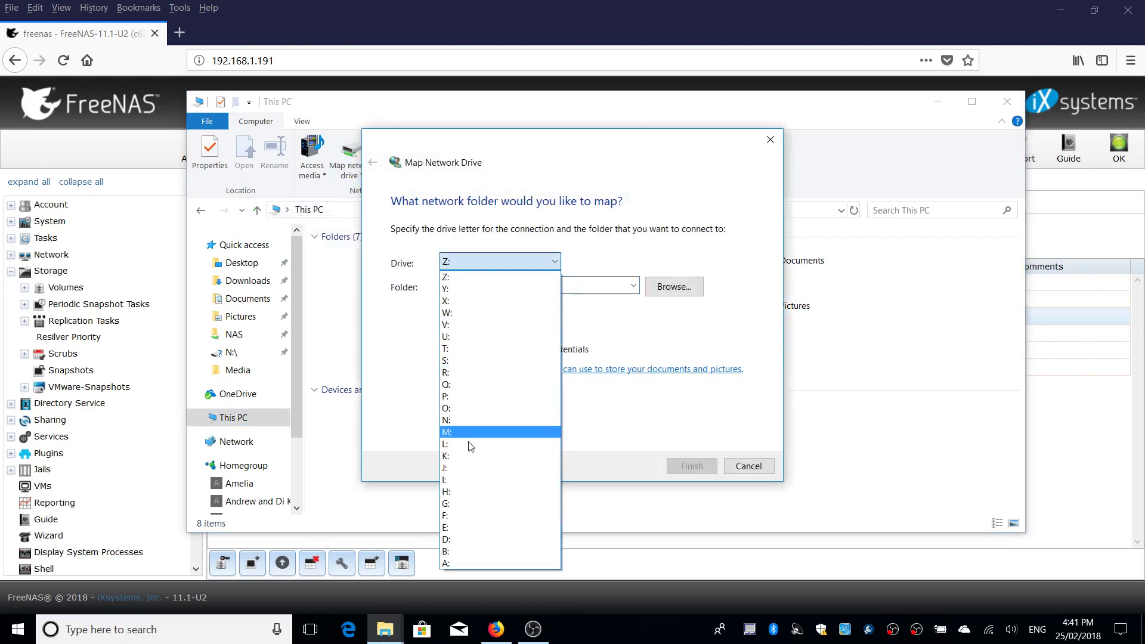
left_click(477, 421)
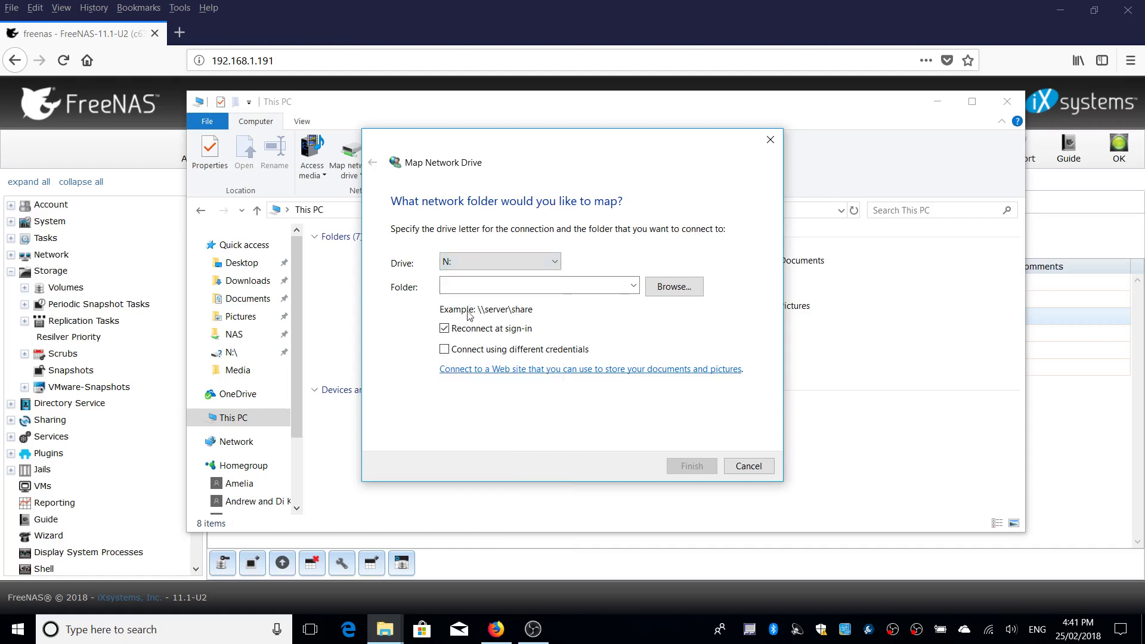
Set the folder to the freenas NAS share, finish the mapping, and return to This PC
left_click(464, 285)
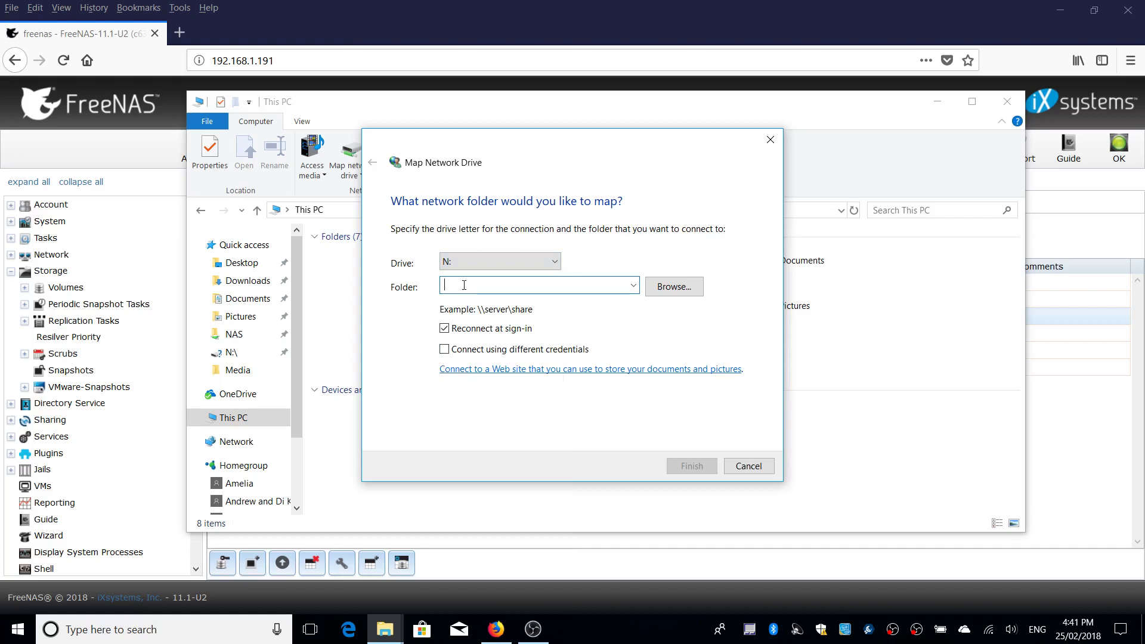
type("\\fre")
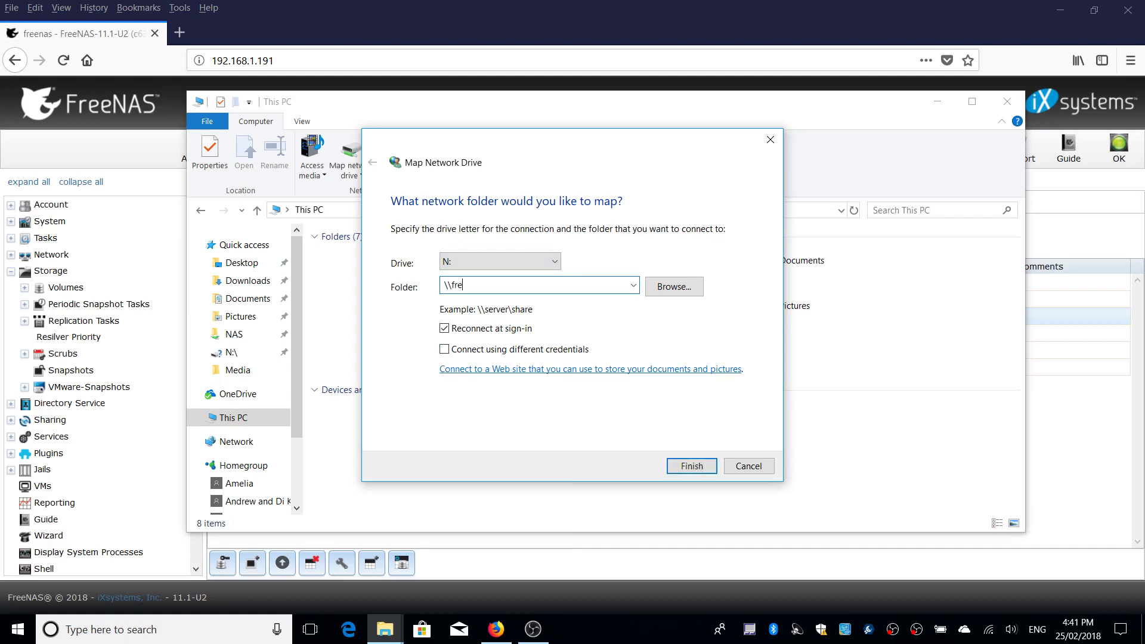
type("enas")
left_click(672, 298)
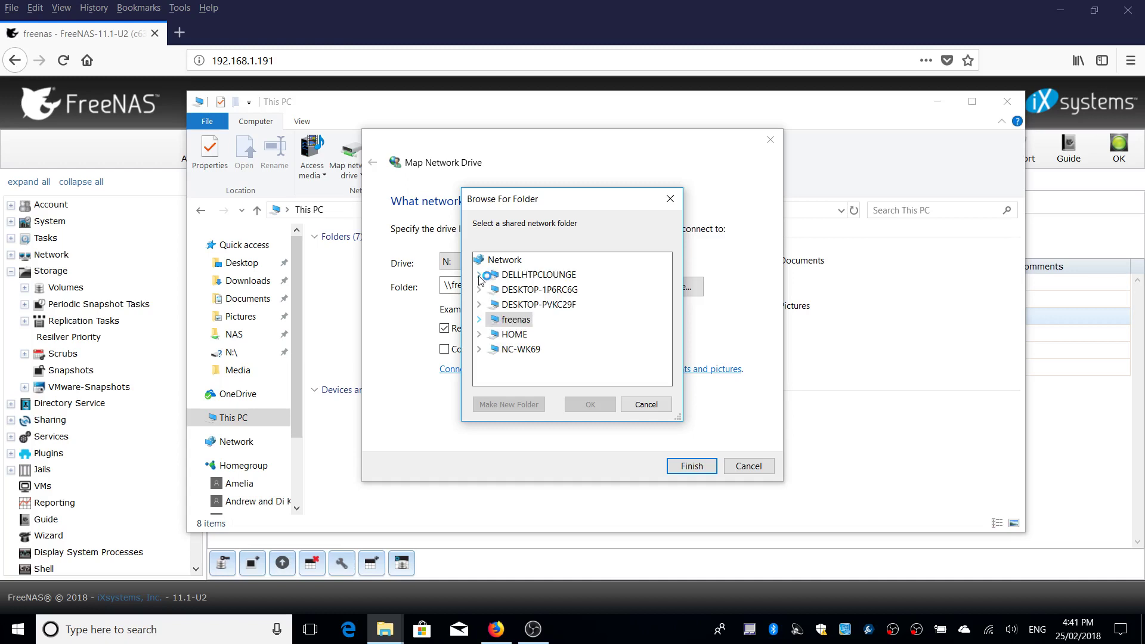
left_click(479, 319)
left_click(507, 339)
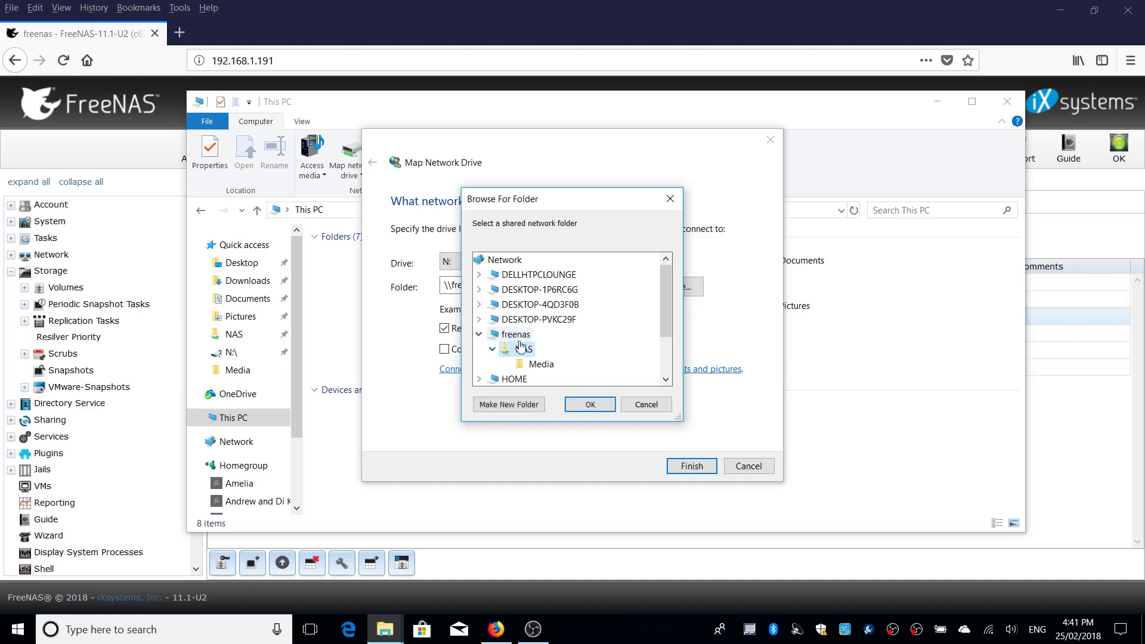
left_click(588, 405)
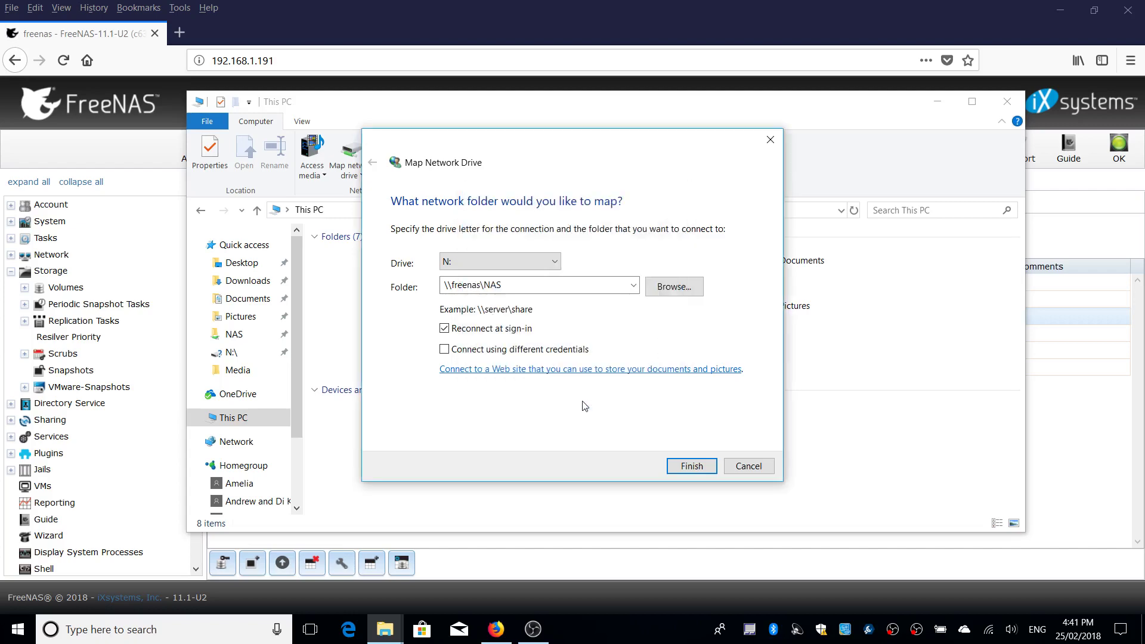
left_click(696, 466)
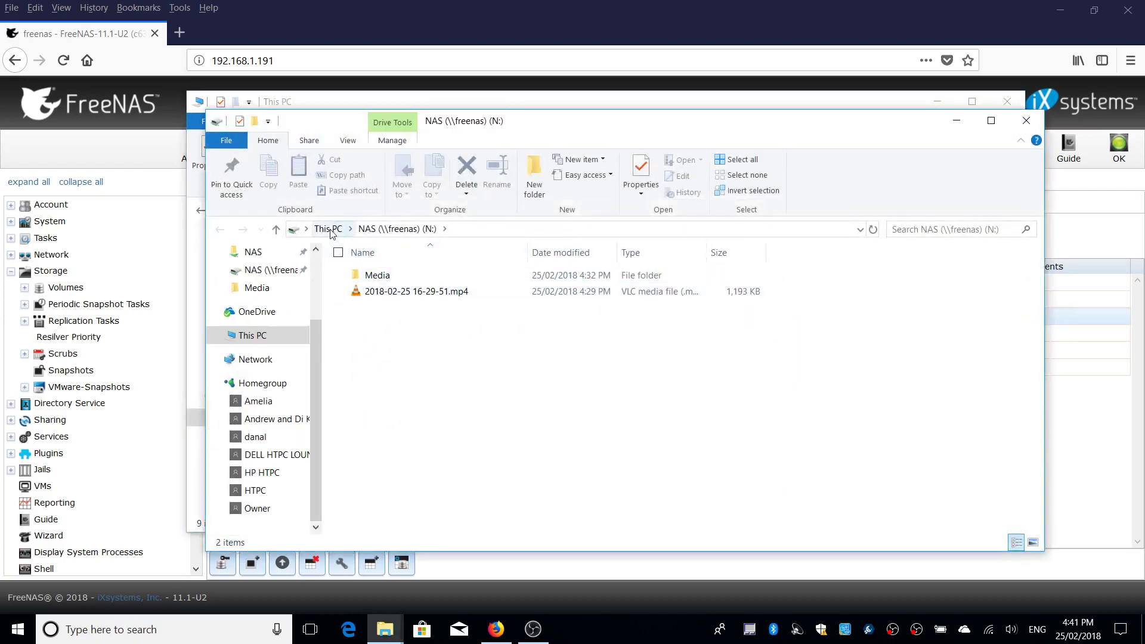
left_click(328, 229)
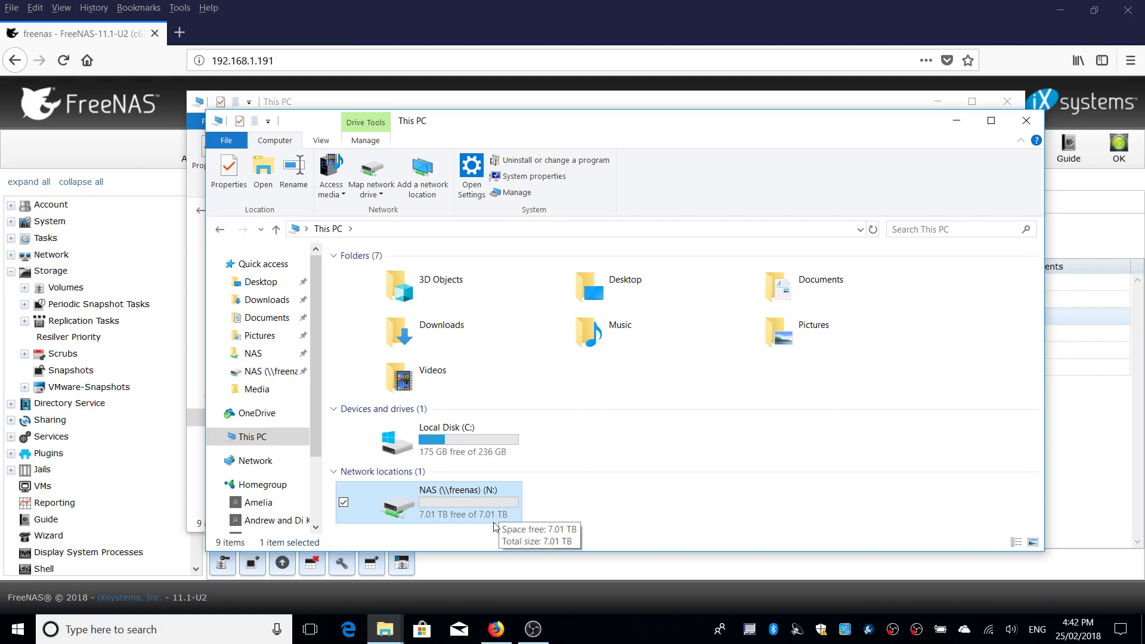
Start a custom network location and set its address to \\freenas\NAS
left_click(430, 182)
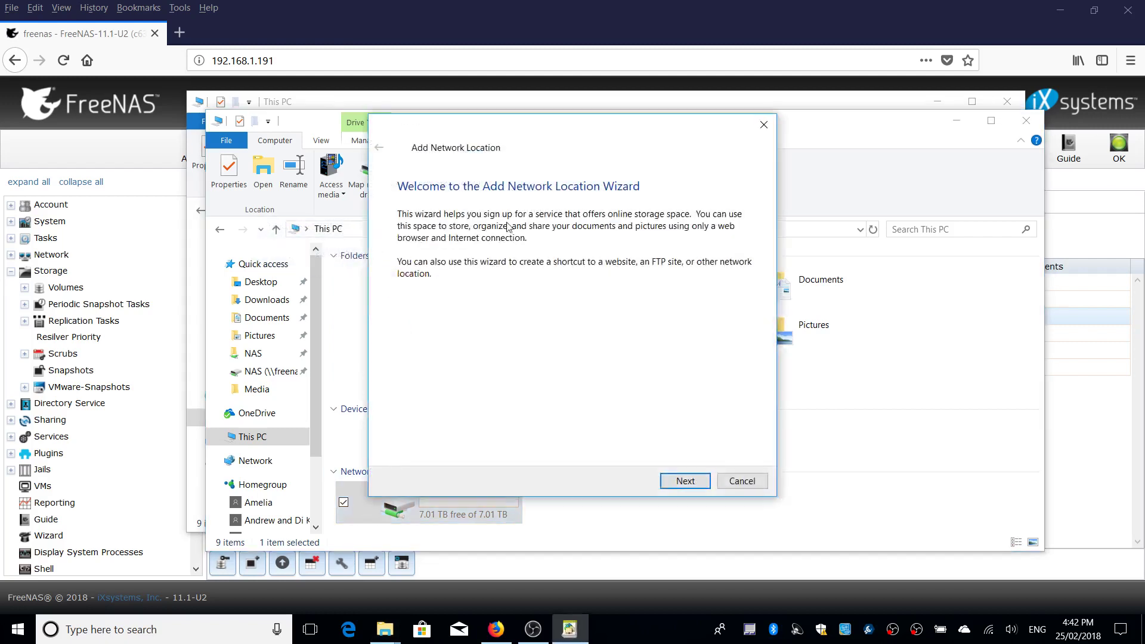
left_click(676, 481)
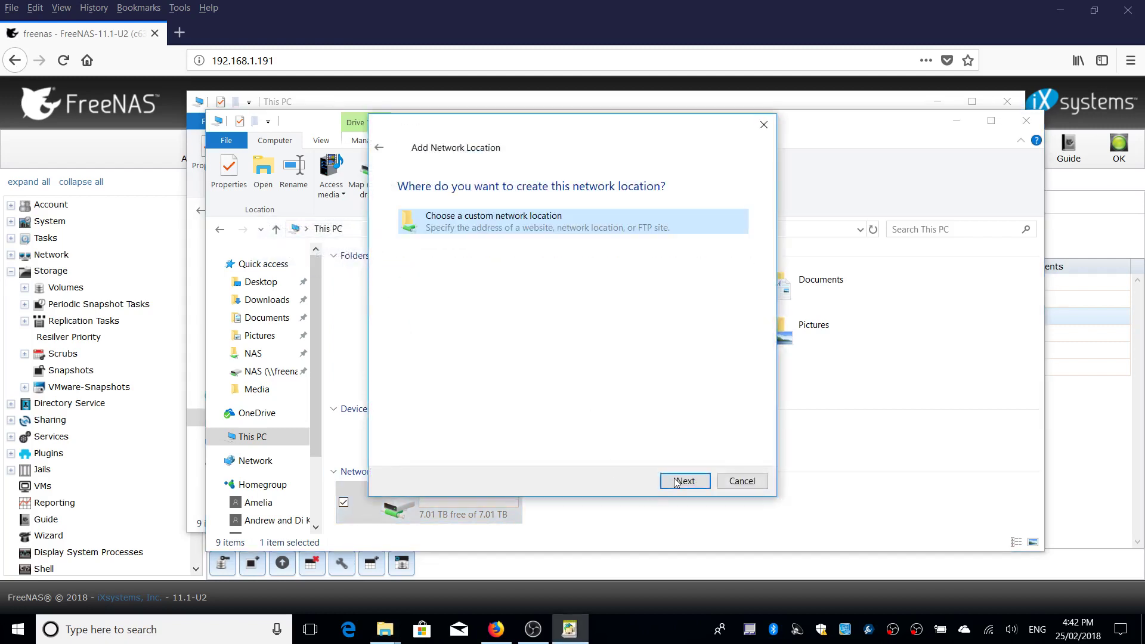
left_click(674, 481)
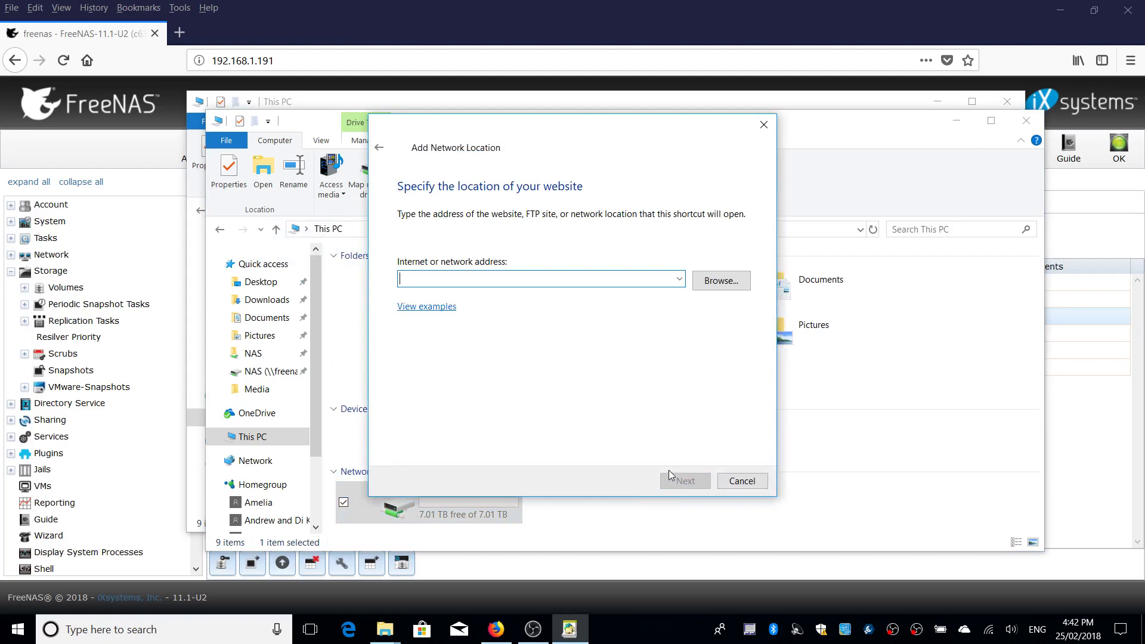
type("\\\\fr")
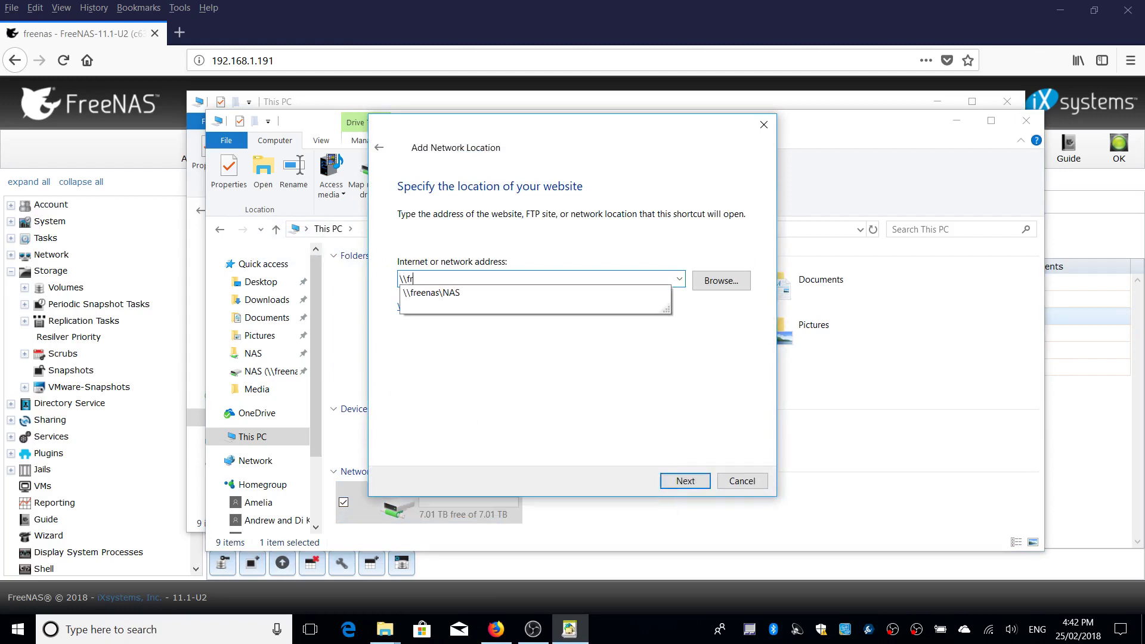
type("eenas")
left_click(722, 281)
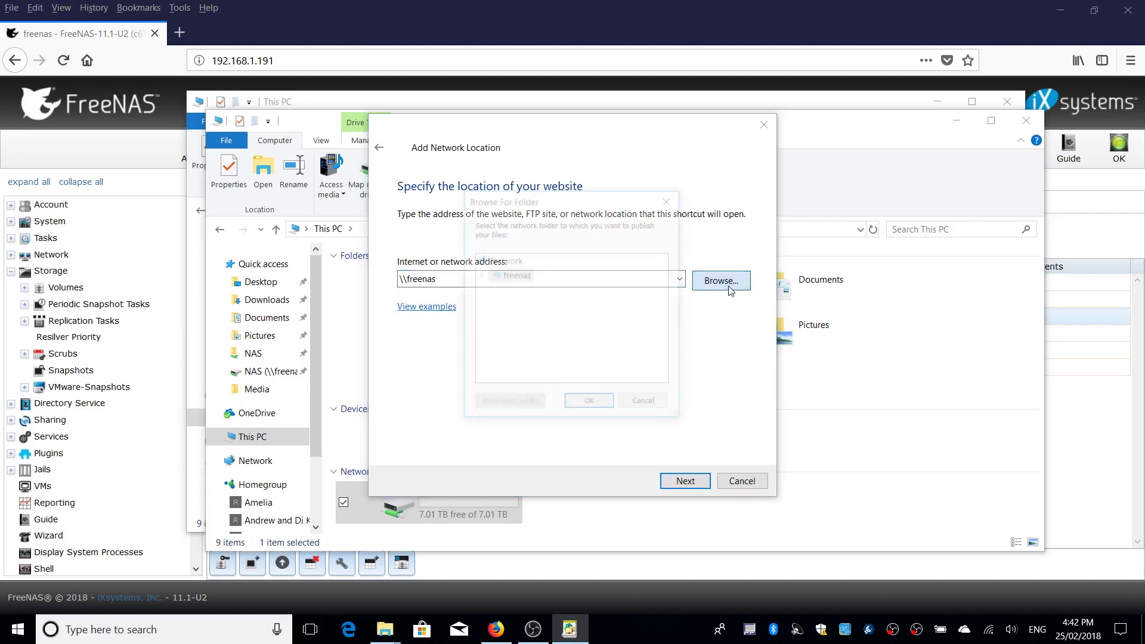
left_click(516, 334)
left_click(479, 334)
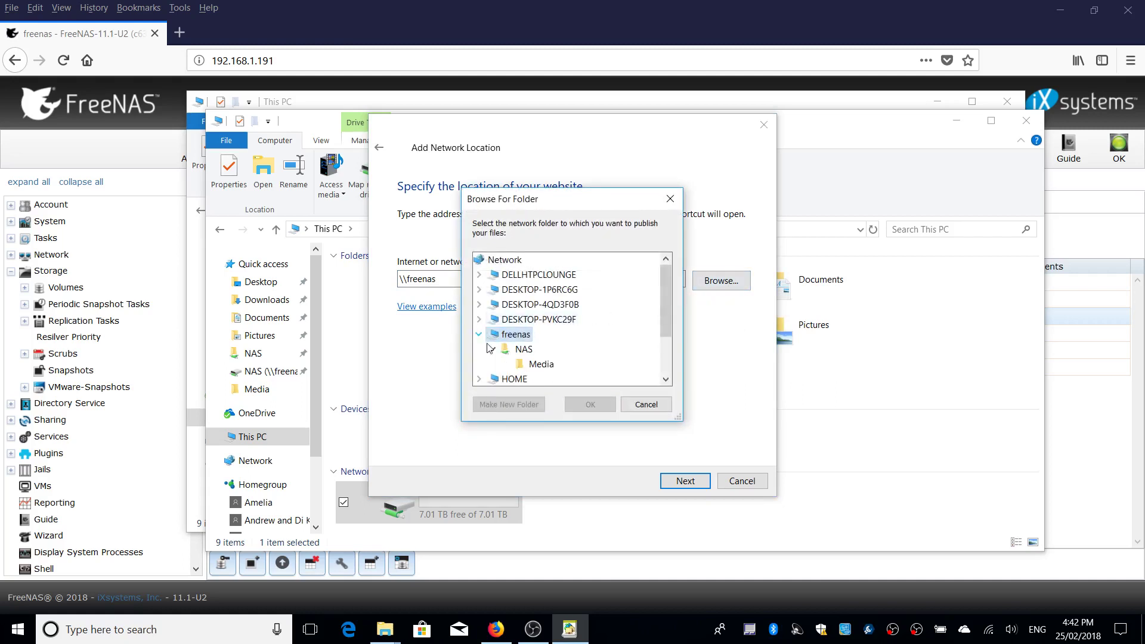
left_click(524, 349)
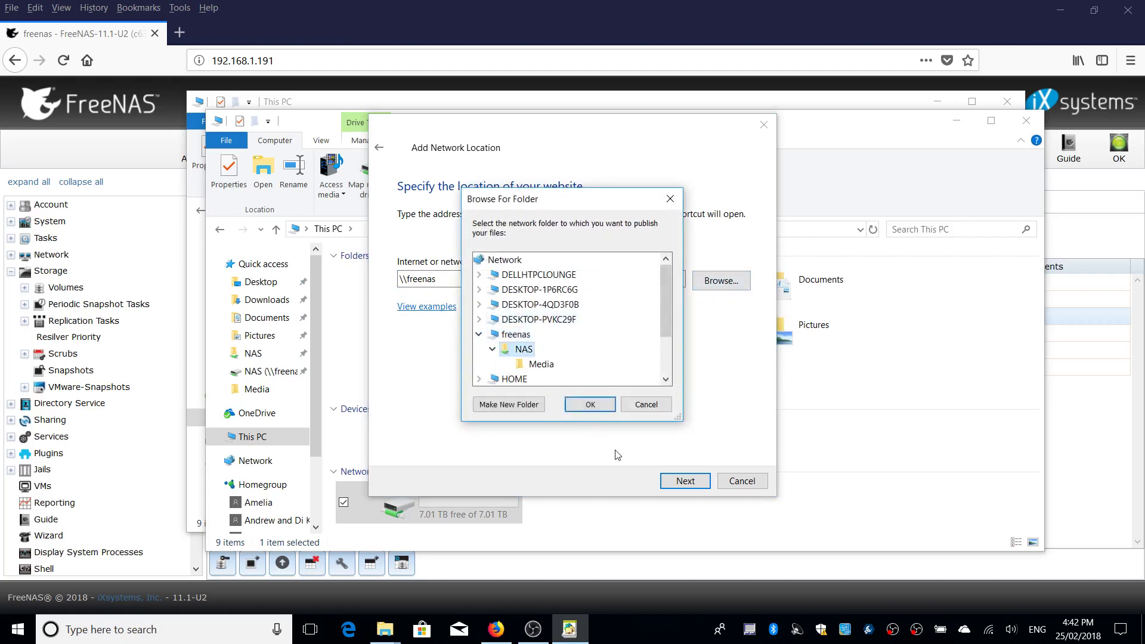
left_click(603, 405)
Name the network location NAS and finish the wizard
left_click(685, 482)
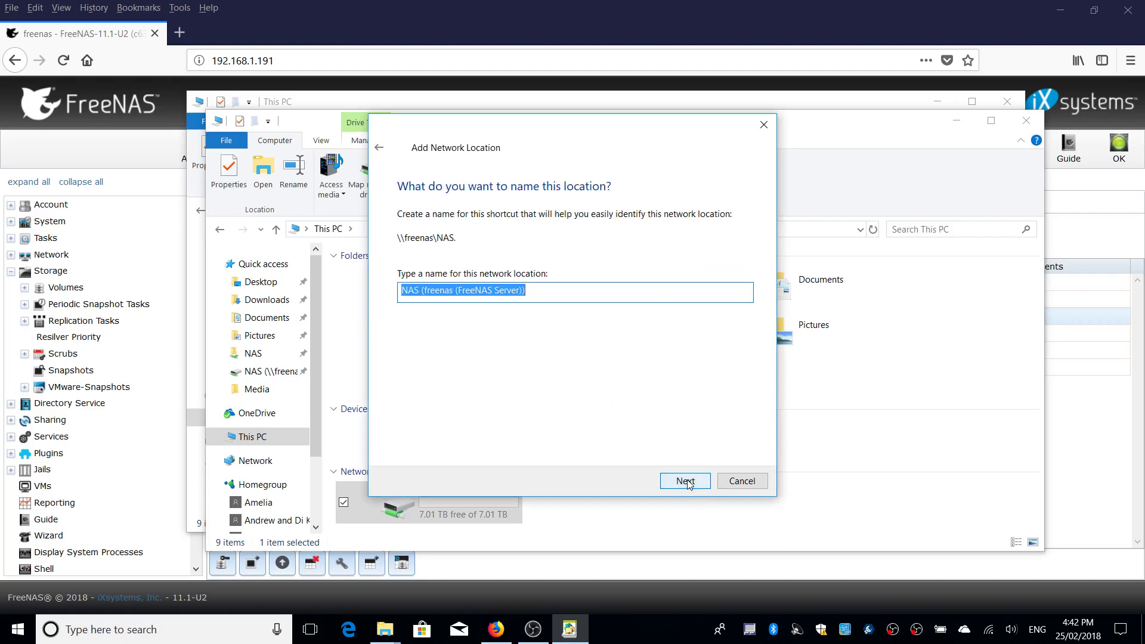
left_click(545, 288)
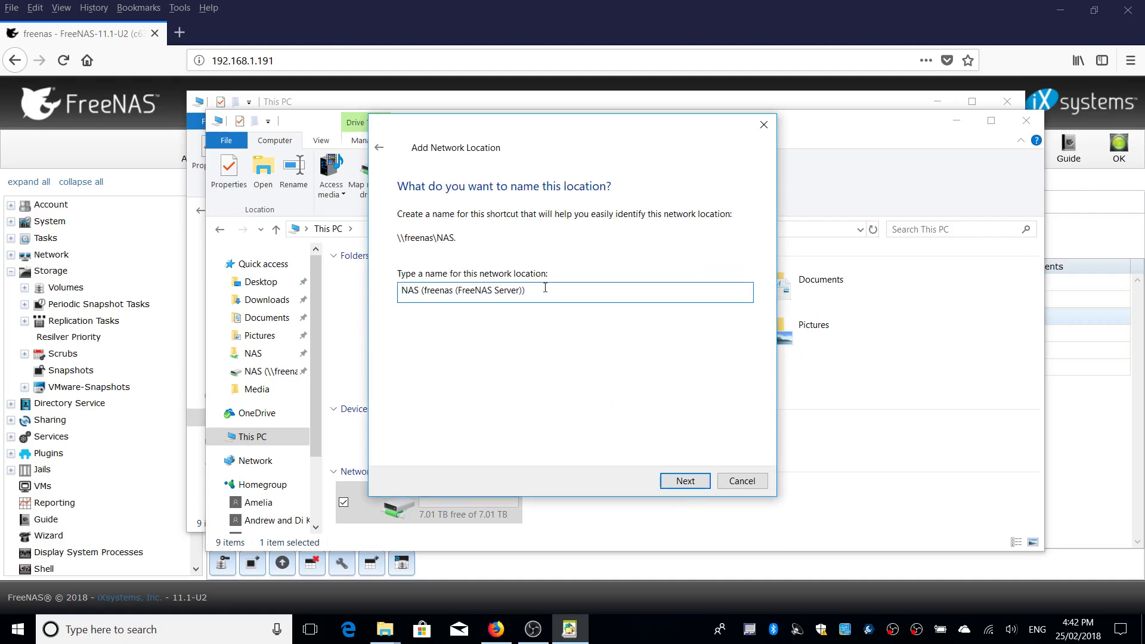
key("BackSpace")
key("BackSpace")
key("BackSpace")
key("BackSpace")
key("BackSpace")
key("BackSpace")
key("BackSpace")
key("BackSpace")
key("BackSpace")
key("BackSpace")
key("BackSpace")
key("BackSpace")
key("BackSpace")
key("BackSpace")
key("BackSpace")
key("BackSpace")
key("BackSpace")
key("BackSpace")
key("BackSpace")
key("BackSpace")
key("Return")
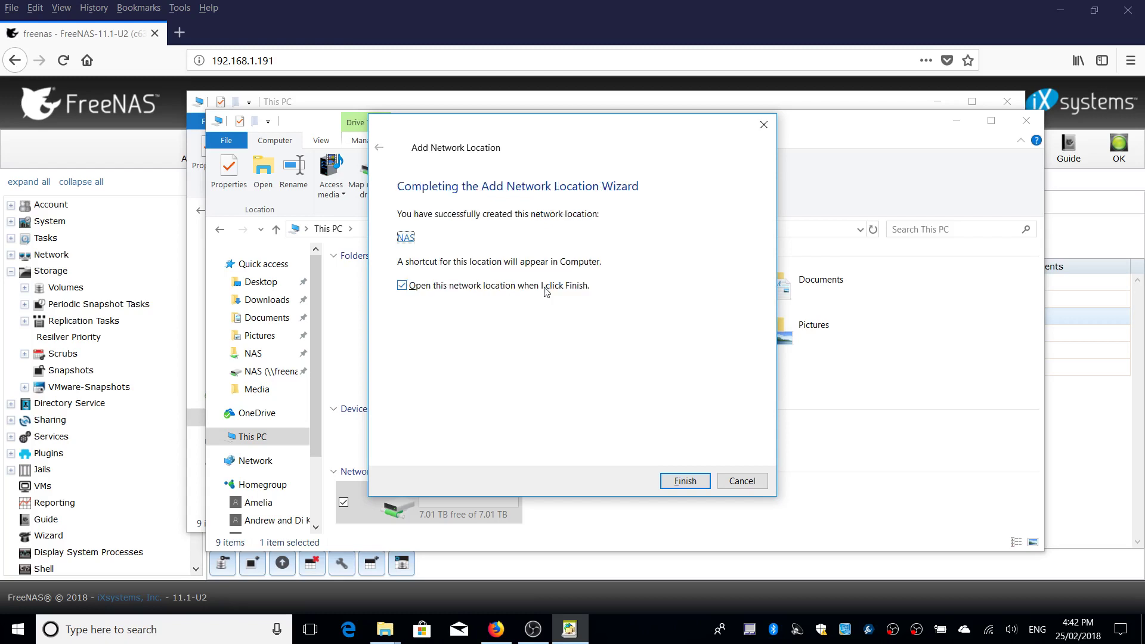
left_click(678, 480)
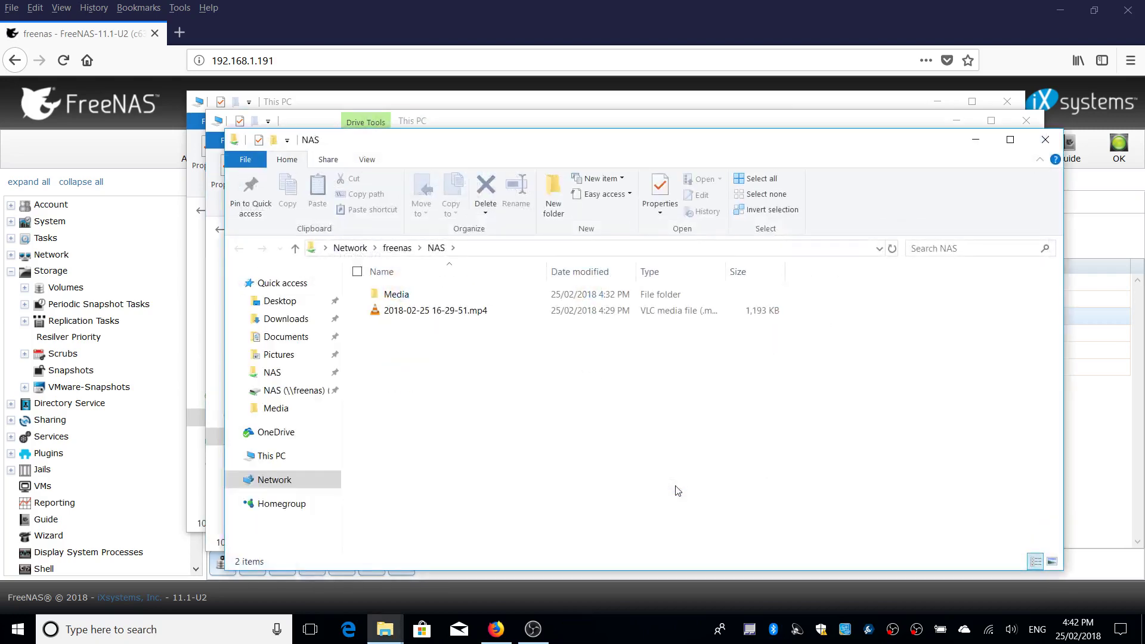
Pin both the NAS network location and the NAS (N:) drive to Quick access
left_click(1045, 140)
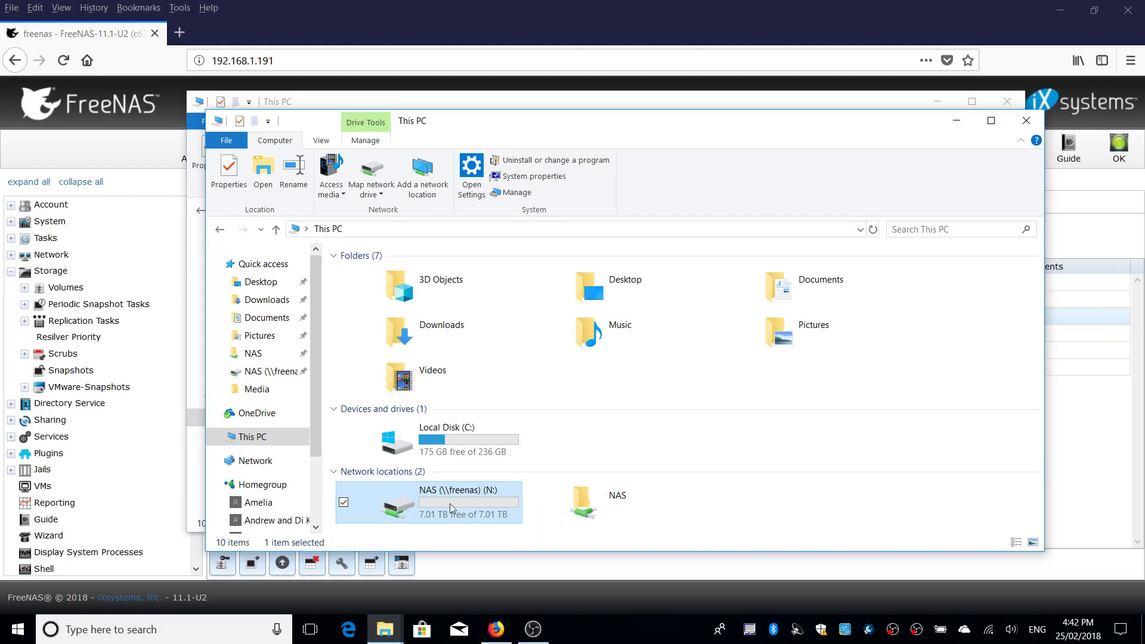
mouse_move(439, 508)
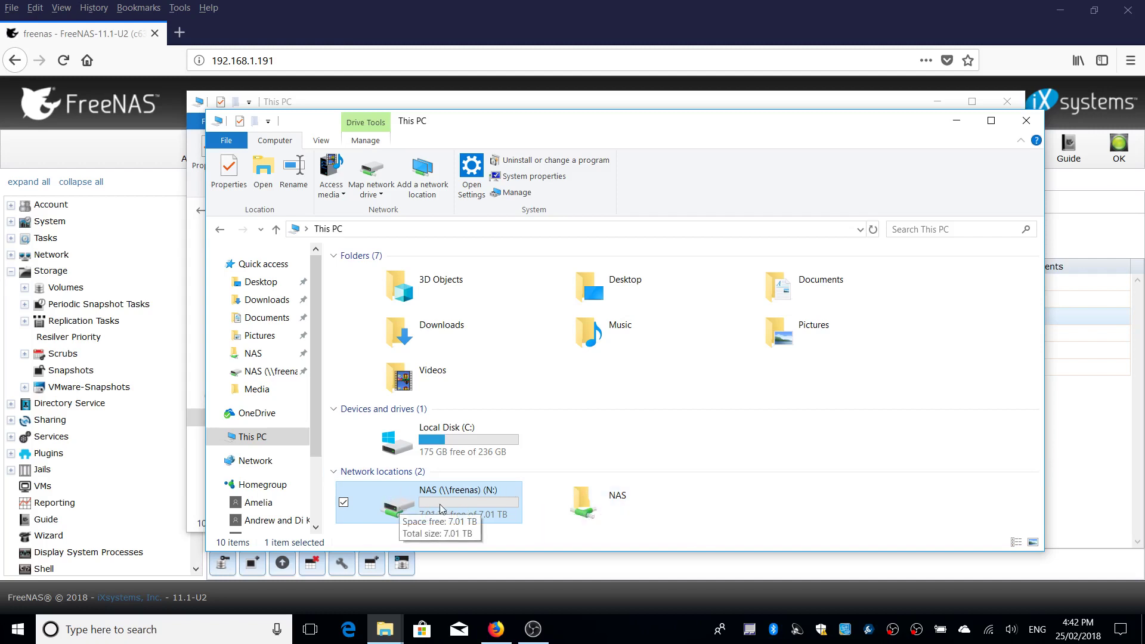
double_click(454, 504)
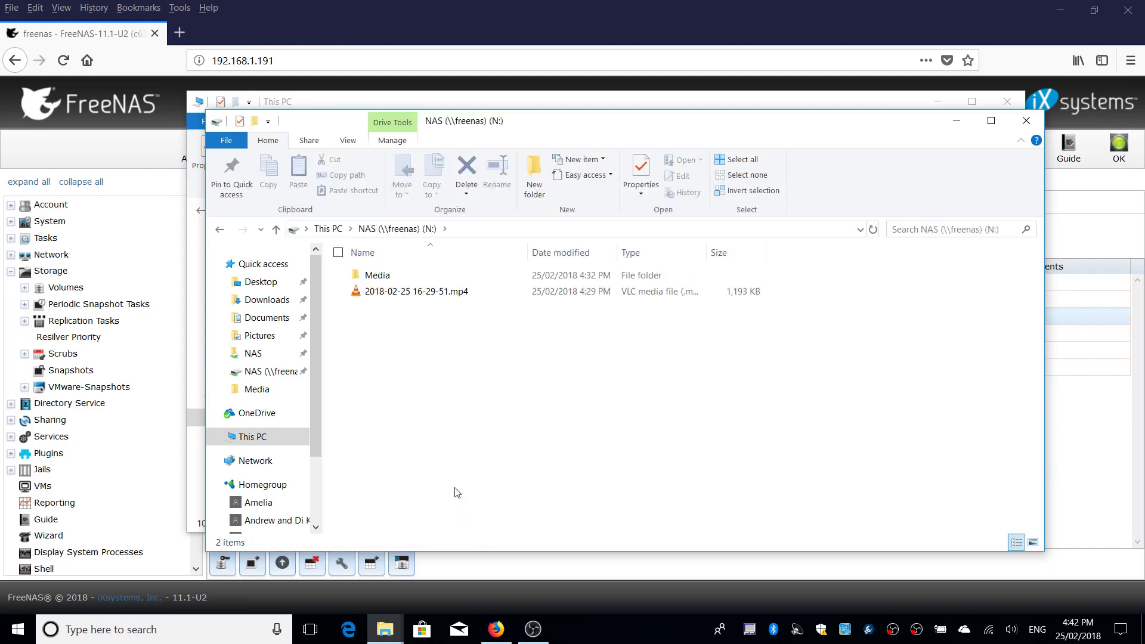
left_click(275, 229)
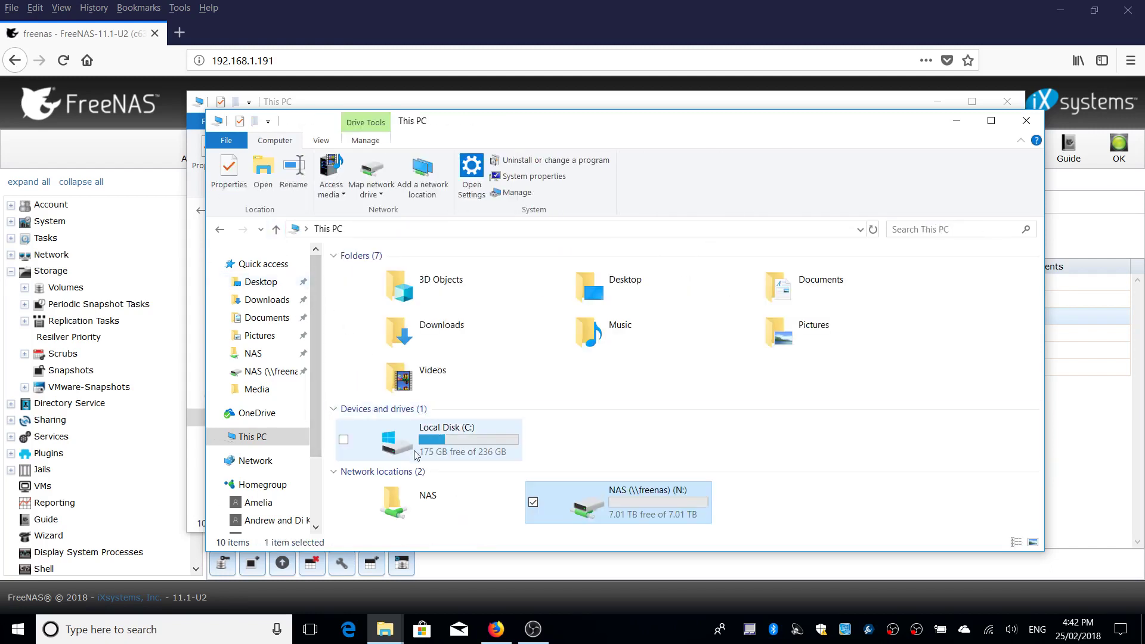
right_click(420, 506)
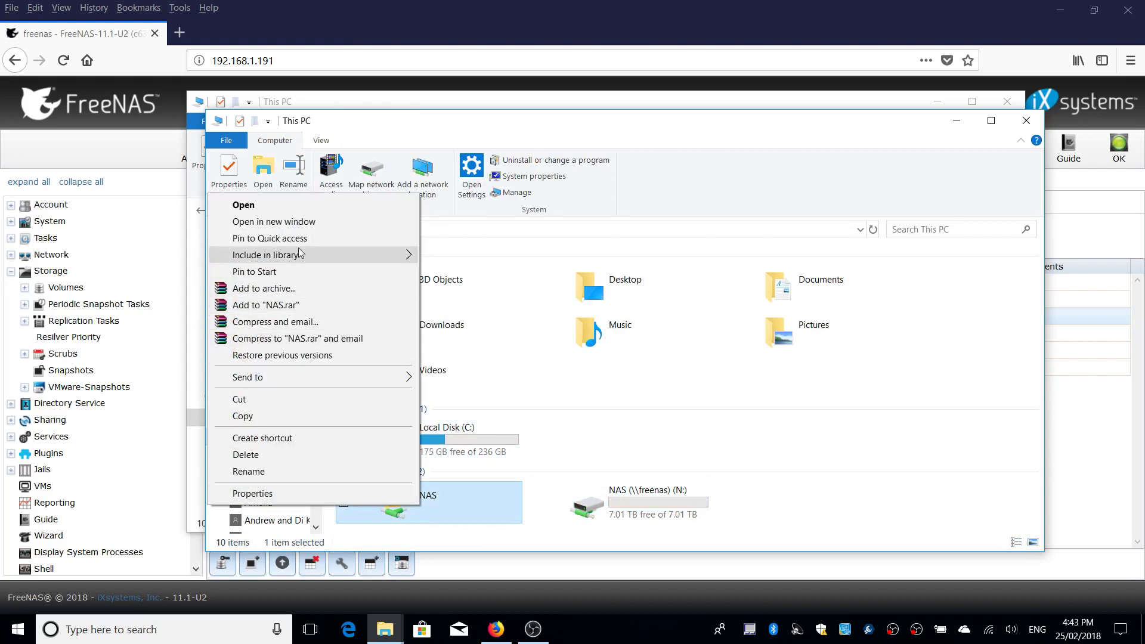
left_click(303, 239)
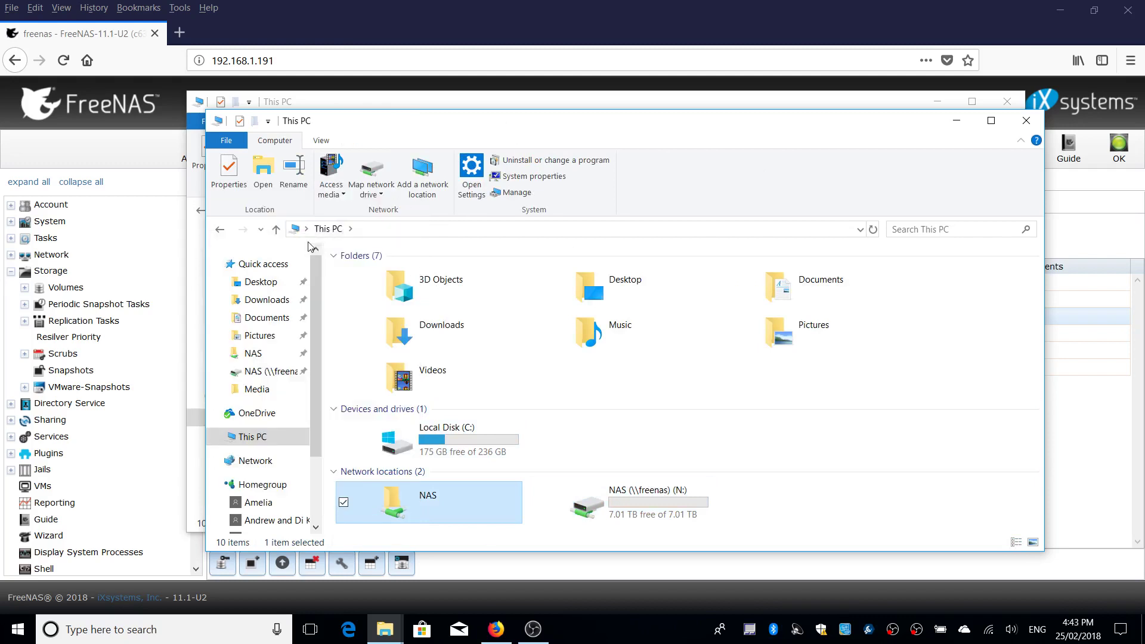
right_click(603, 502)
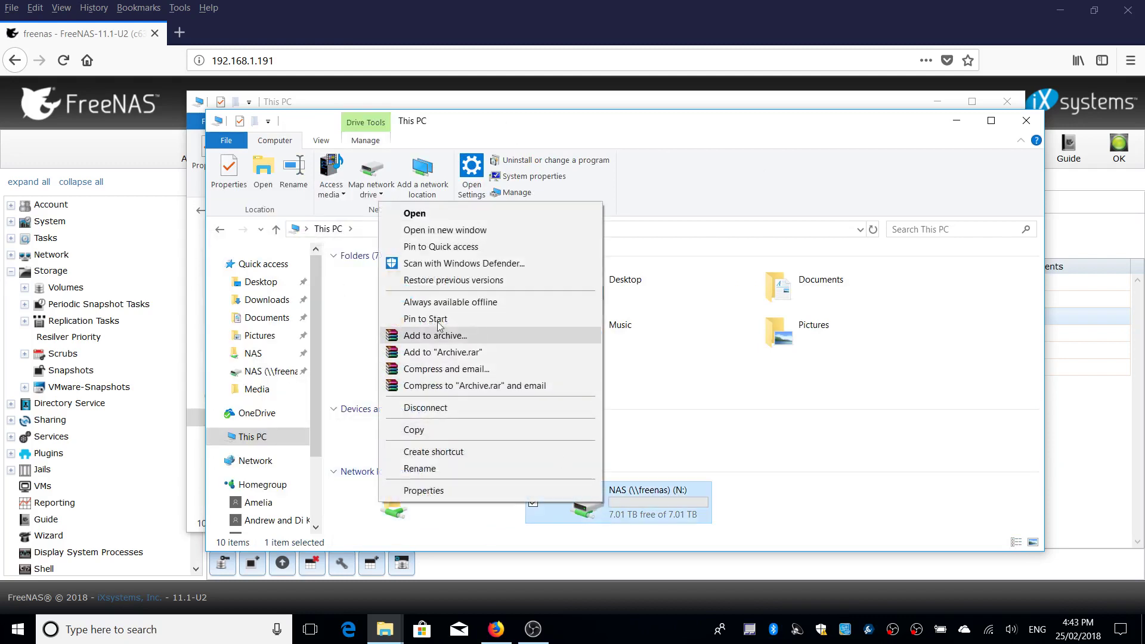
left_click(444, 247)
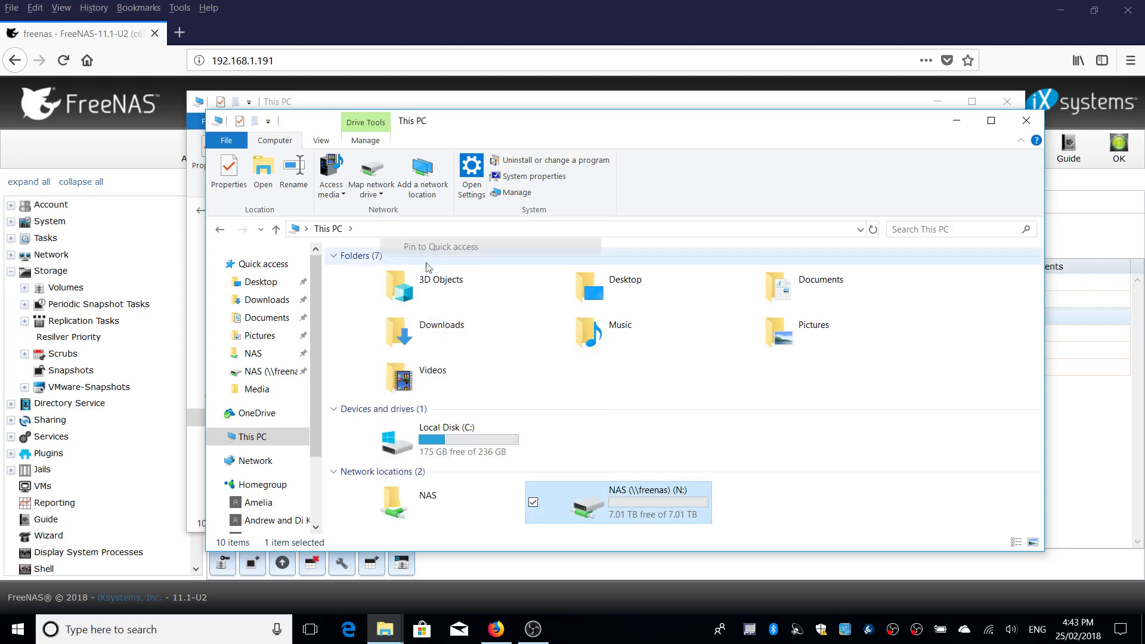
Play the mp4 recording from the pinned NAS folder in VLC, then close VLC and the folder
left_click(275, 372)
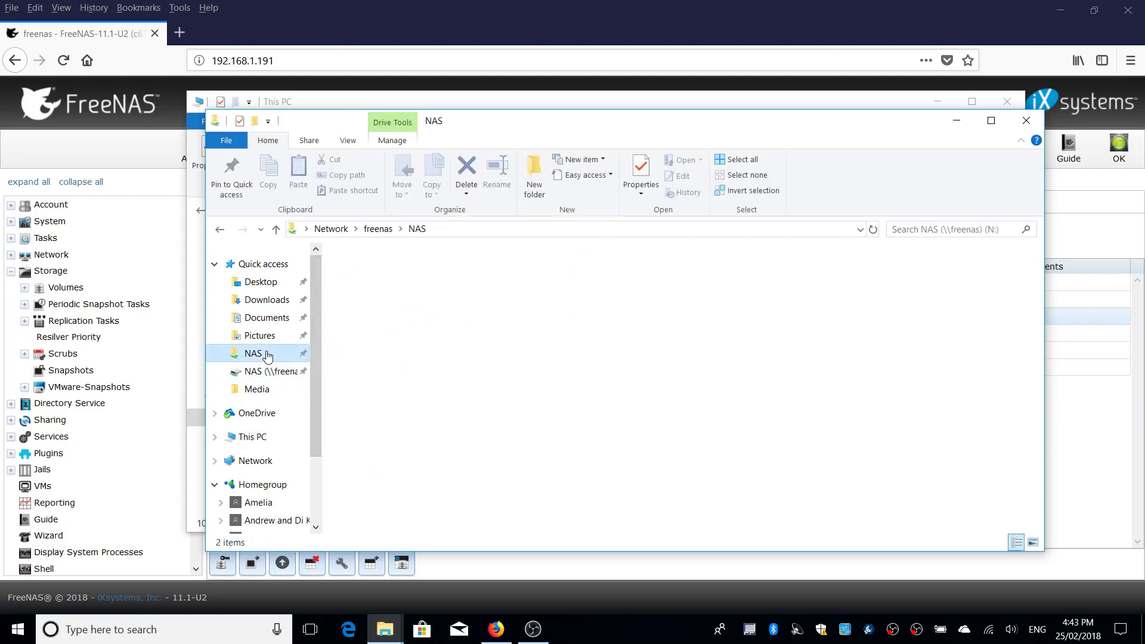
left_click(267, 372)
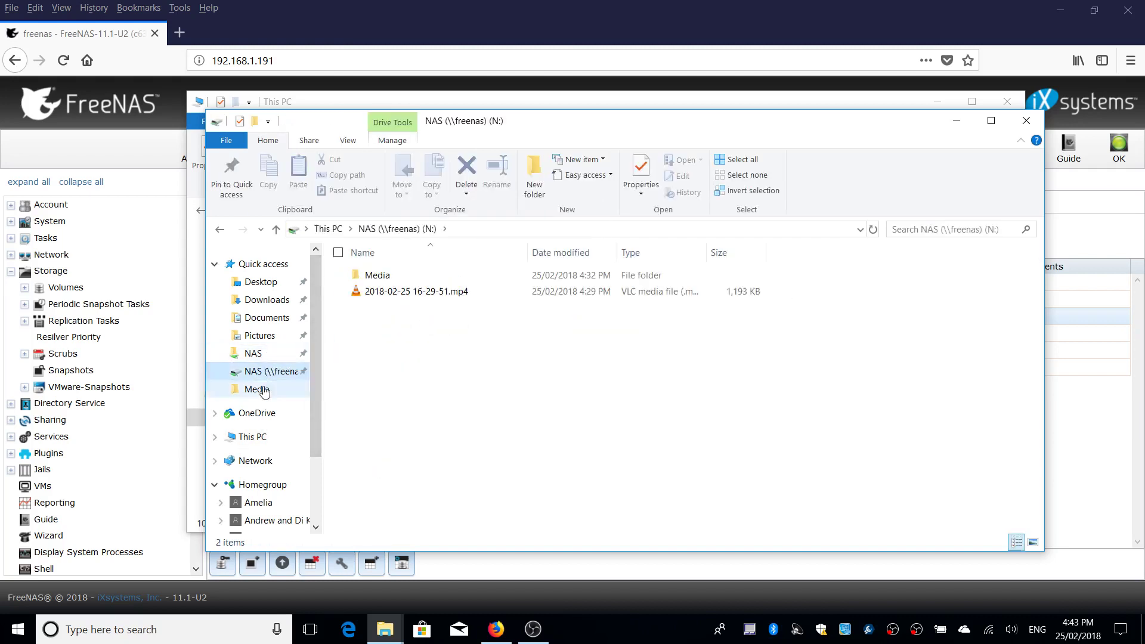
left_click(257, 389)
left_click(268, 370)
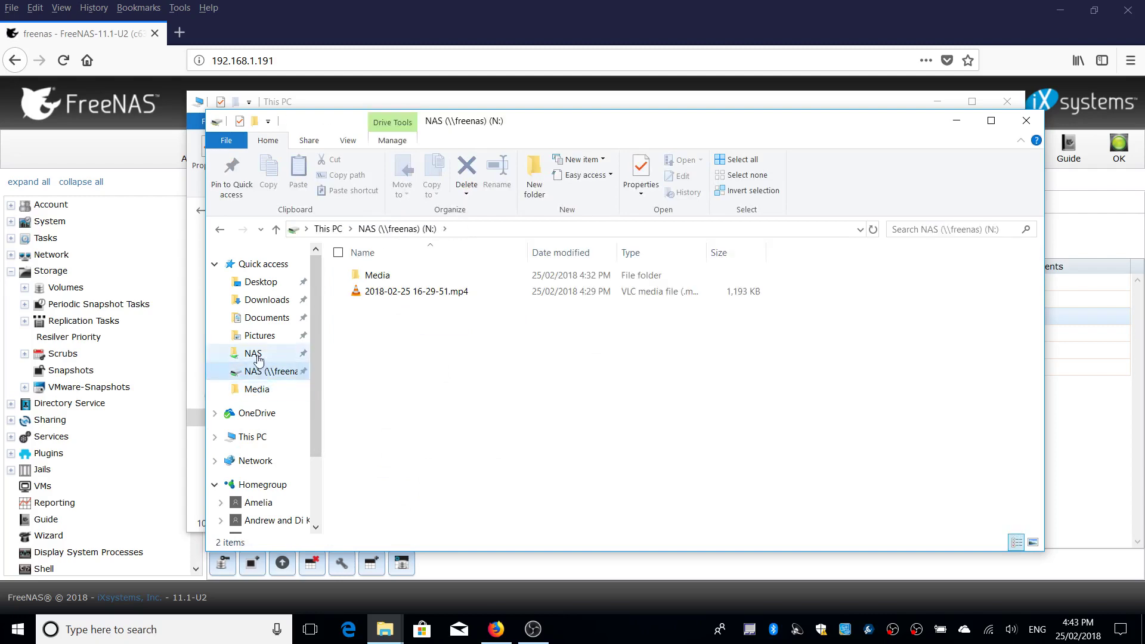
left_click(253, 353)
left_click(404, 295)
double_click(404, 292)
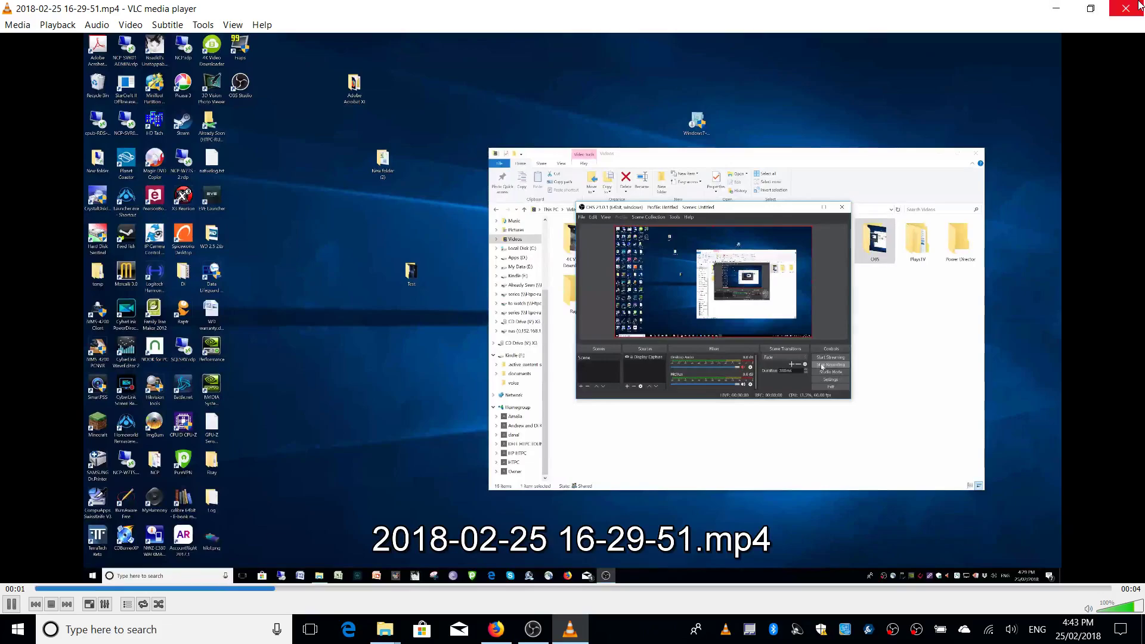
left_click(1126, 9)
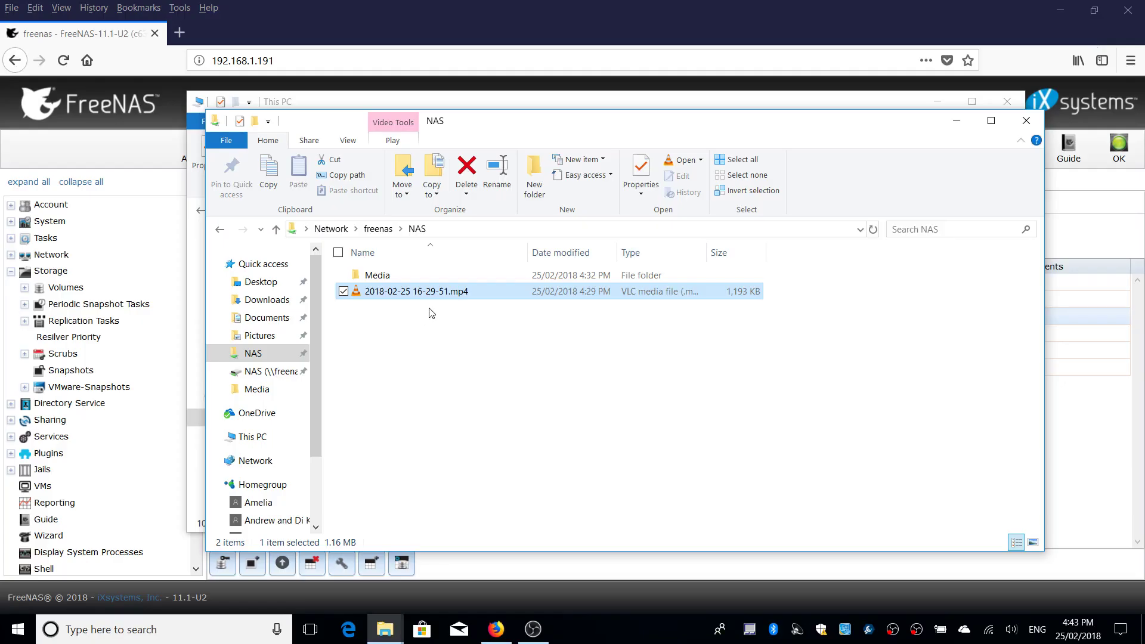
left_click(1026, 122)
Close the last Explorer window and collapse the Storage branch in the FreeNAS tree
left_click(1006, 101)
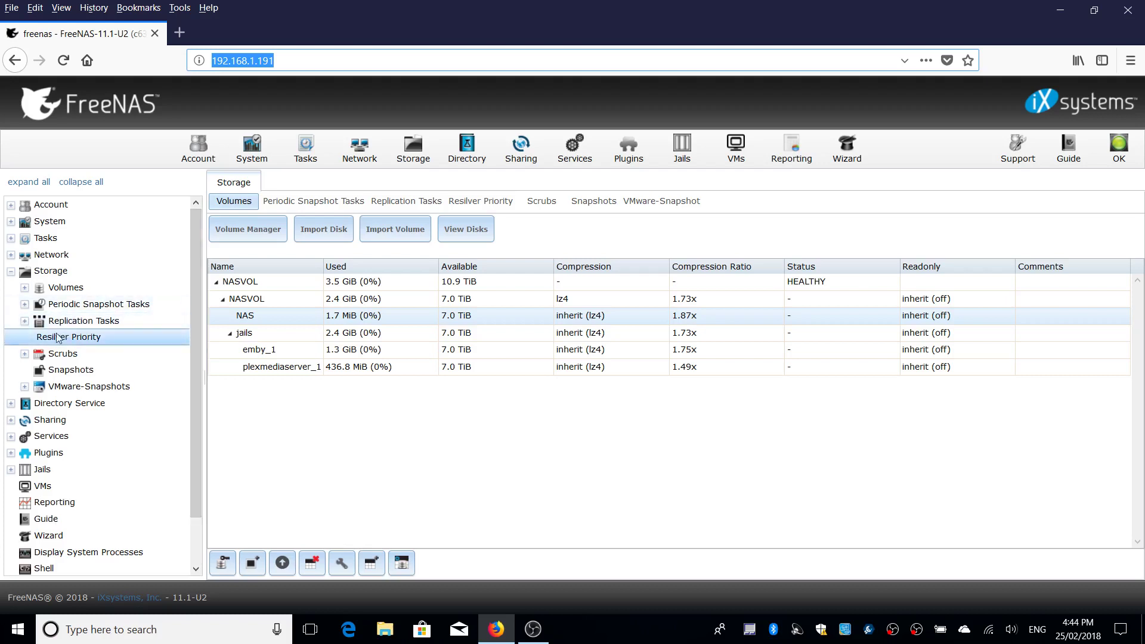
left_click(10, 272)
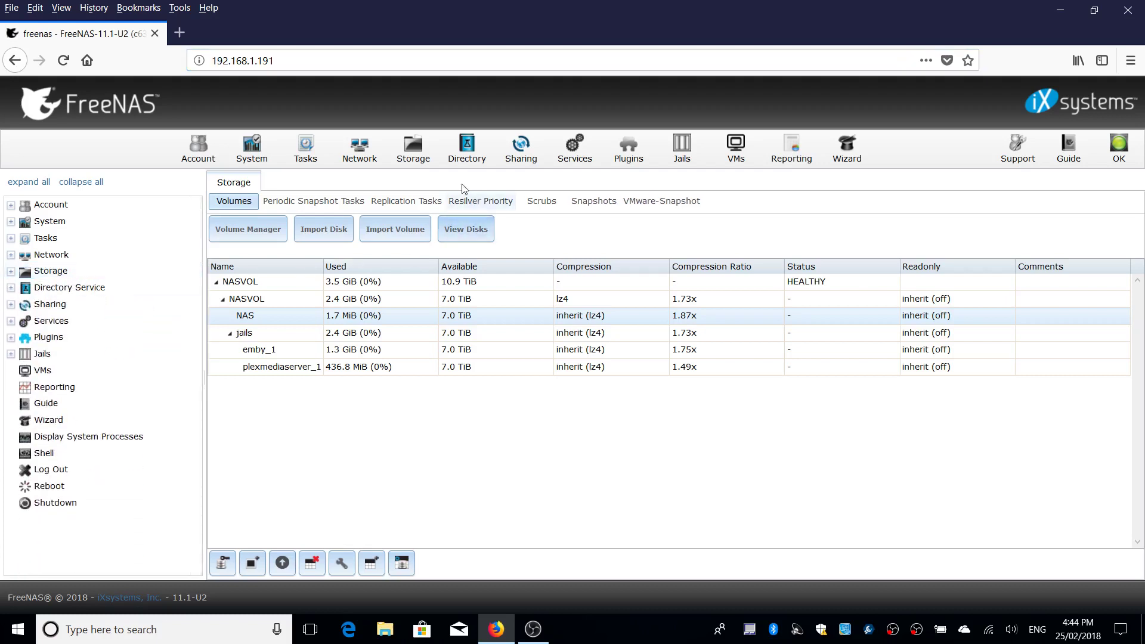
Open the Plugins page, scroll the Available list, and select MineOS
left_click(628, 151)
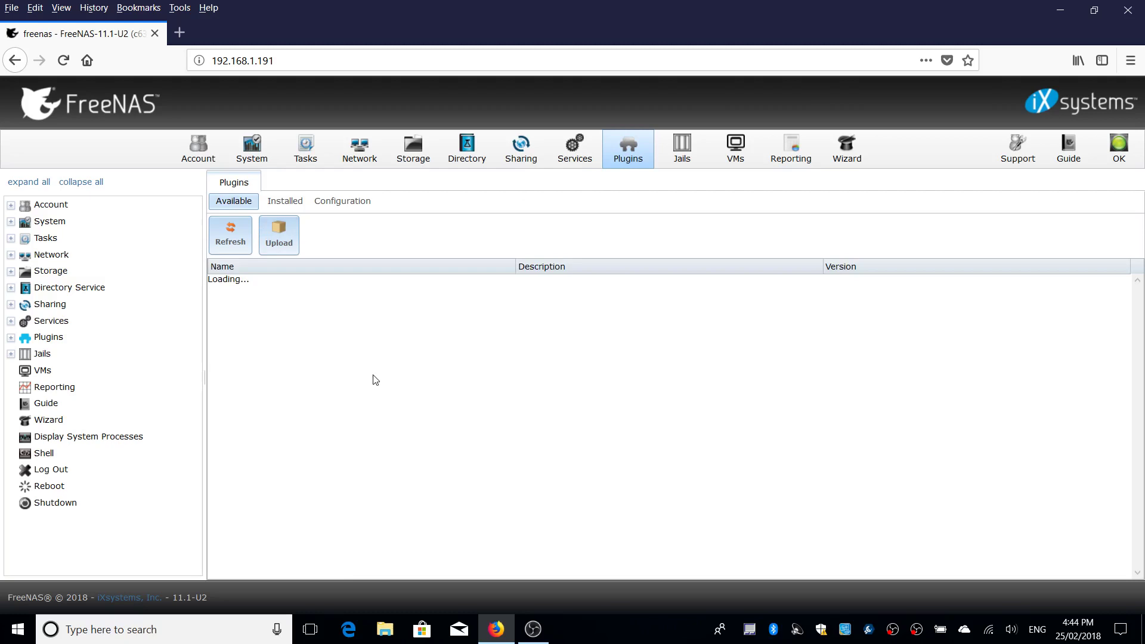
scroll(376, 380, "down", 2)
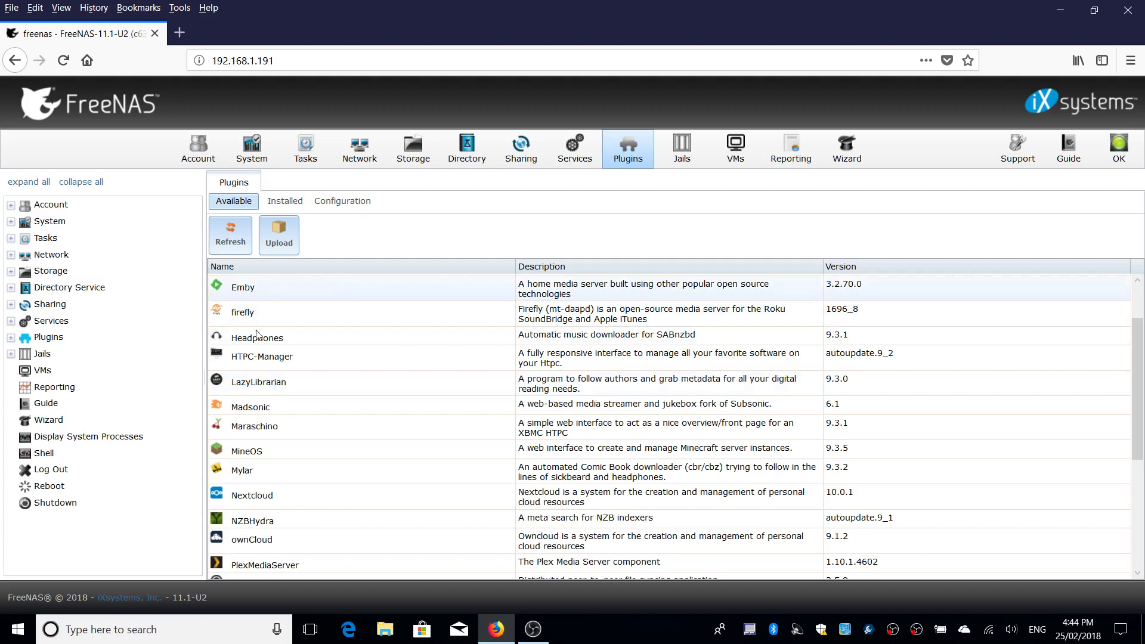
scroll(301, 489, "down", 2)
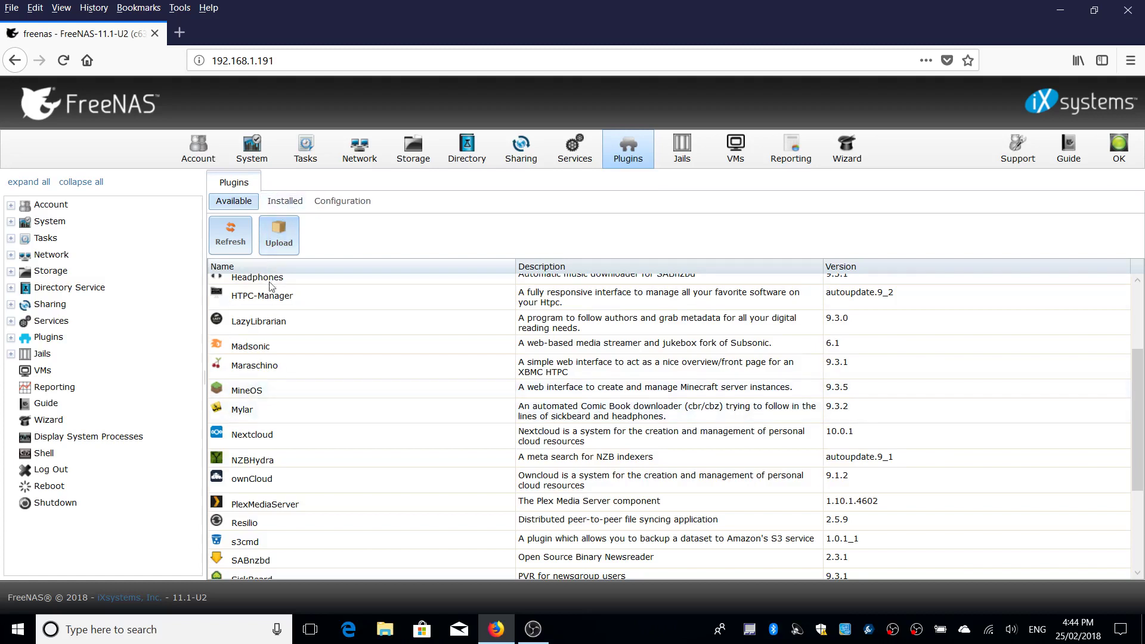
left_click(265, 389)
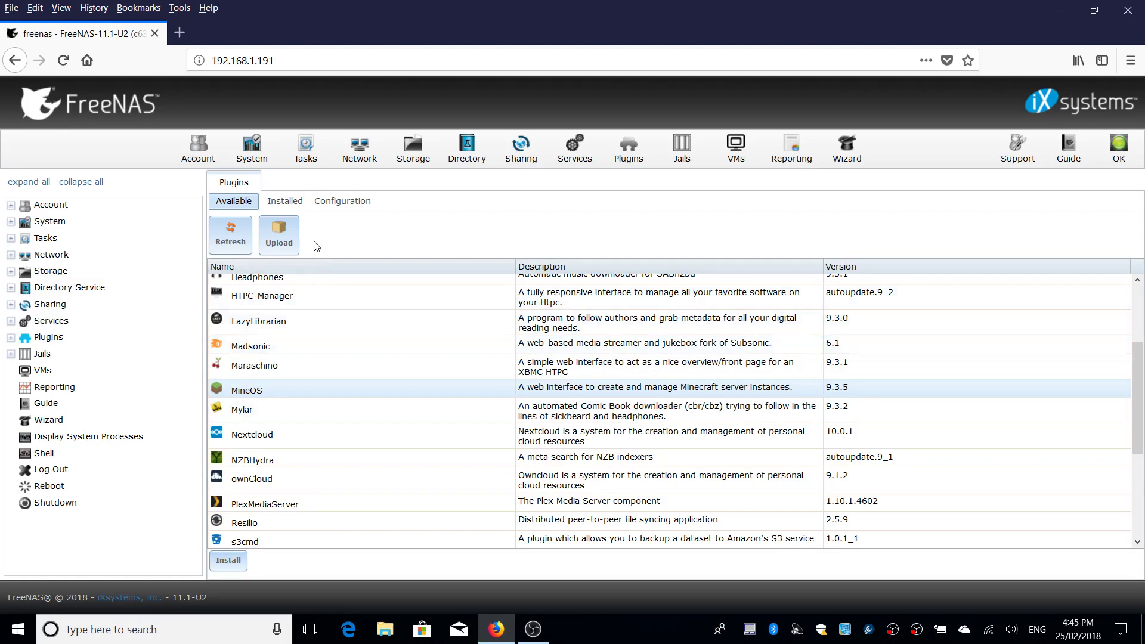
Show the Installed plugins list with Emby 3.2.70.0 and Plexmediaserver 1.10.1.4602
left_click(298, 207)
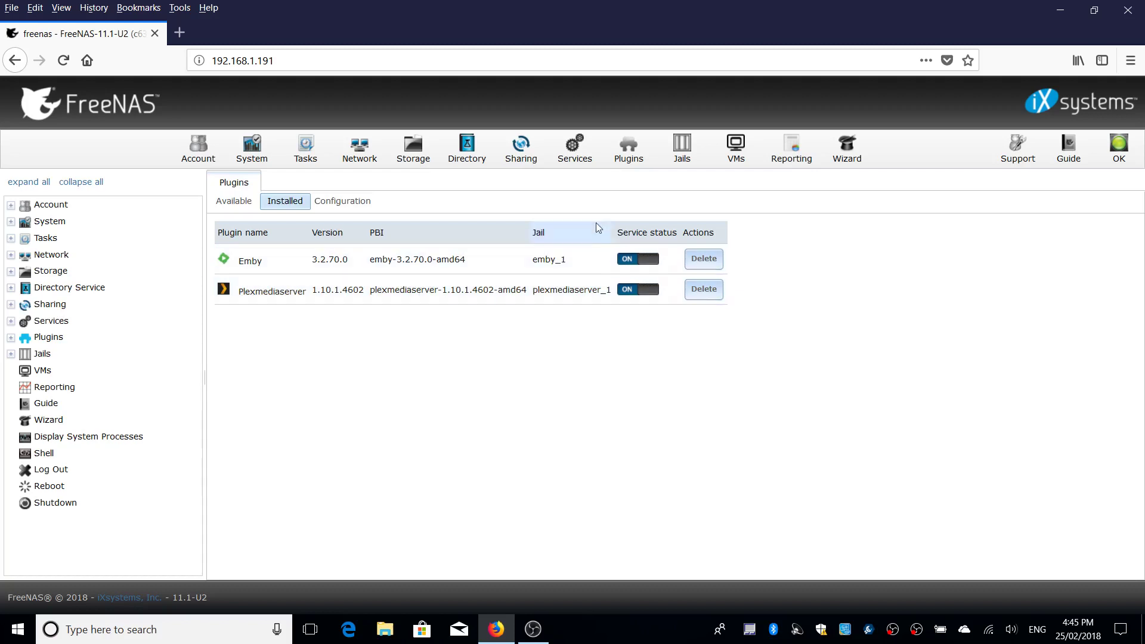
Open the Jails list and select the plexmediaserver_1 jail
left_click(677, 161)
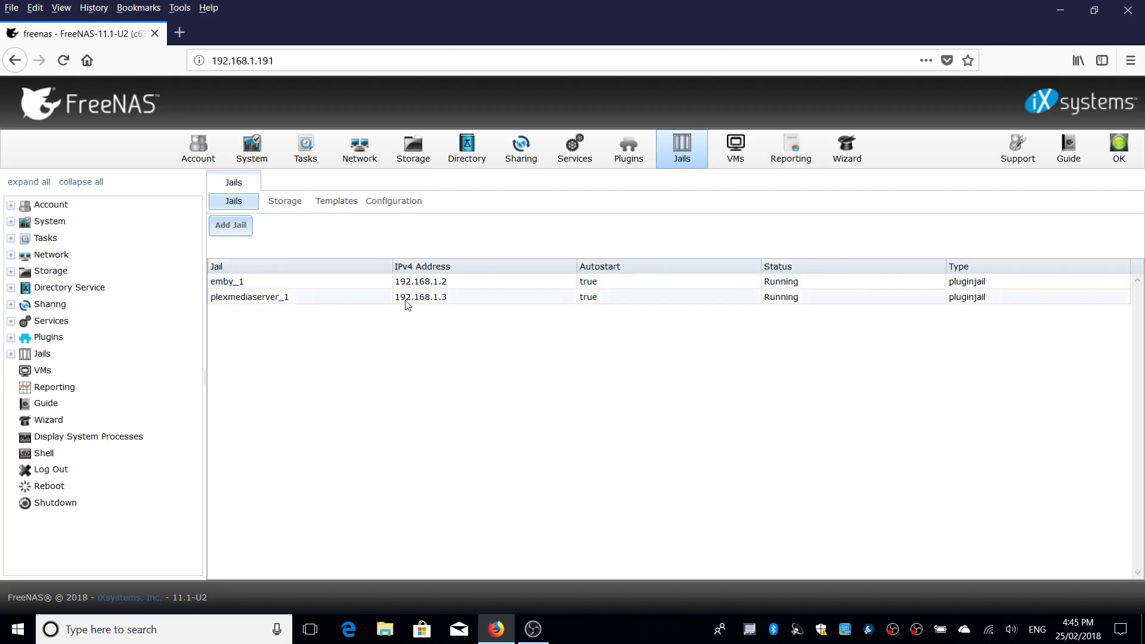
left_click(277, 287)
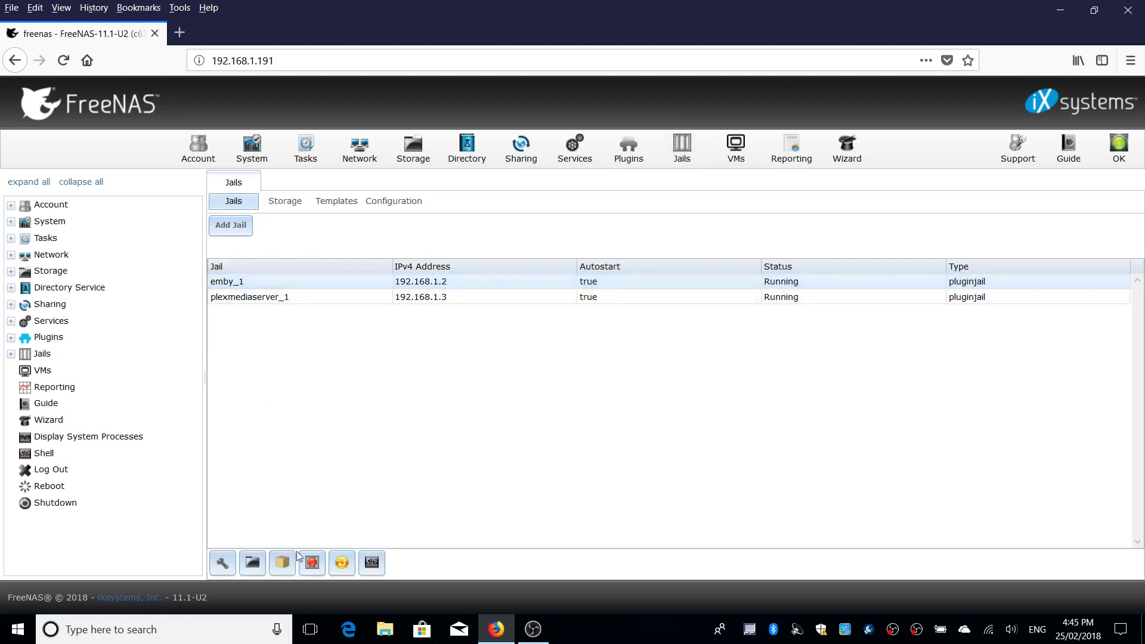
left_click(275, 295)
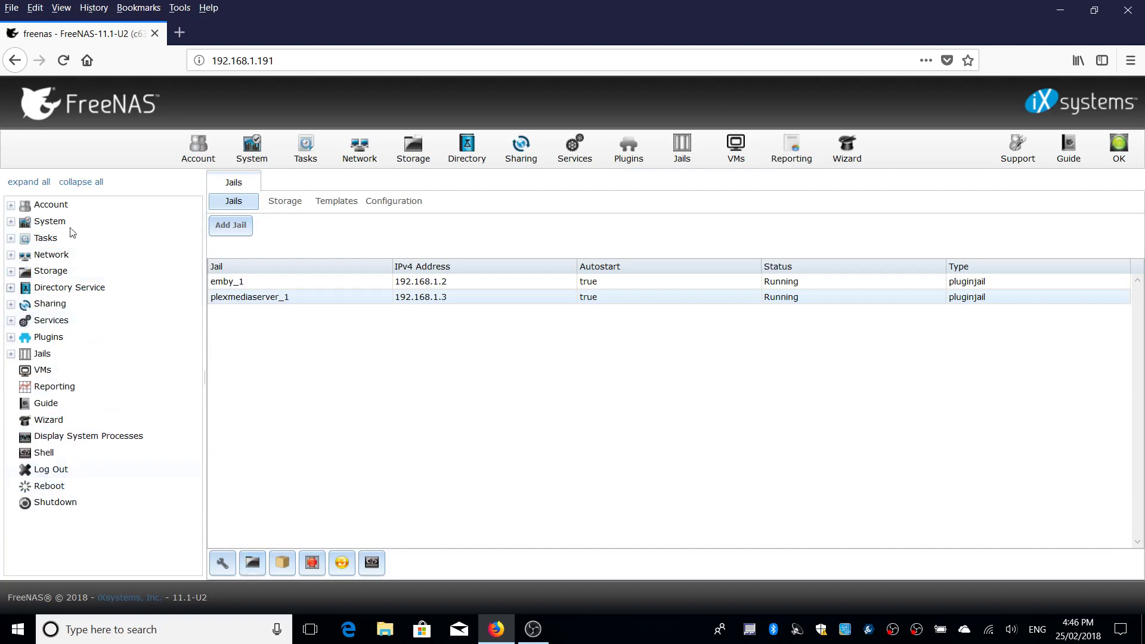
View plexmediaserver_1's jail settings in Advanced Mode, then close the editor without saving
left_click(221, 567)
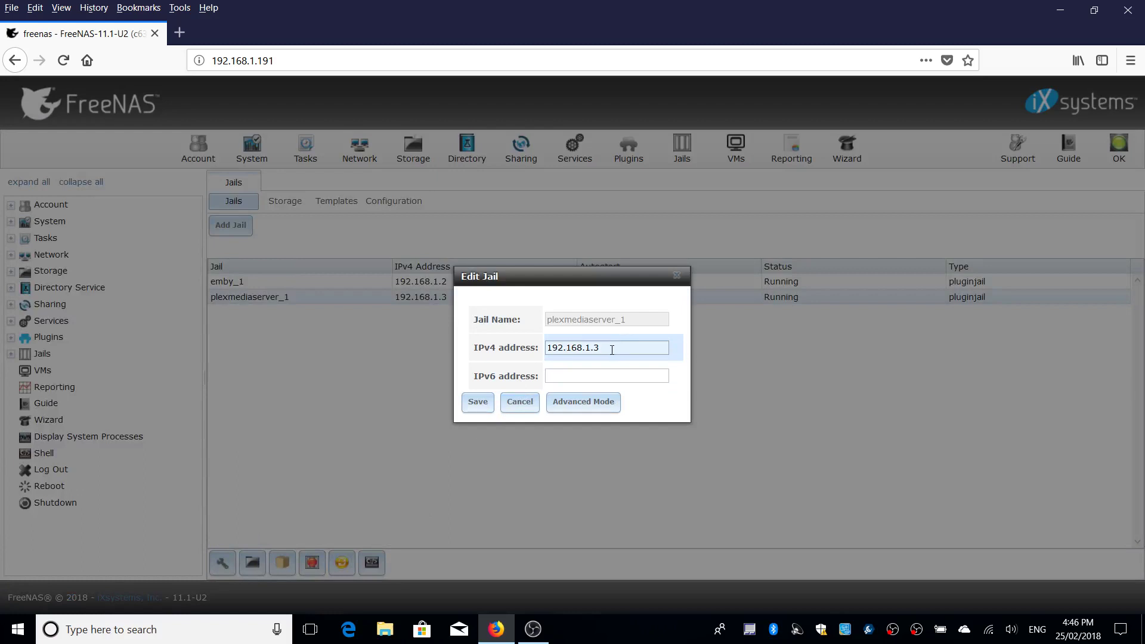
left_click(587, 402)
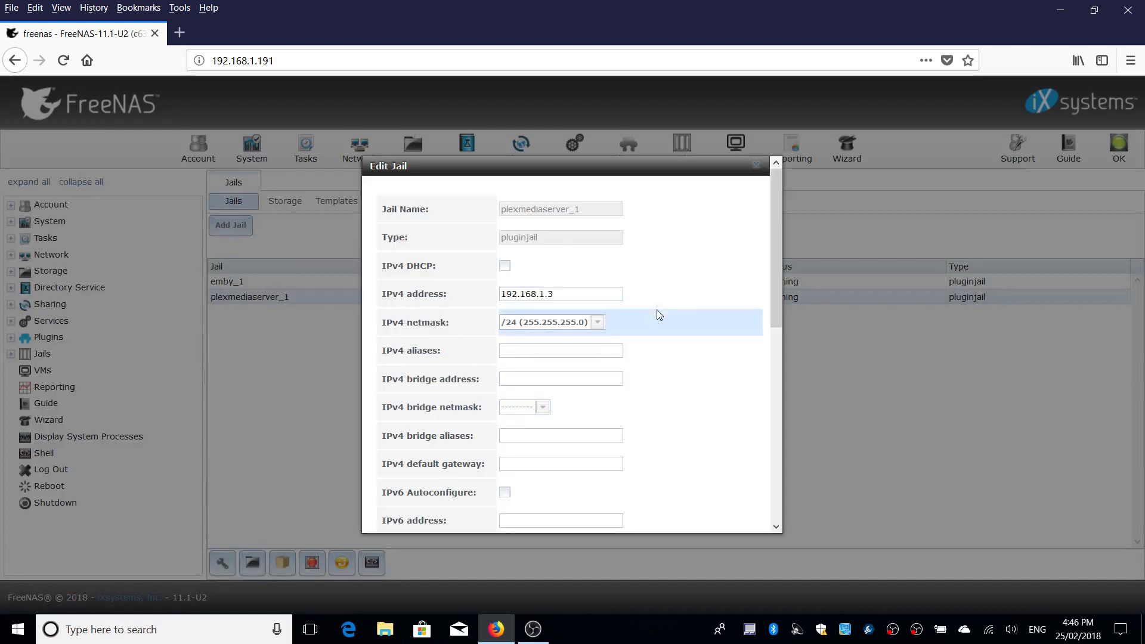
scroll(657, 310, "down", 6)
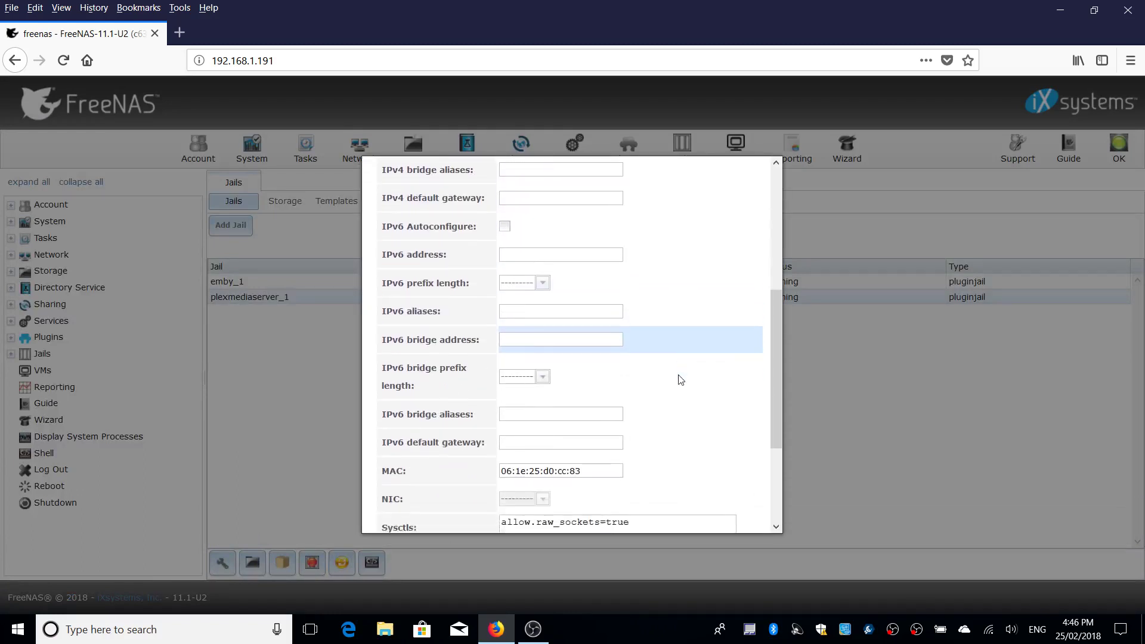
scroll(680, 380, "down", 2)
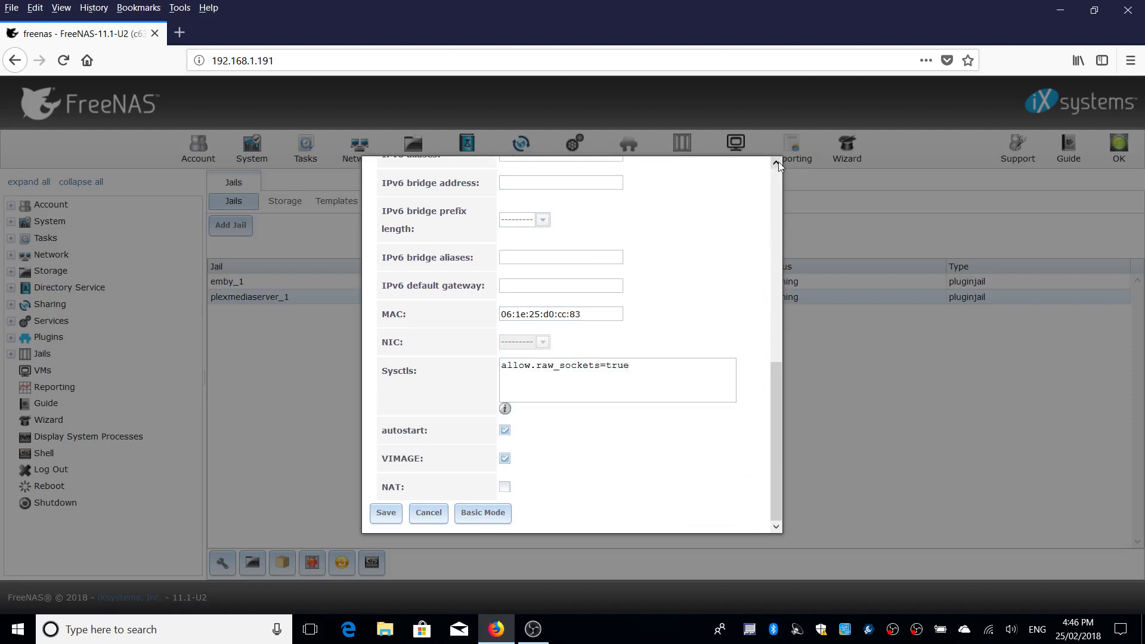
scroll(747, 313, "up", 5)
scroll(752, 280, "up", 5)
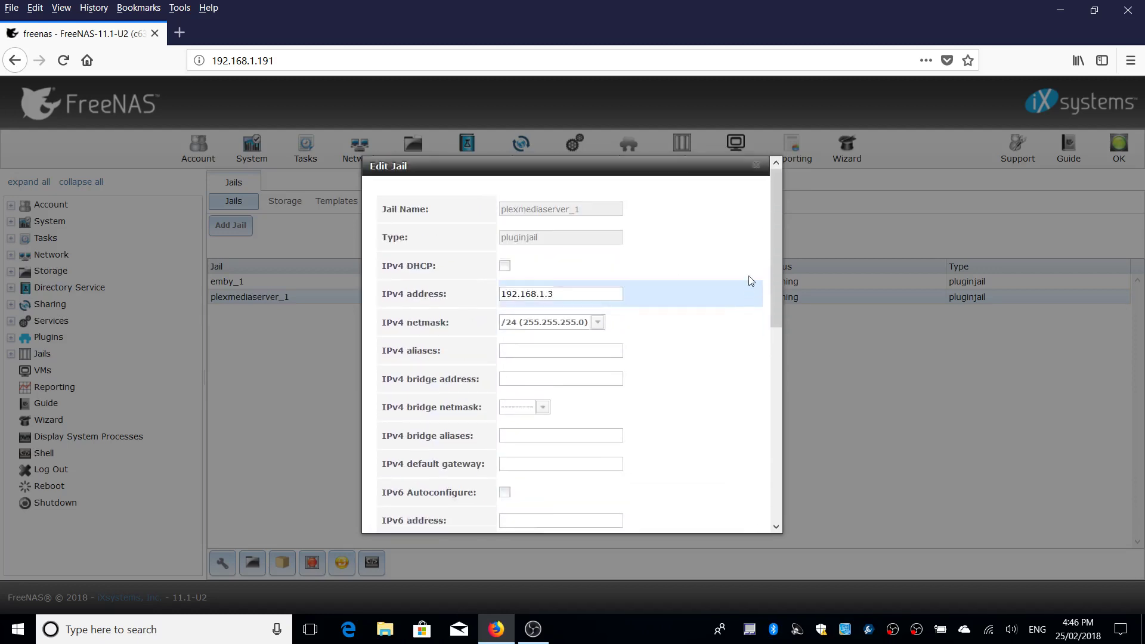
left_click(759, 169)
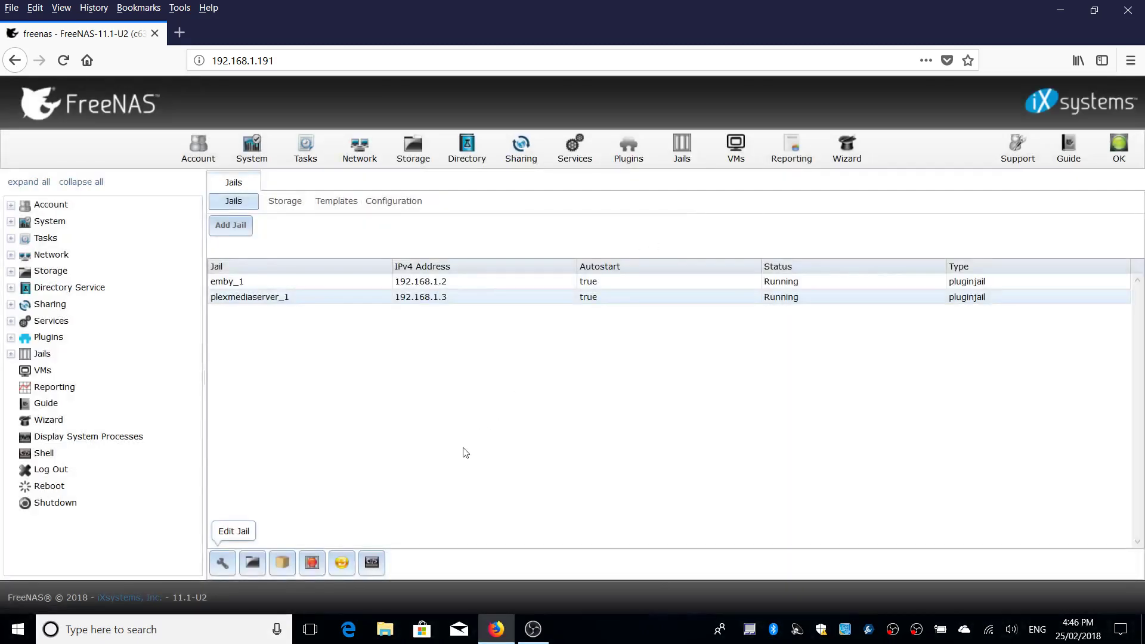
Open Jails > Storage and edit the plexmediaserver_1 mount
left_click(286, 206)
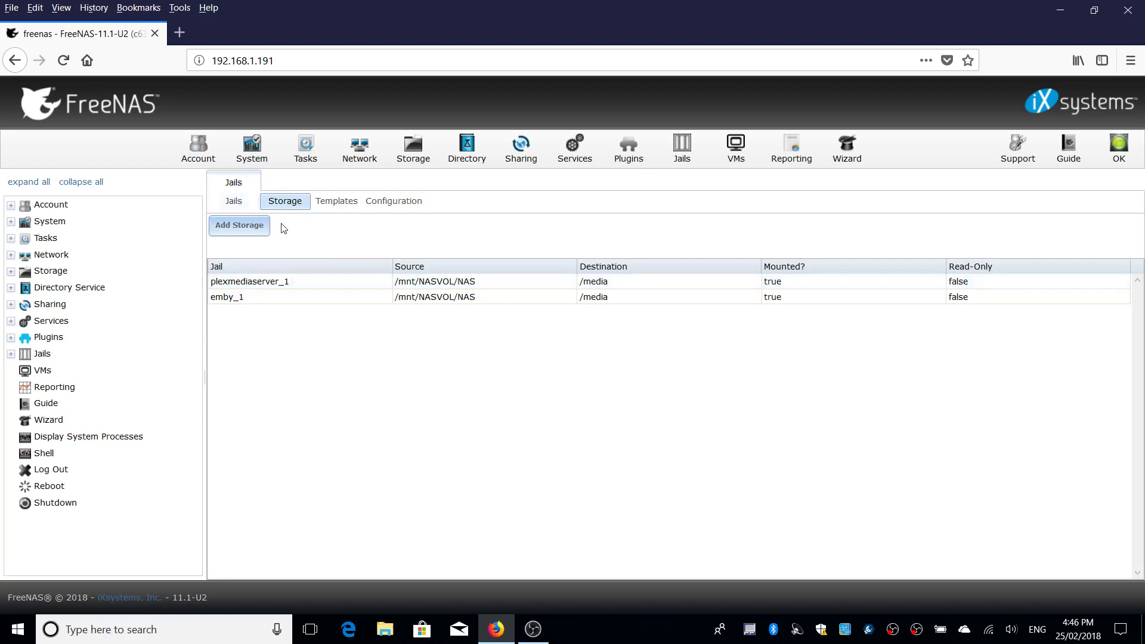
double_click(305, 281)
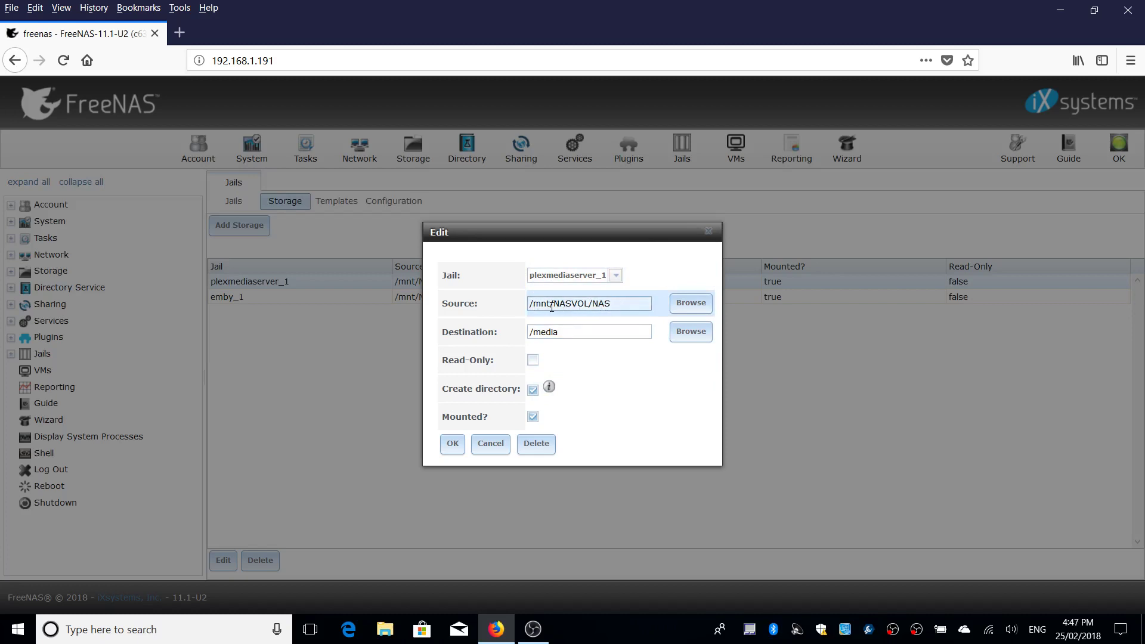
Clear the Source path and browse / > mnt > NASVOL to select the NAS folder
left_click(688, 305)
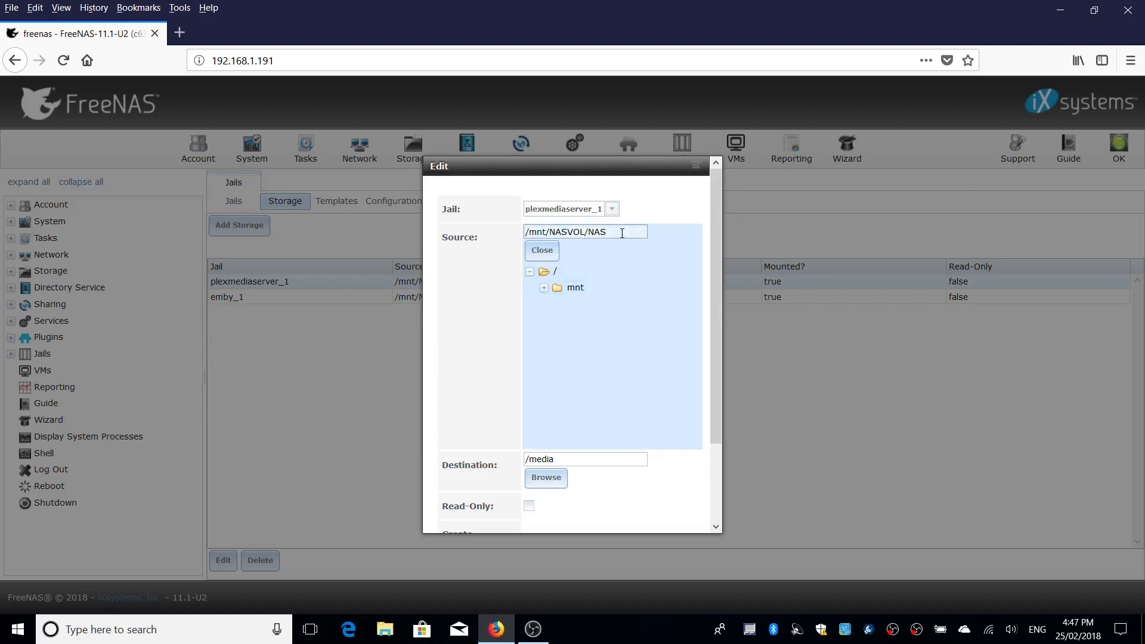
left_click_drag(620, 233, 522, 235)
key("BackSpace")
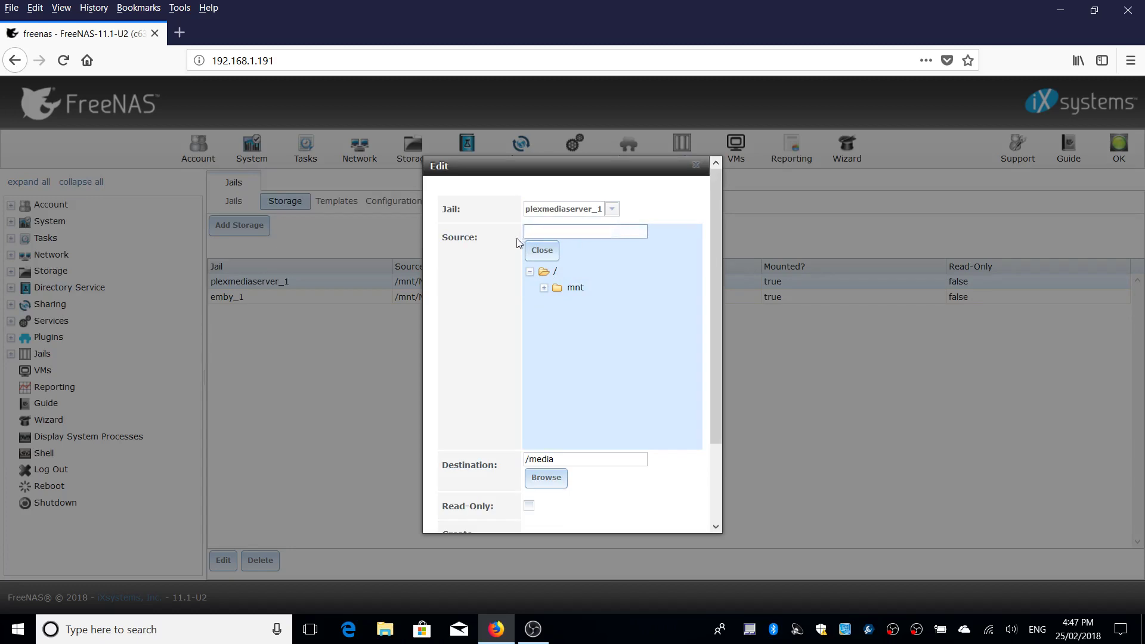
left_click(530, 272)
left_click(543, 289)
left_click(557, 306)
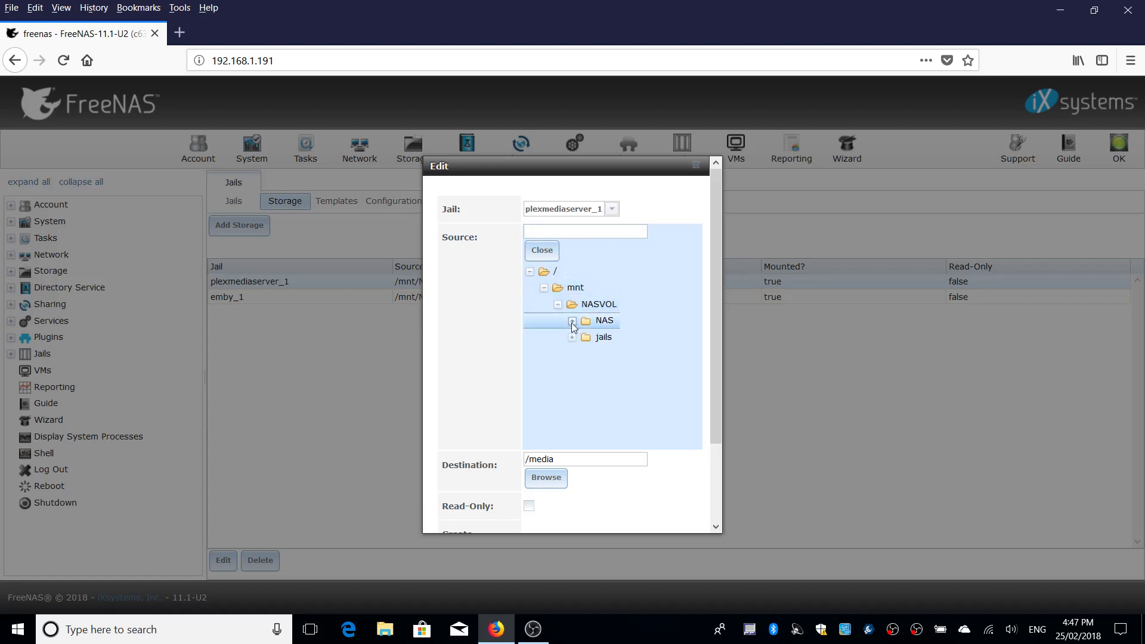
left_click(572, 322)
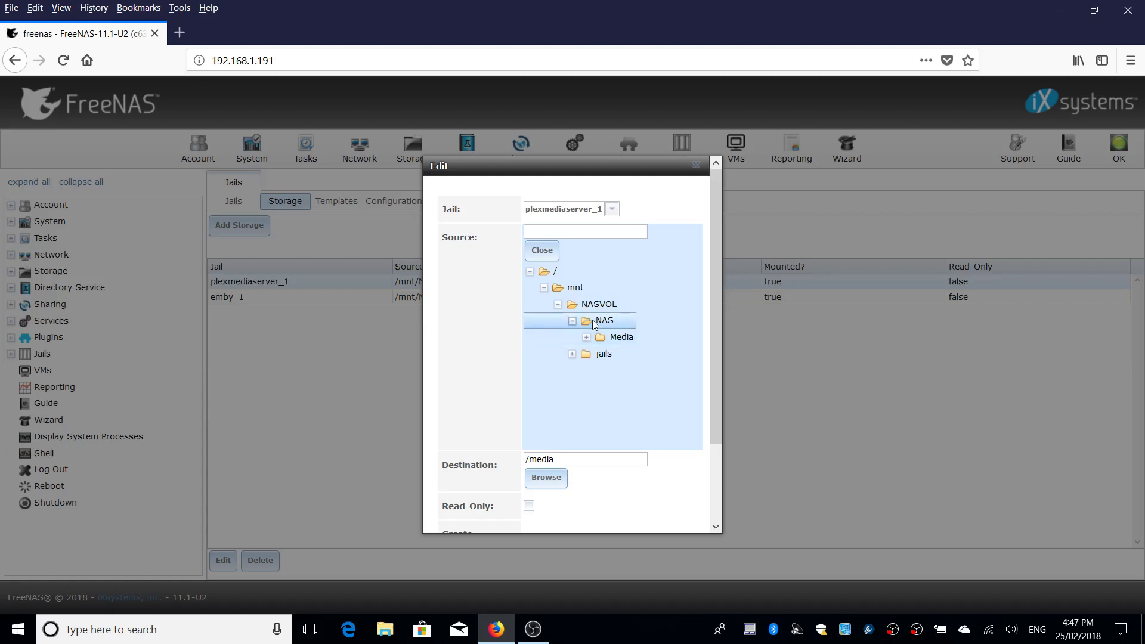
left_click(597, 320)
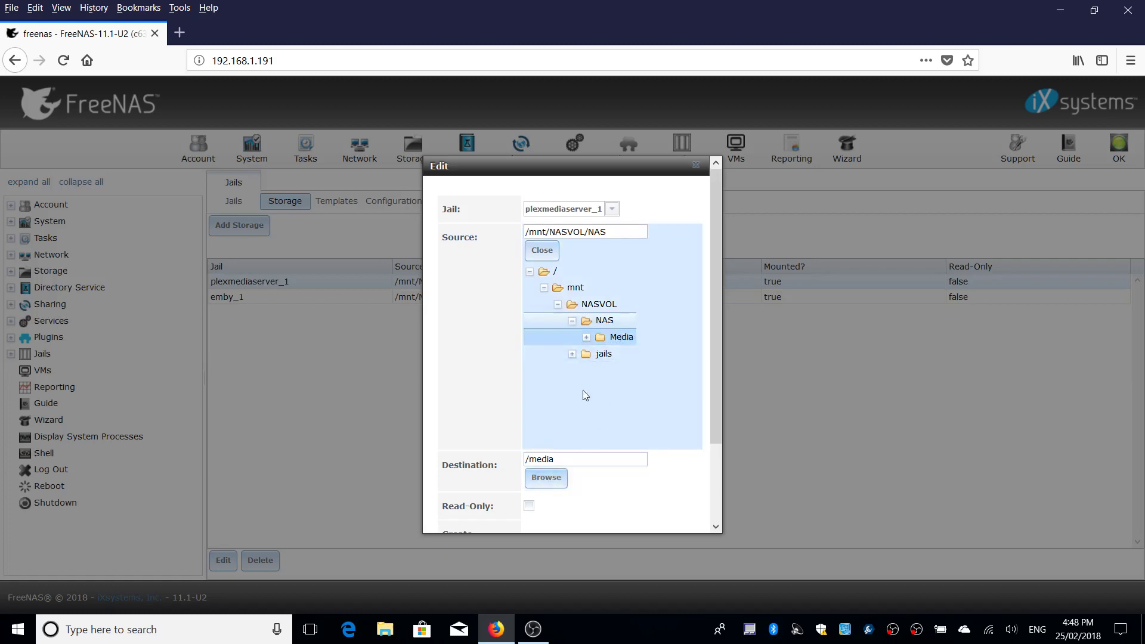
Clear the Plex jail's mount destination and reselect /media in the folder tree
left_click(546, 478)
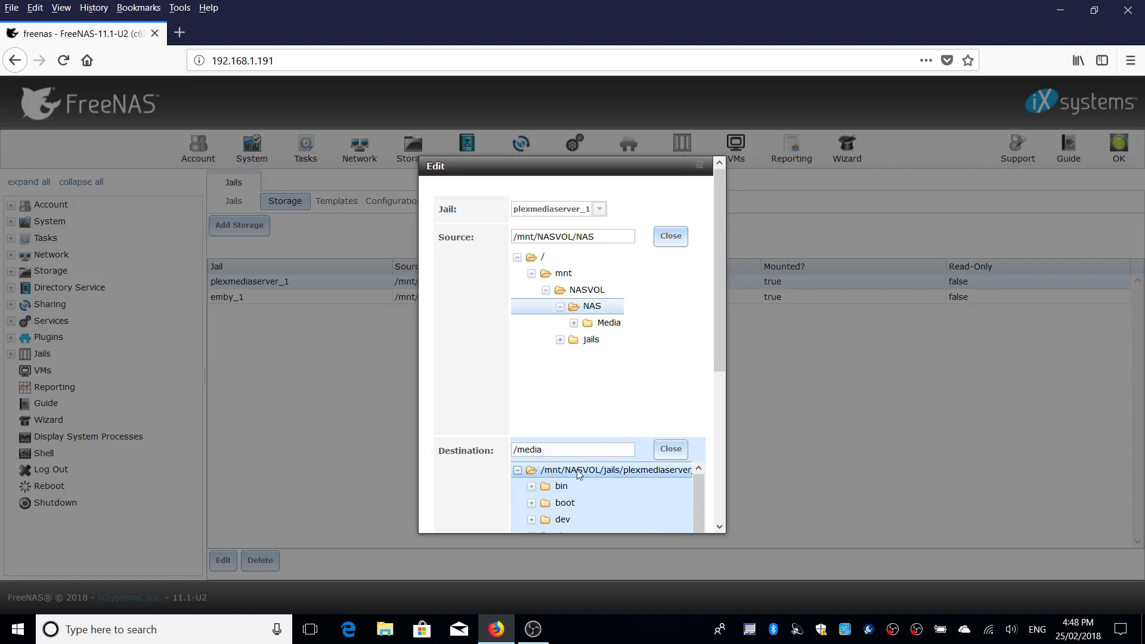
left_click_drag(587, 449, 479, 446)
key("BackSpace")
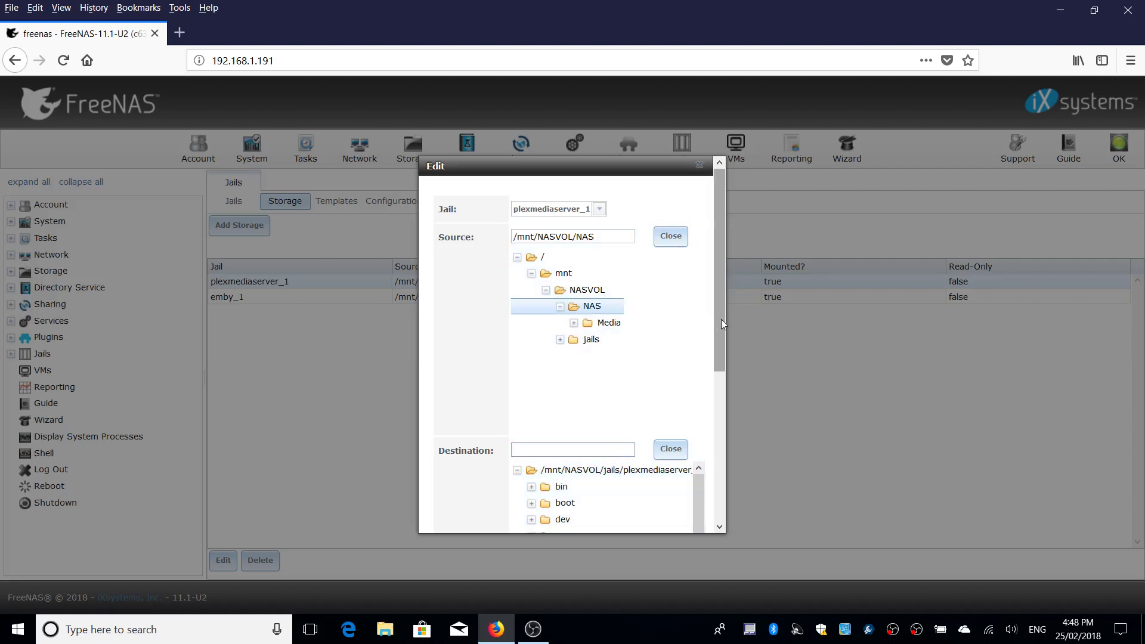
left_click_drag(721, 324, 715, 451)
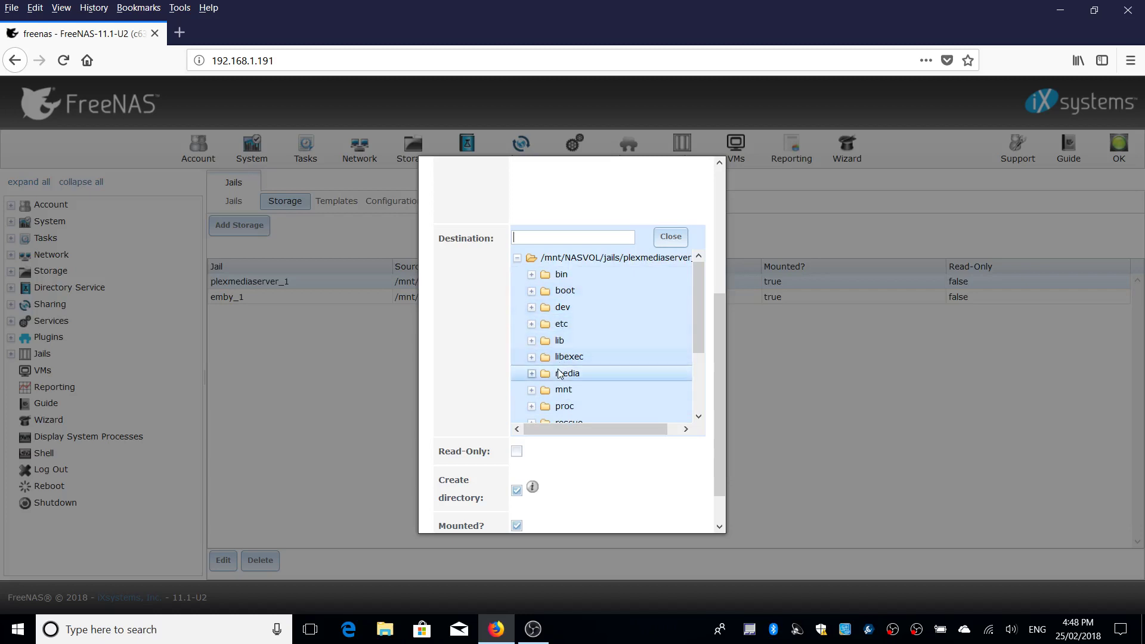
left_click(531, 374)
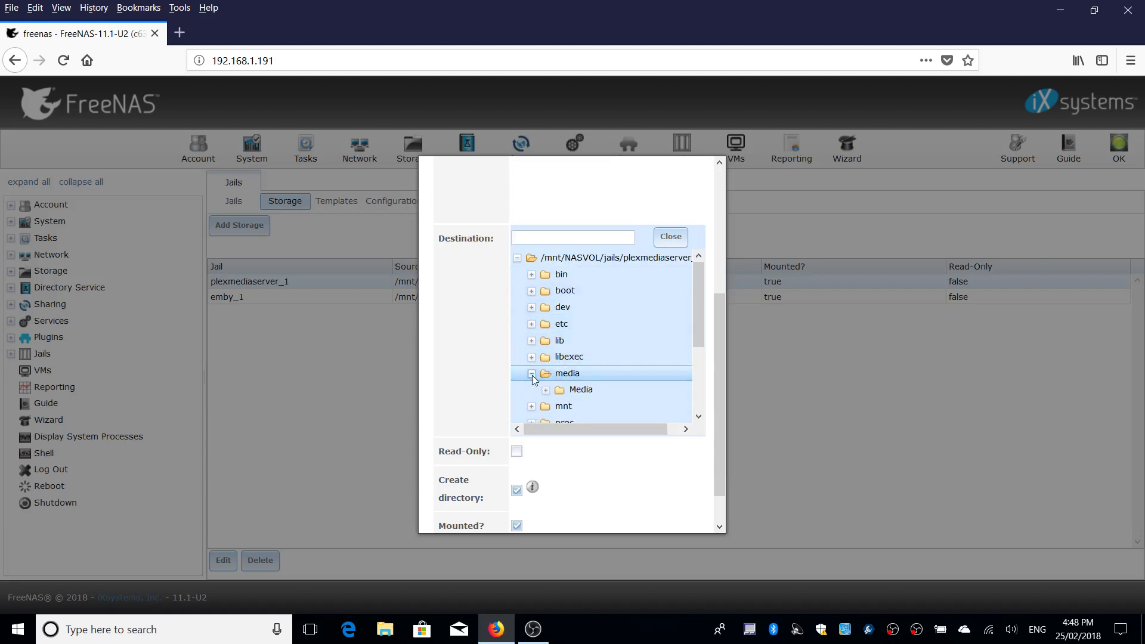
left_click(560, 391)
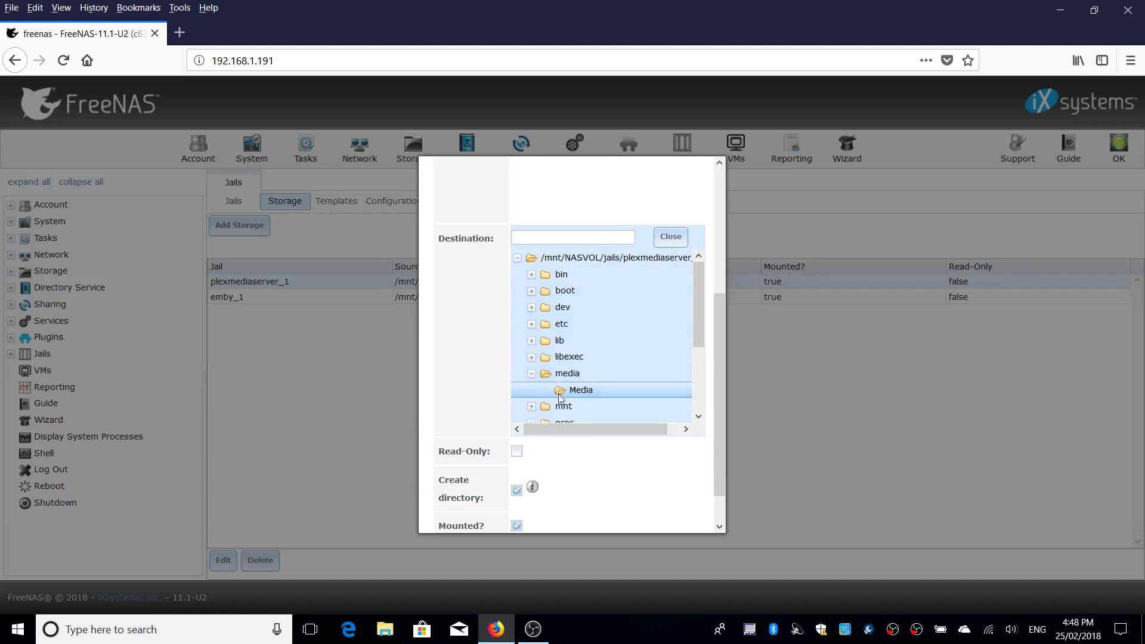
left_click(564, 391)
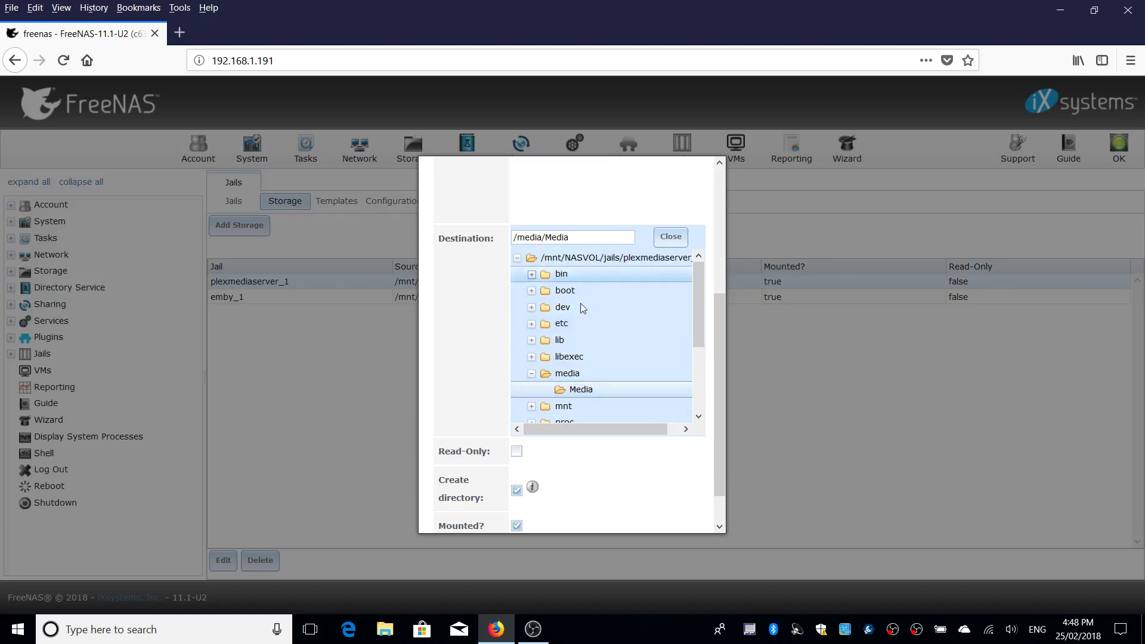
left_click(570, 375)
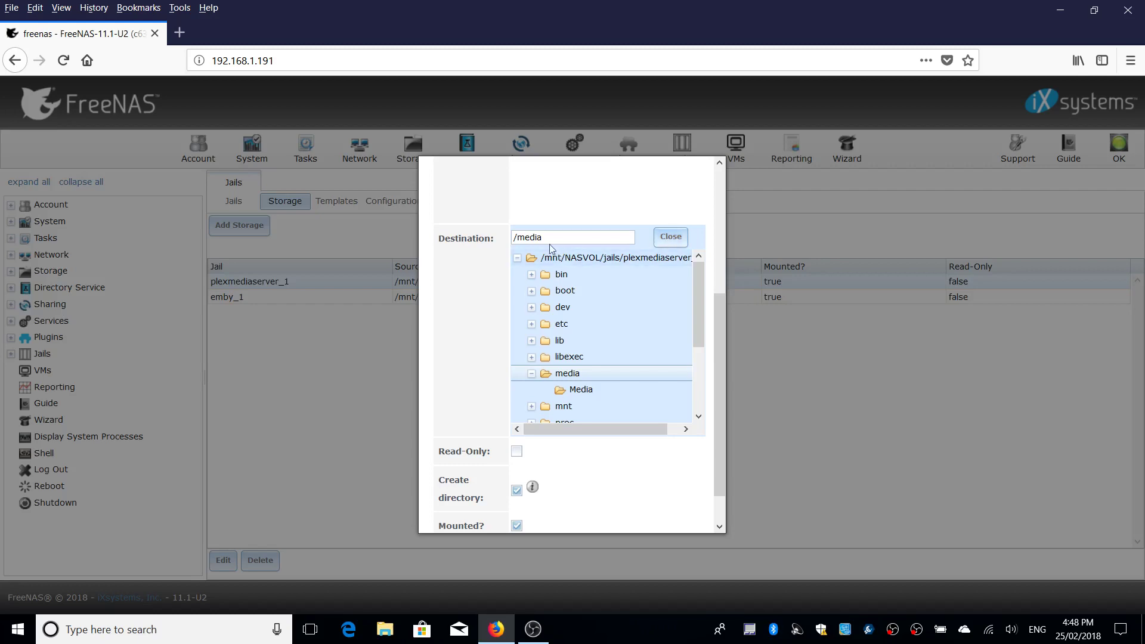
Close the destination folder browser, leaving the /media storage entry unchanged
left_click(668, 237)
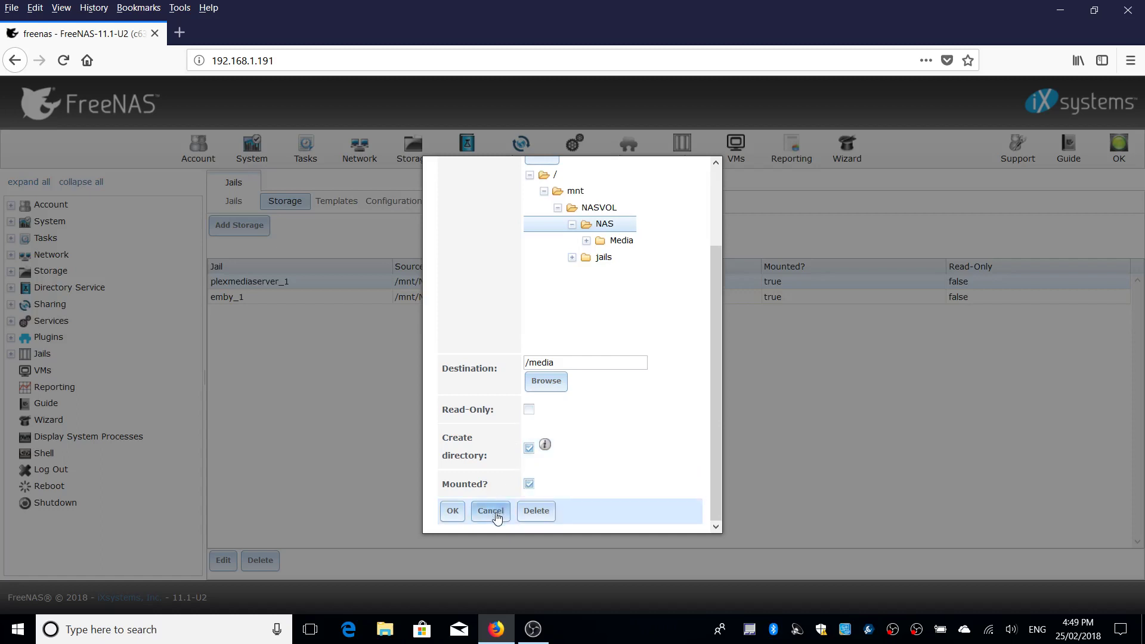
scroll(585, 460, "up", 3)
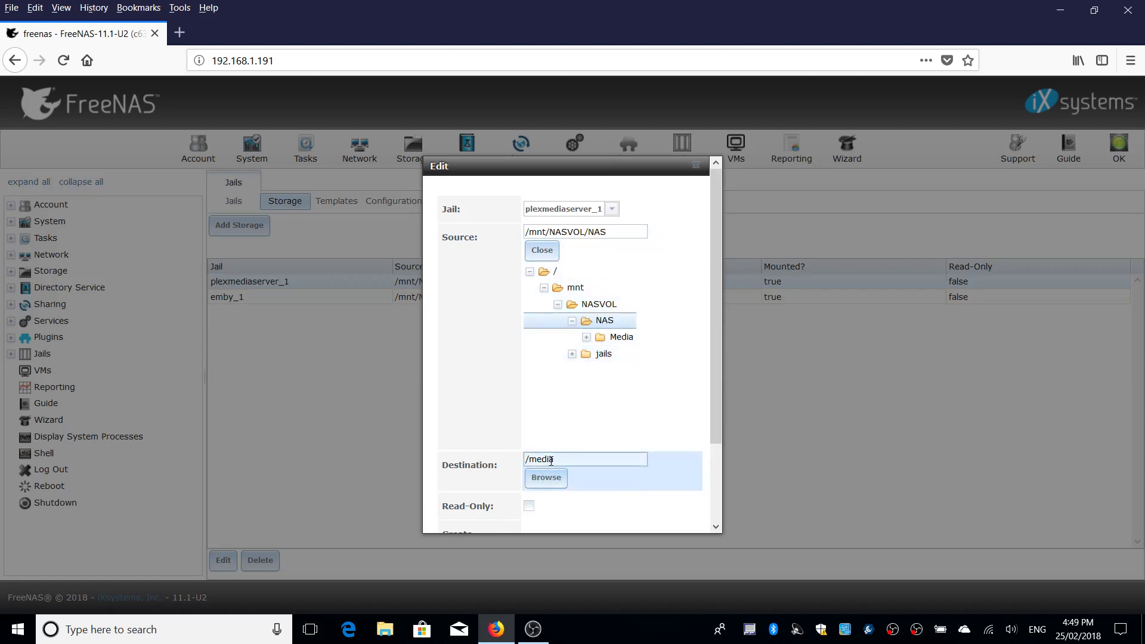
scroll(588, 440, "down", 3)
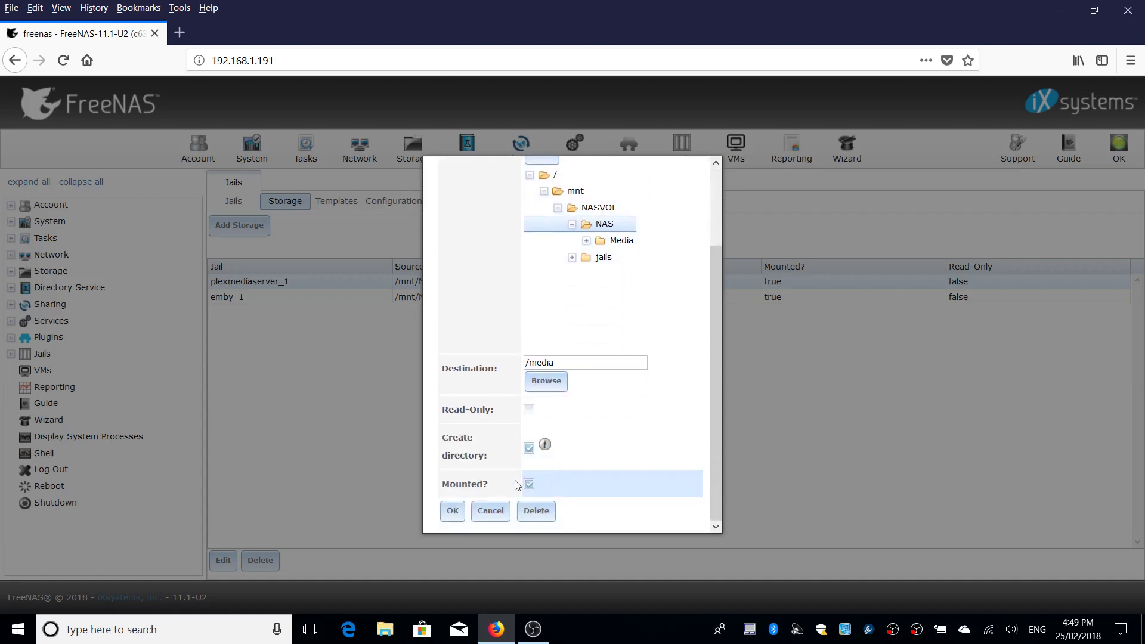
left_click(490, 511)
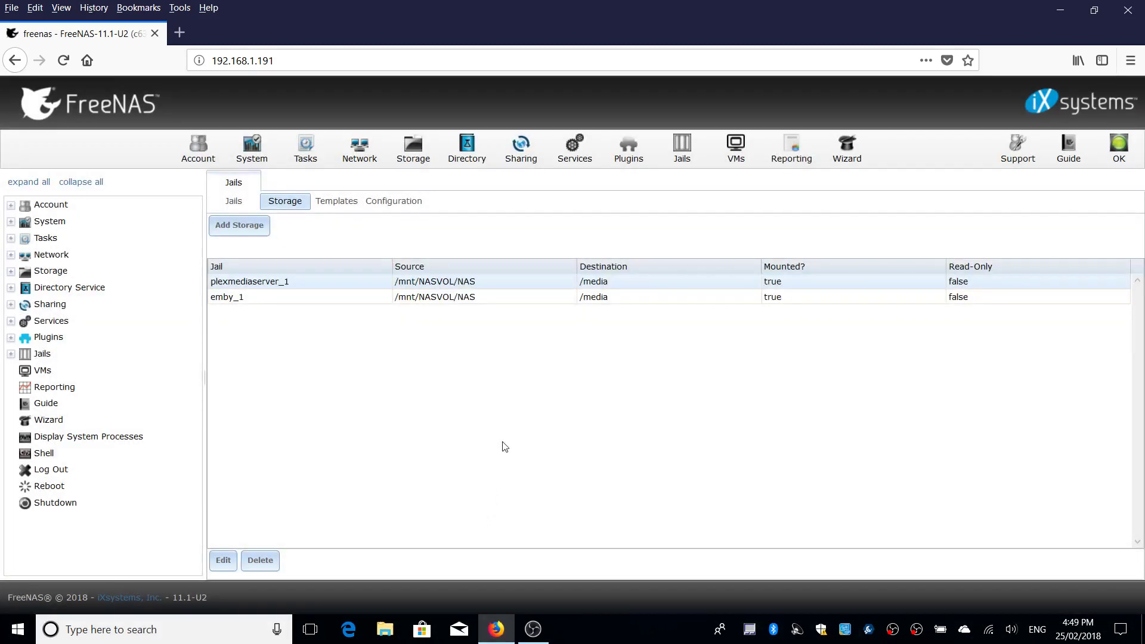
left_click(301, 300)
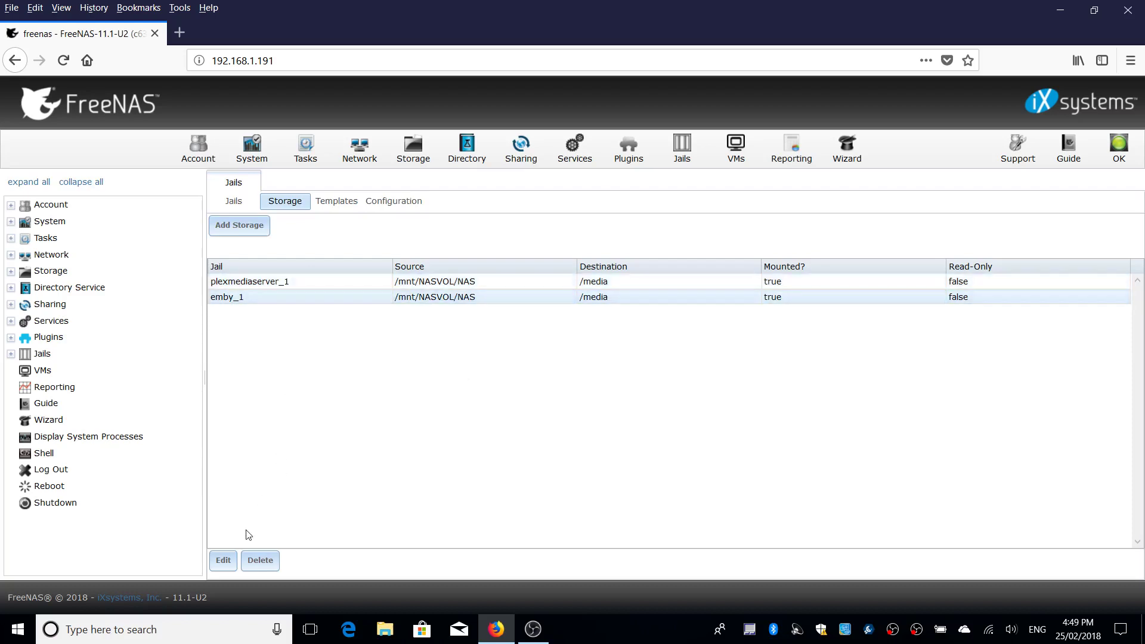
left_click(223, 560)
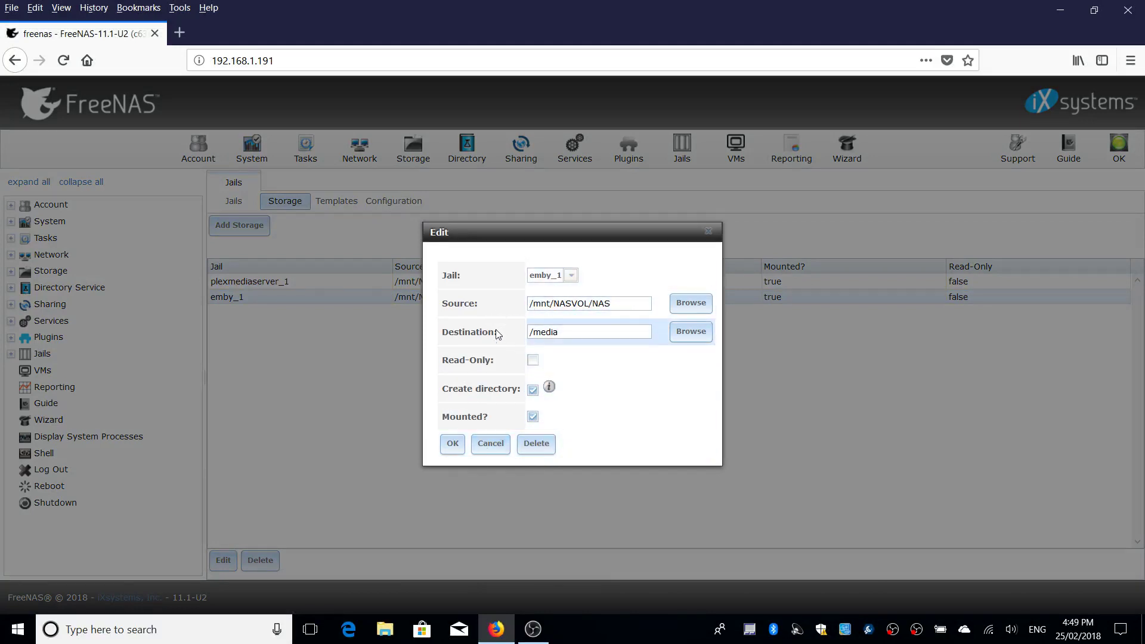
left_click(612, 330)
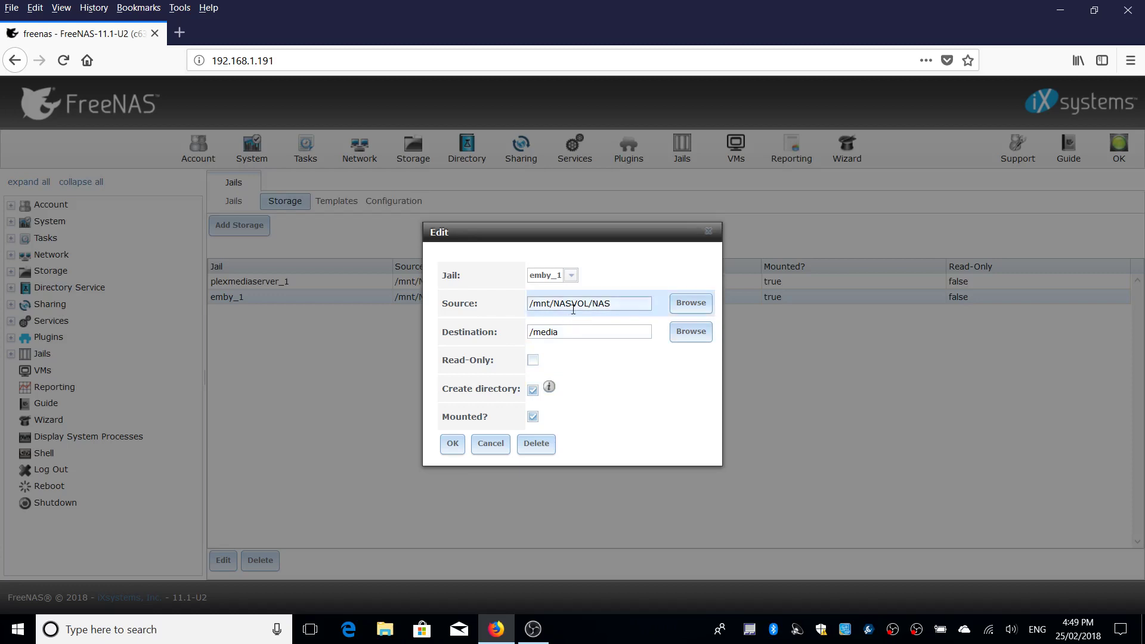
left_click(491, 444)
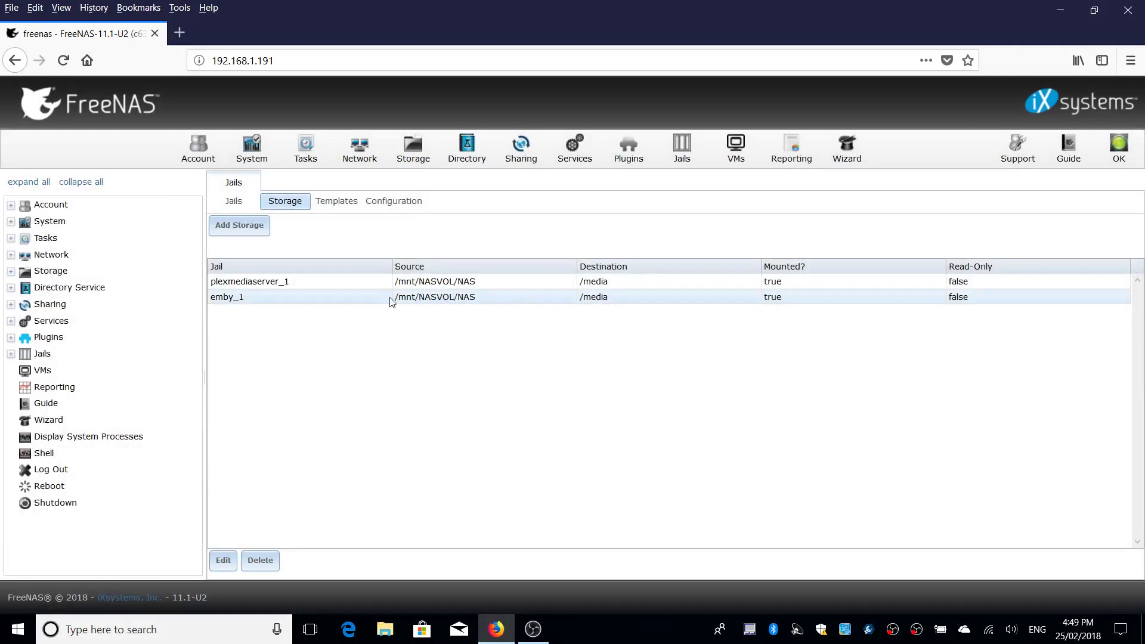
Look through the jail Templates and Configuration views, then return to Storage
left_click(333, 204)
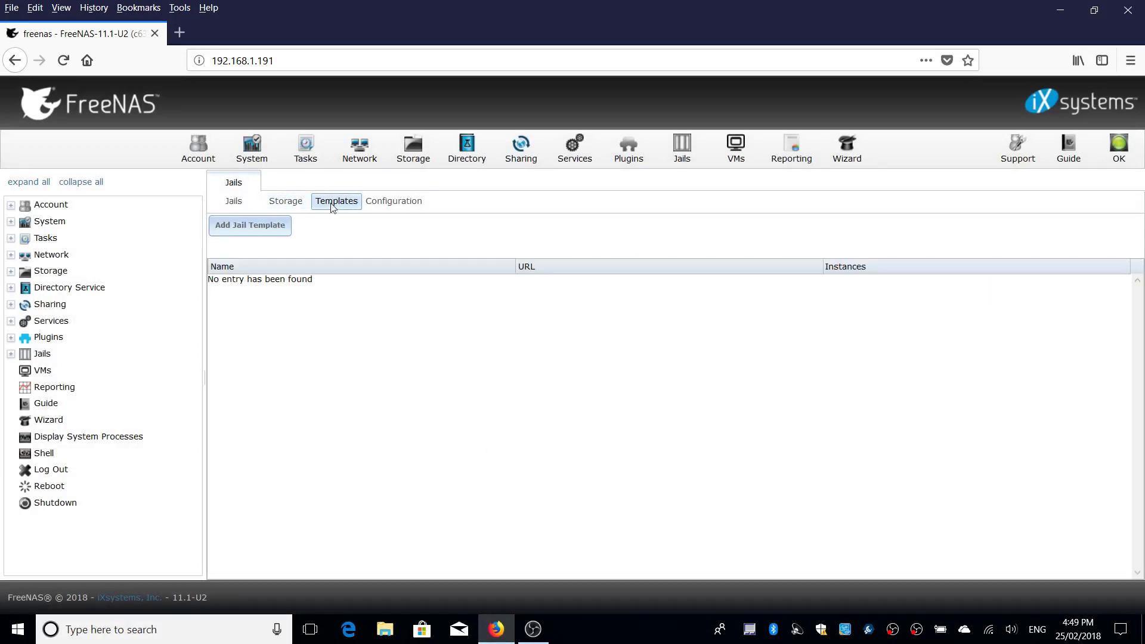
left_click(376, 200)
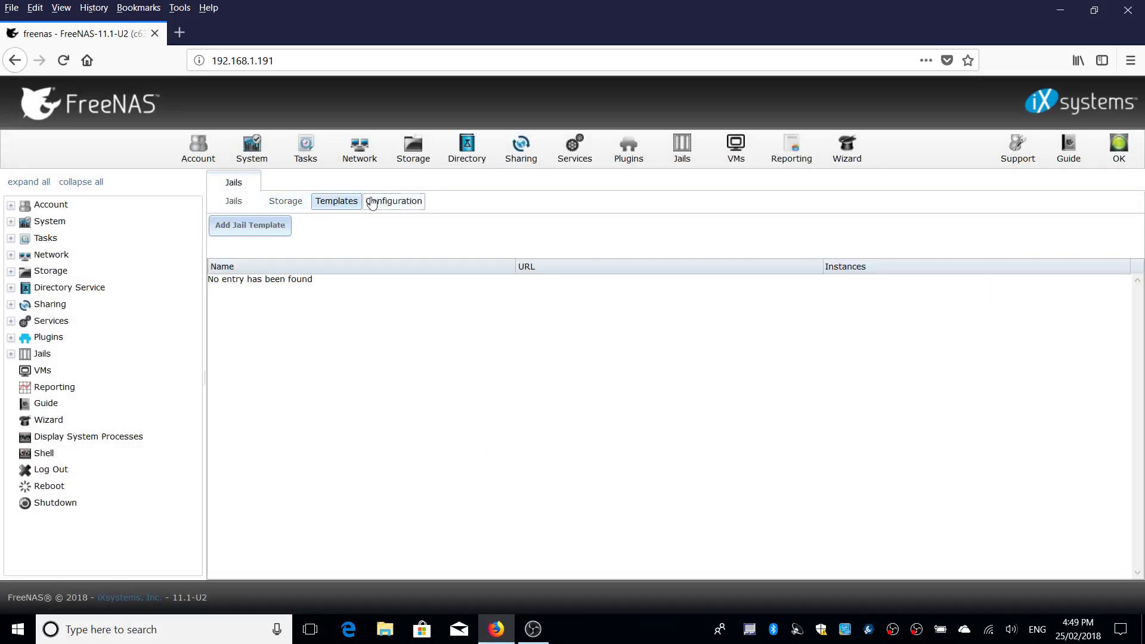
left_click(285, 202)
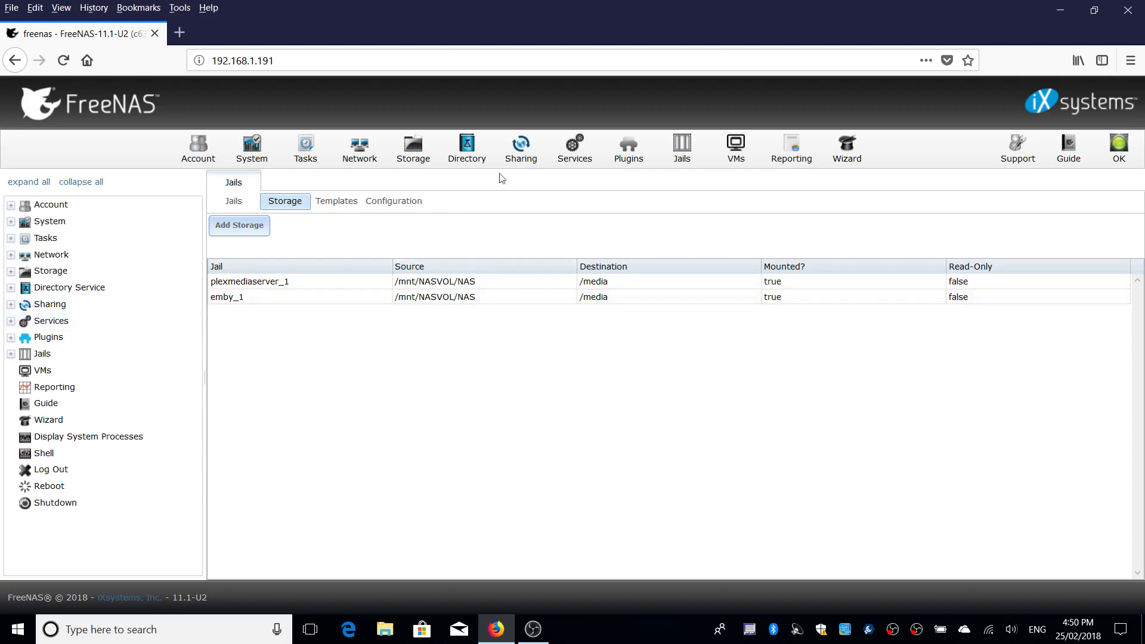
List the installed Emby and Plexmediaserver plugins and expand Plugins in the left tree
left_click(635, 162)
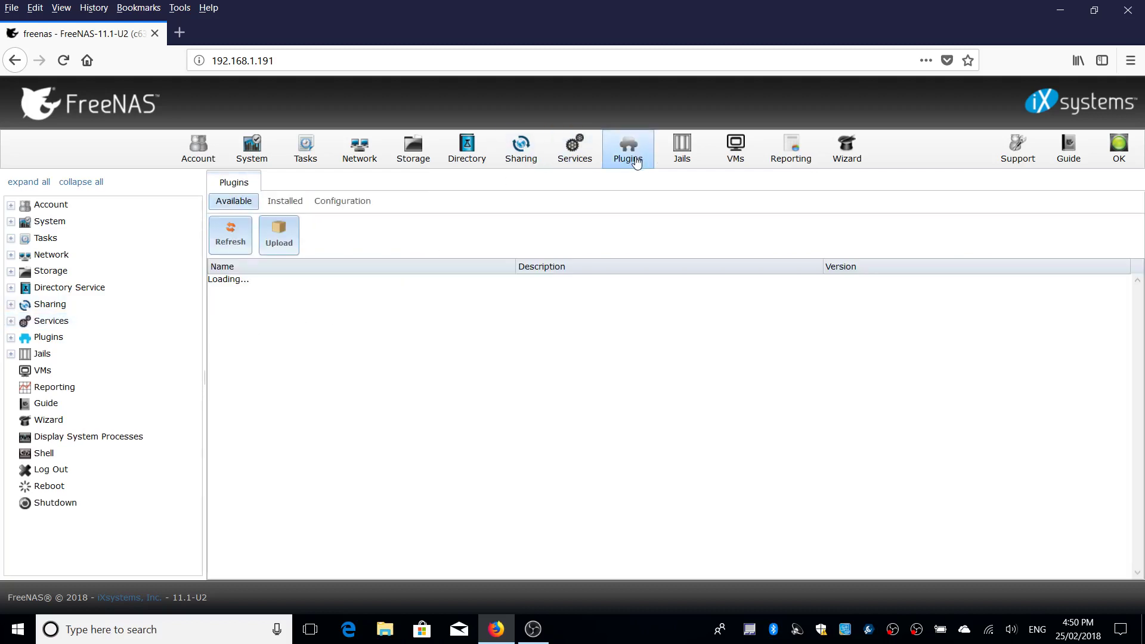
left_click(285, 203)
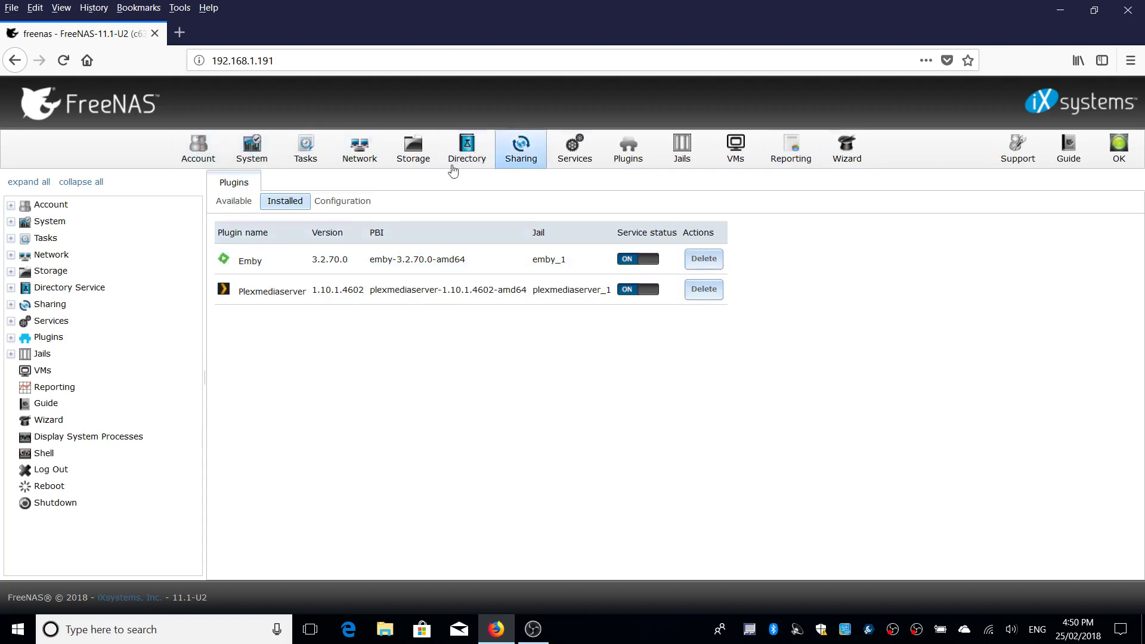
left_click(11, 337)
Launch the PlexMediaServer plugin from the Plugins tree to load the Plex Web interface
left_click(59, 355)
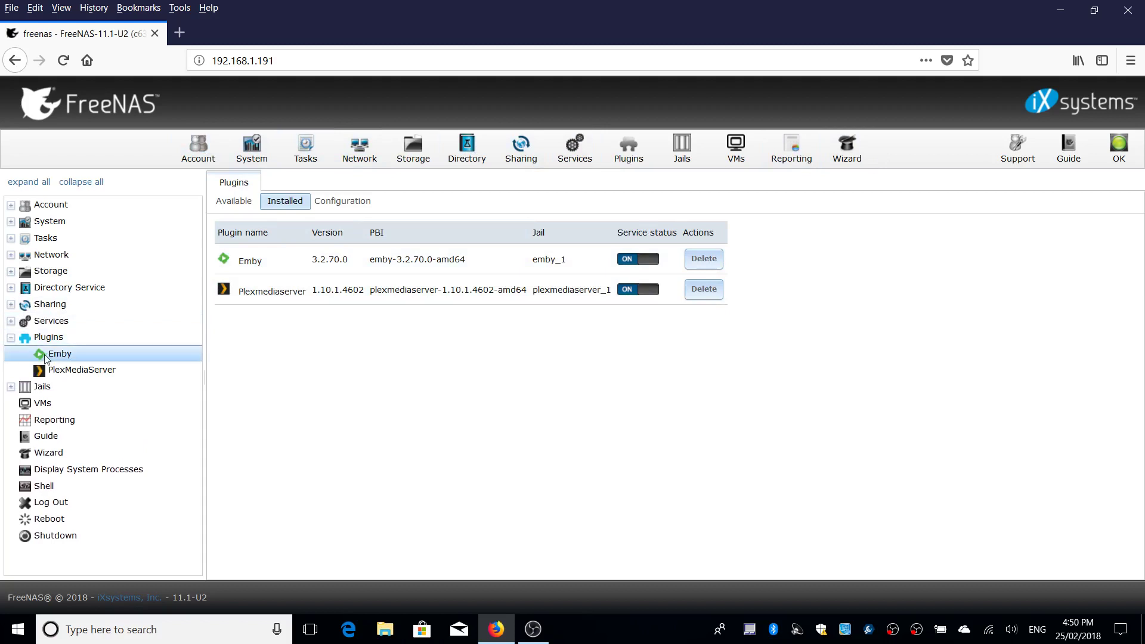
left_click(67, 371)
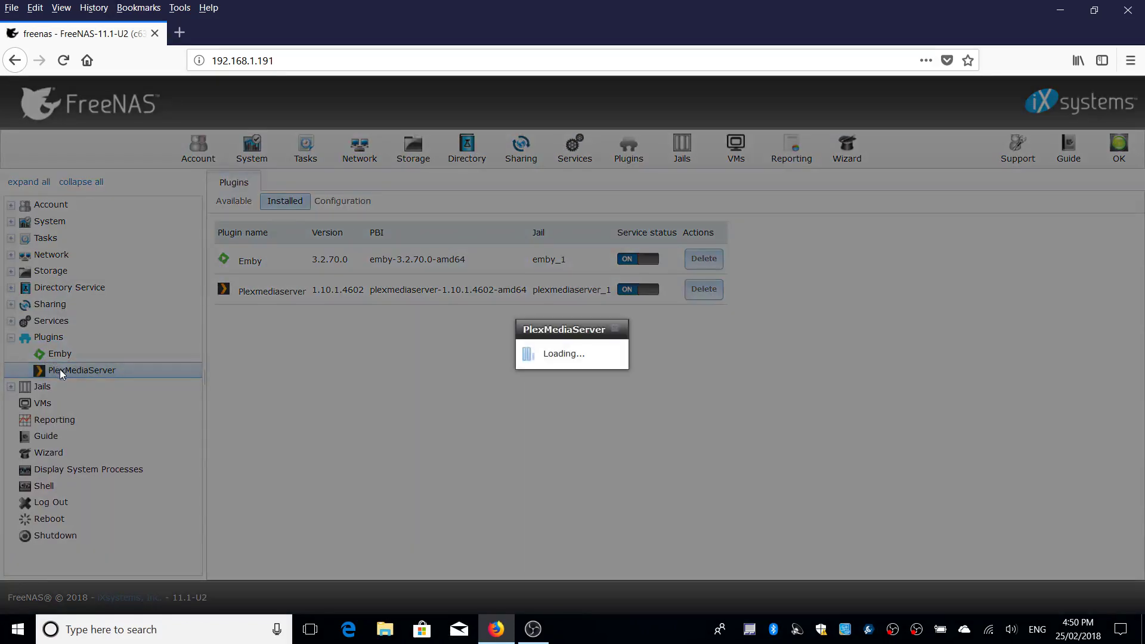